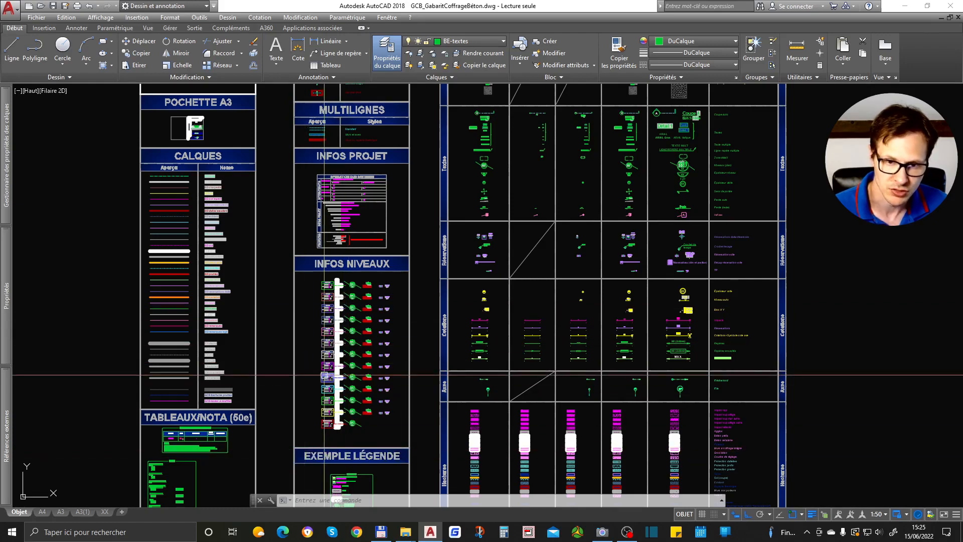
Step: Examine the template's overall layout of tables and the preview lines and style names in the MULTILIGNES section
scroll(326, 376, down, 2)
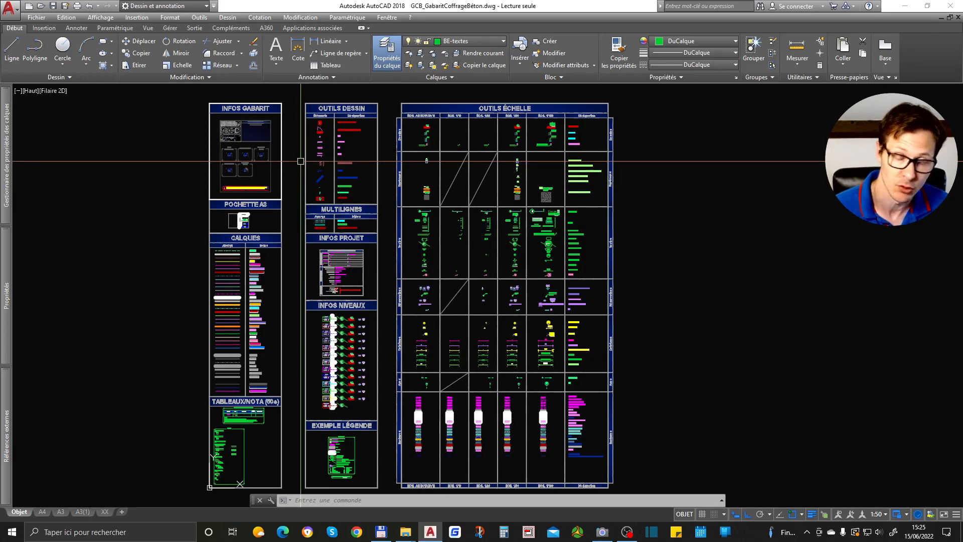
scroll(552, 251, down, 2)
scroll(406, 418, up, 2)
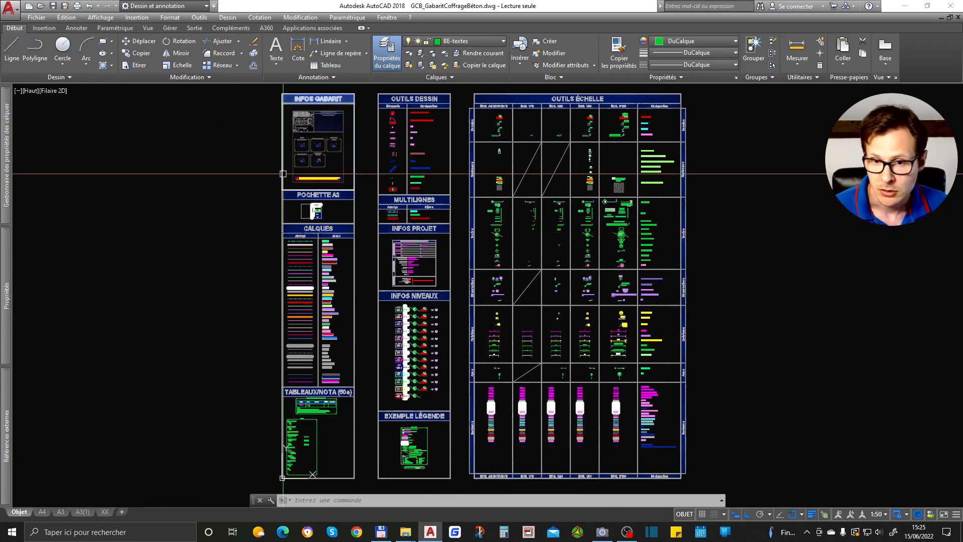
scroll(401, 351, down, 2)
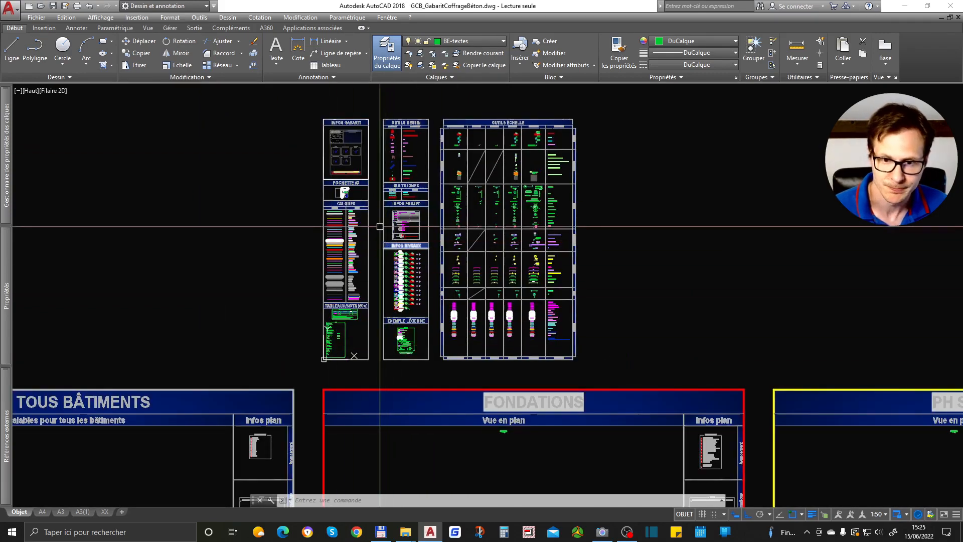
middle_drag(462, 458, 510, 414)
middle_drag(480, 281, 467, 367)
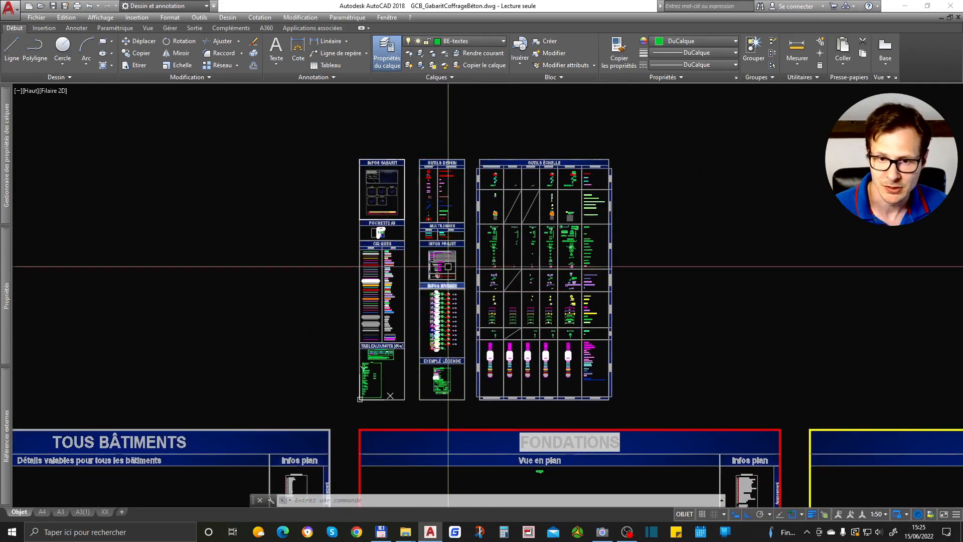
scroll(446, 240, up, 4)
scroll(446, 239, up, 5)
scroll(236, 151, up, 3)
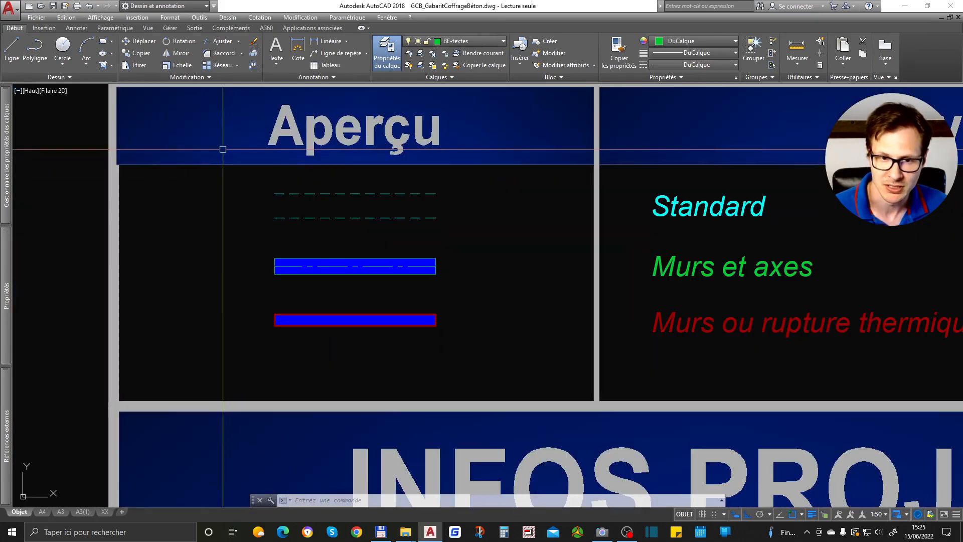
scroll(301, 252, down, 2)
middle_drag(530, 246, 485, 308)
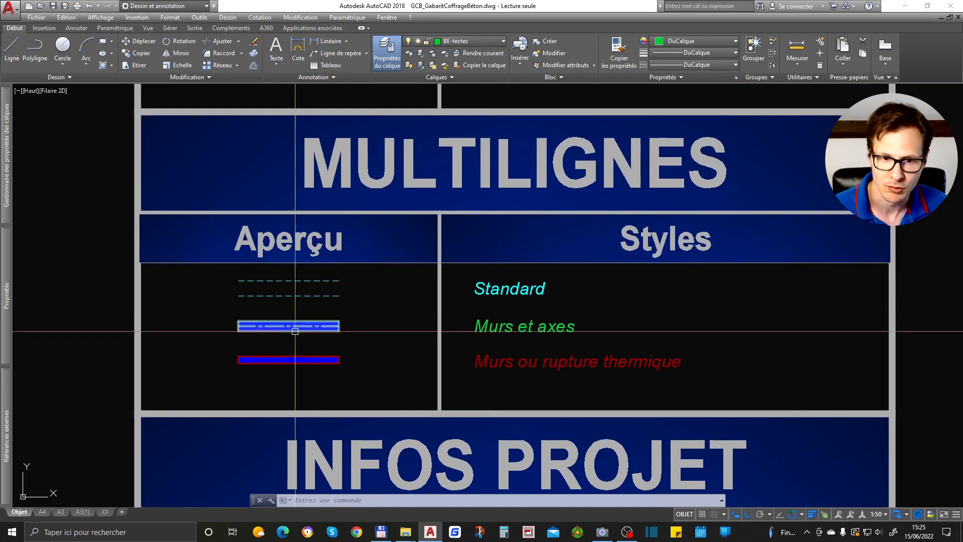
scroll(233, 329, up, 2)
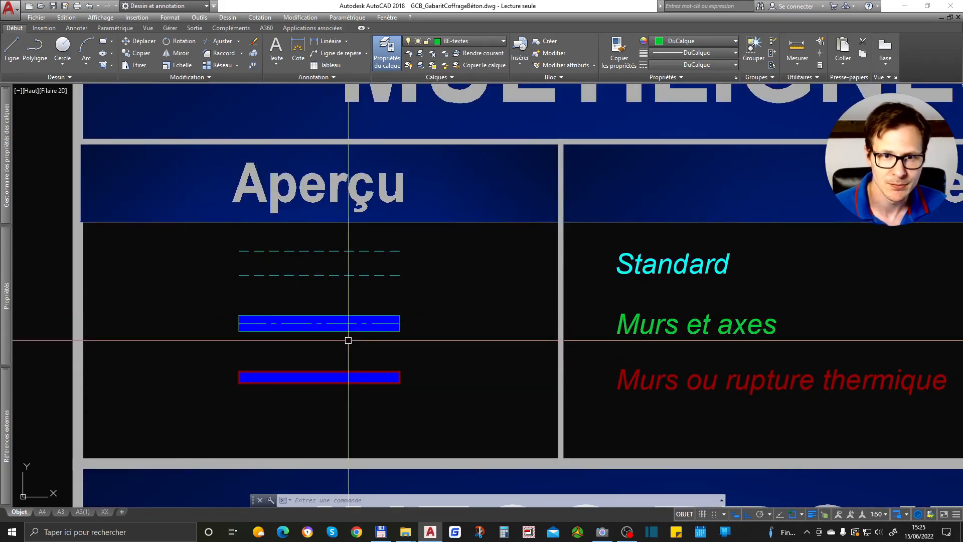
middle_drag(477, 375, 495, 336)
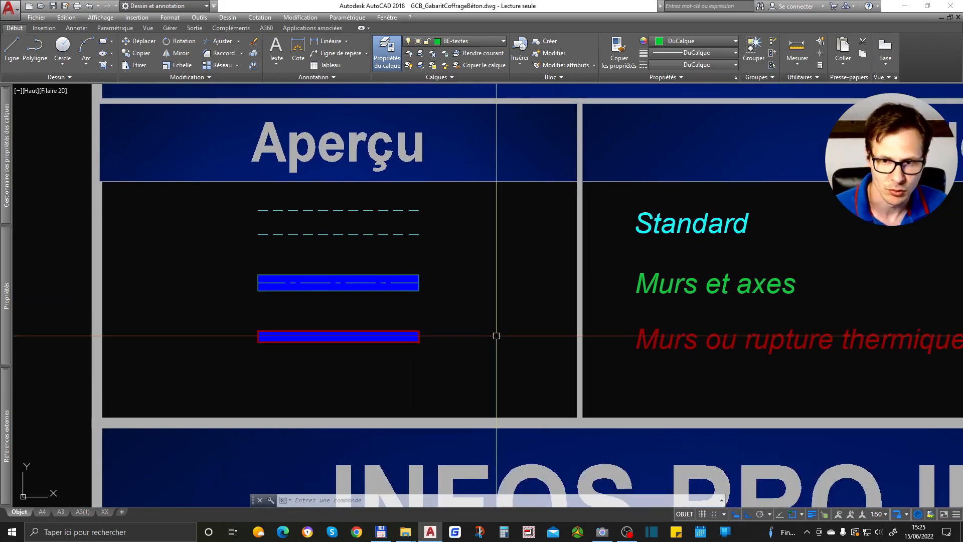
scroll(496, 336, down, 2)
mouse_move(452, 299)
middle_down()
mouse_move(413, 293)
mouse_move(487, 312)
middle_up()
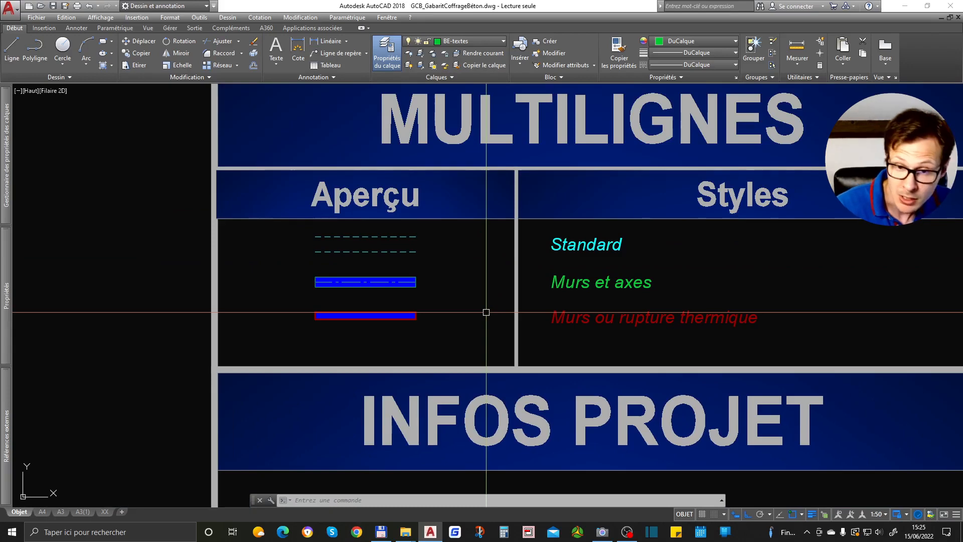
text(LIS)
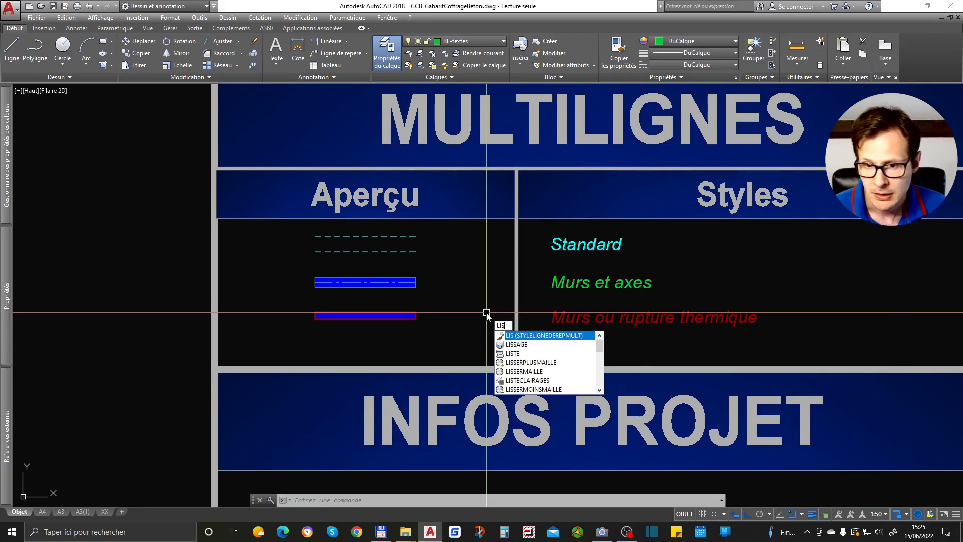
key(Escape)
key(Escape)
key(Escape)
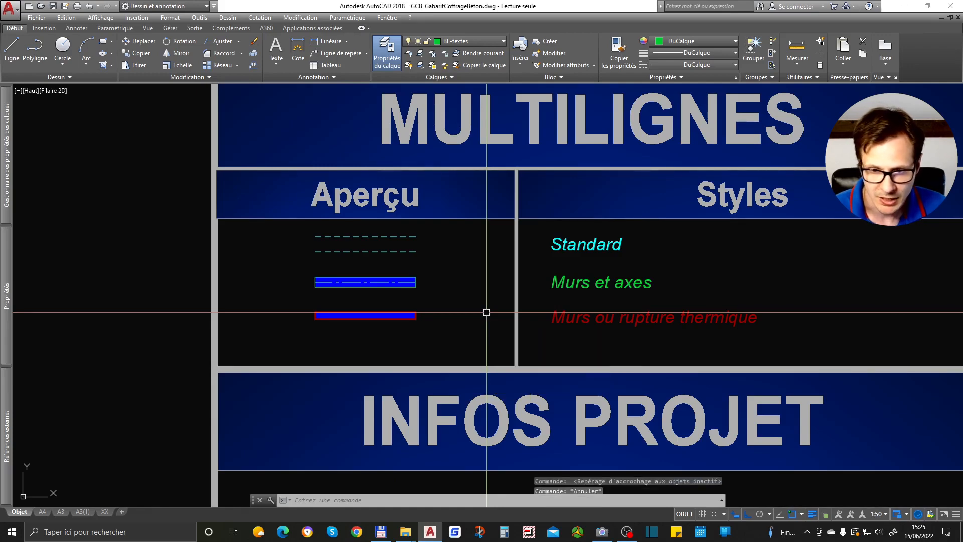
Step: Open the multiline style manager with MLSTYLE and preview the MURS_OU_RUPTURE_THERMIQUE and MURS_ET_AXES styles
text(ML)
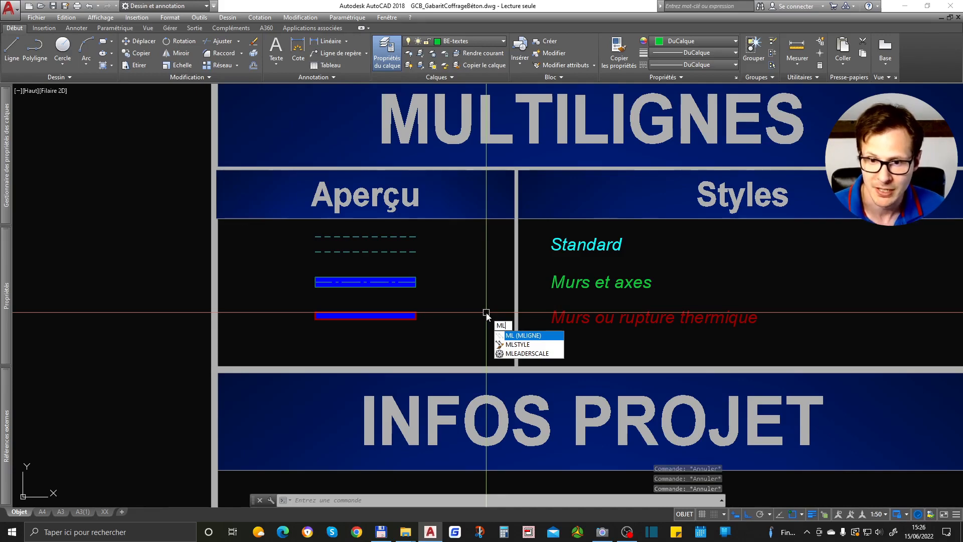
click(532, 344)
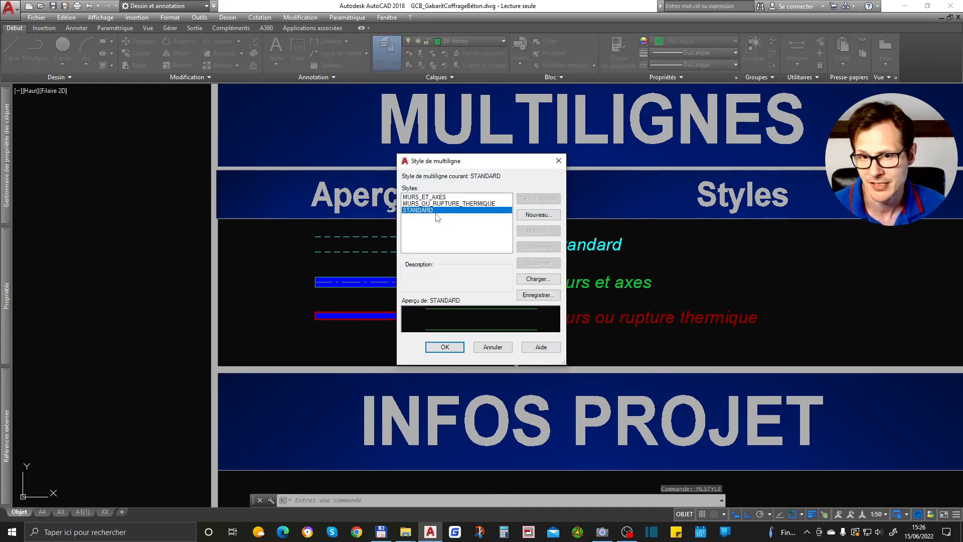
click(461, 204)
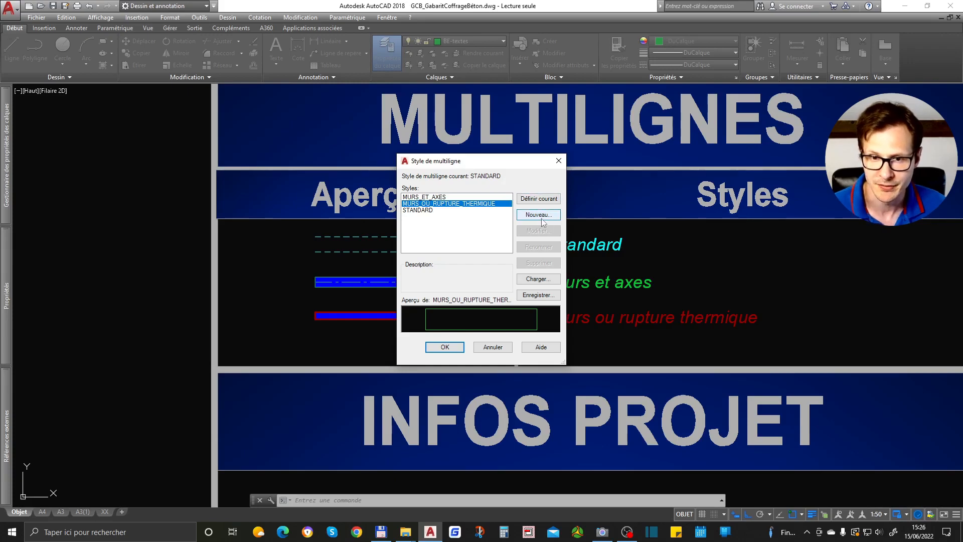
click(438, 198)
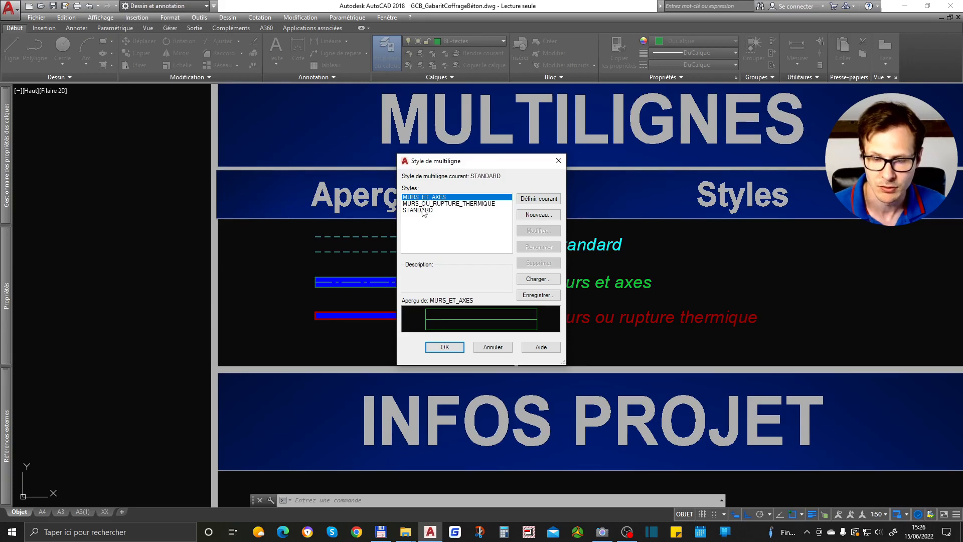
Step: Create a new multiline style named test based on STANDARD and continue to its settings
click(424, 211)
click(538, 215)
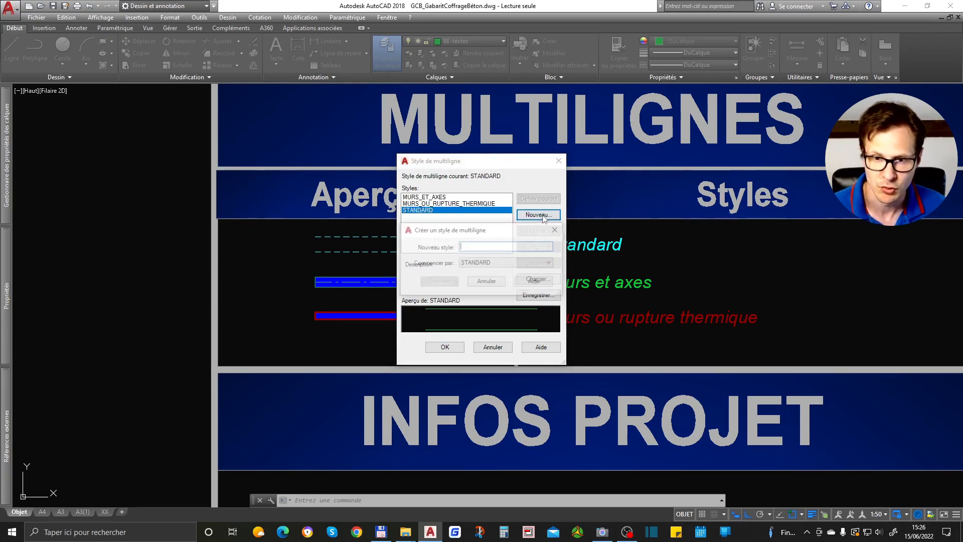
text(test)
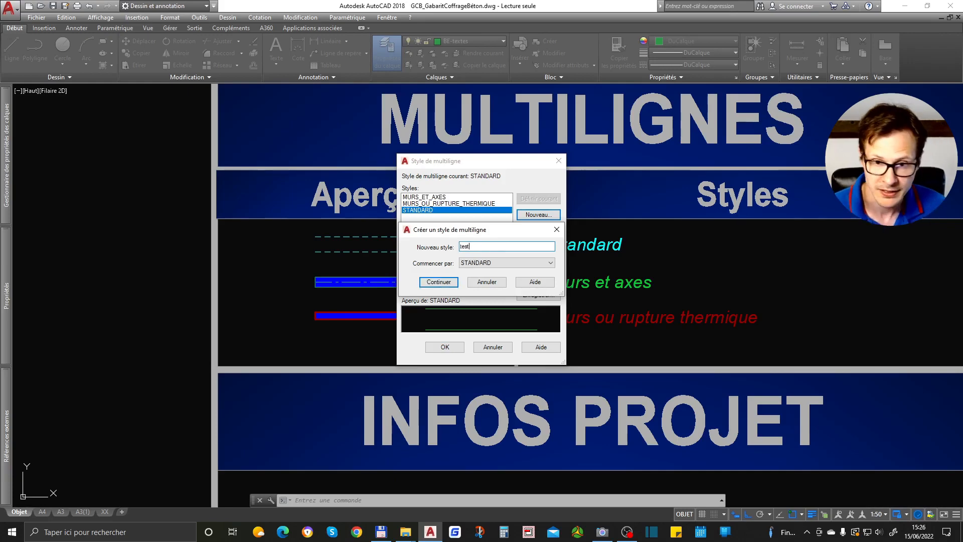
click(442, 282)
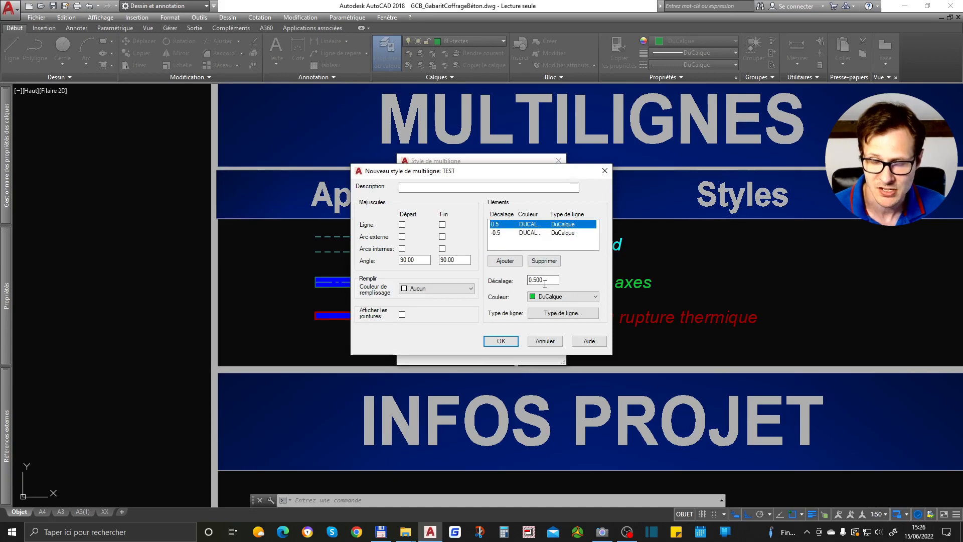
Step: Set the 0.5 element's offset to 0 and give it the AXES2 linetype
double_click(545, 279)
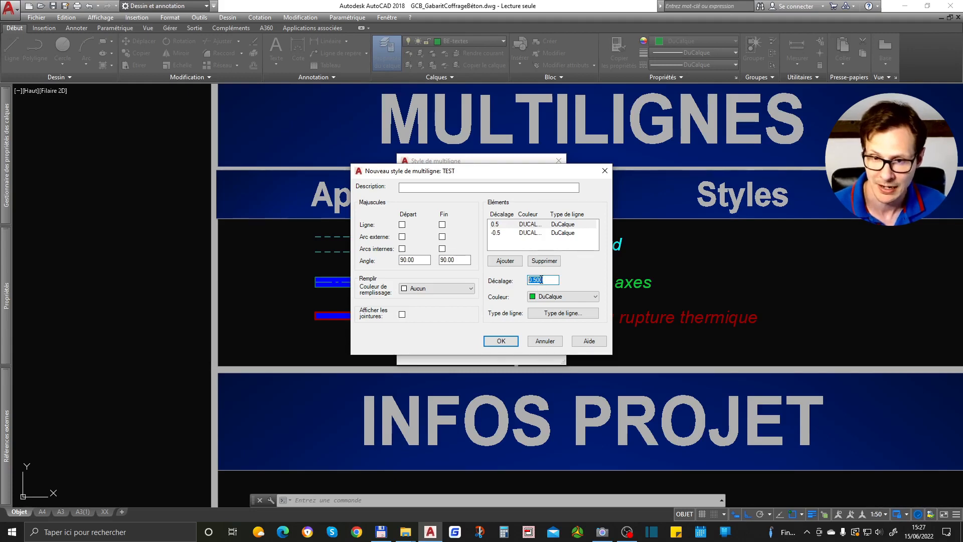
text(0)
click(568, 314)
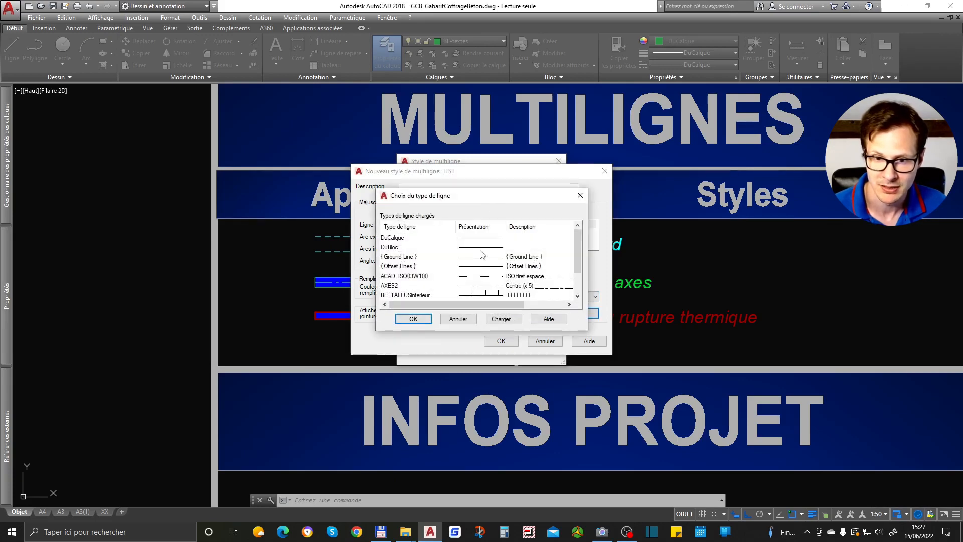
click(500, 284)
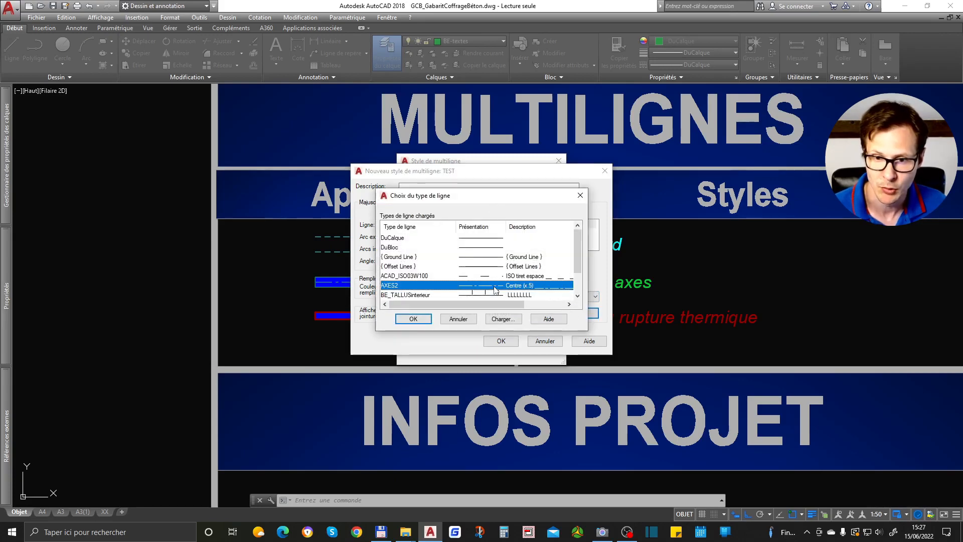
click(413, 319)
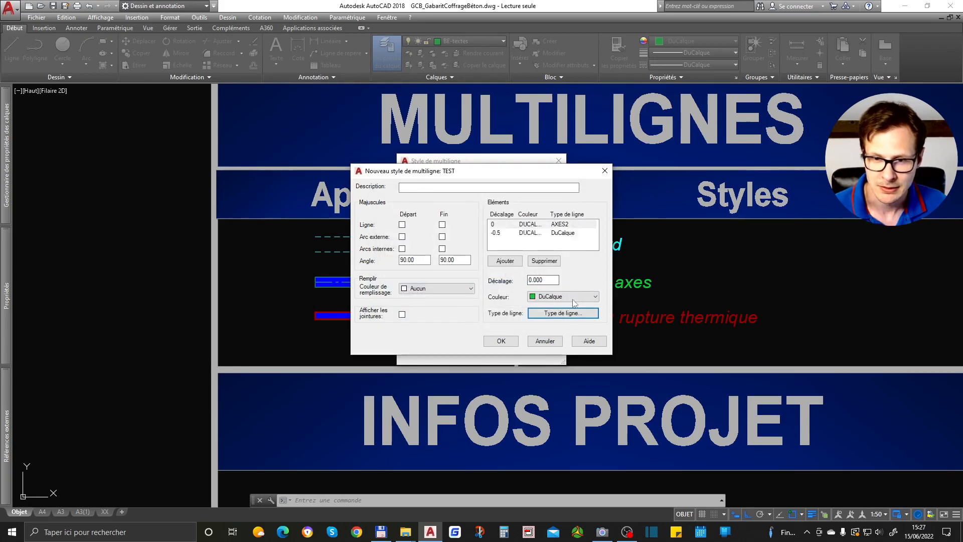
Step: Add an element with offset 0.5 and linetype DuCalque, and add and delete one extra element at offset 0
click(505, 260)
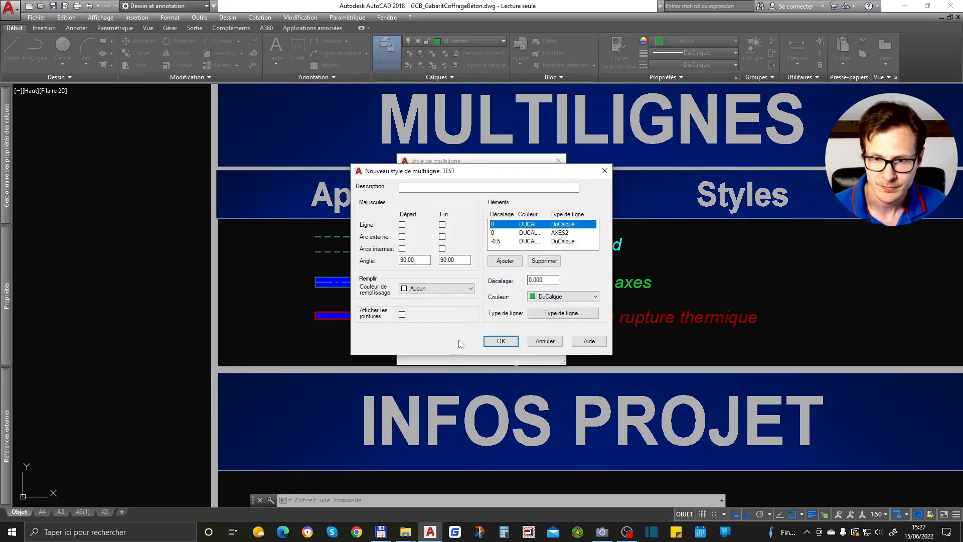
click(546, 233)
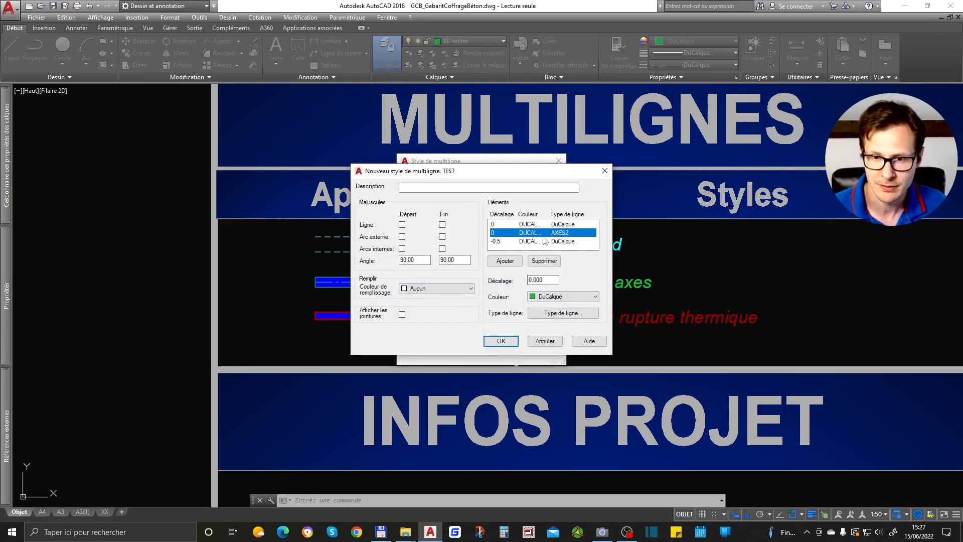
click(546, 241)
click(537, 232)
click(516, 224)
double_click(547, 280)
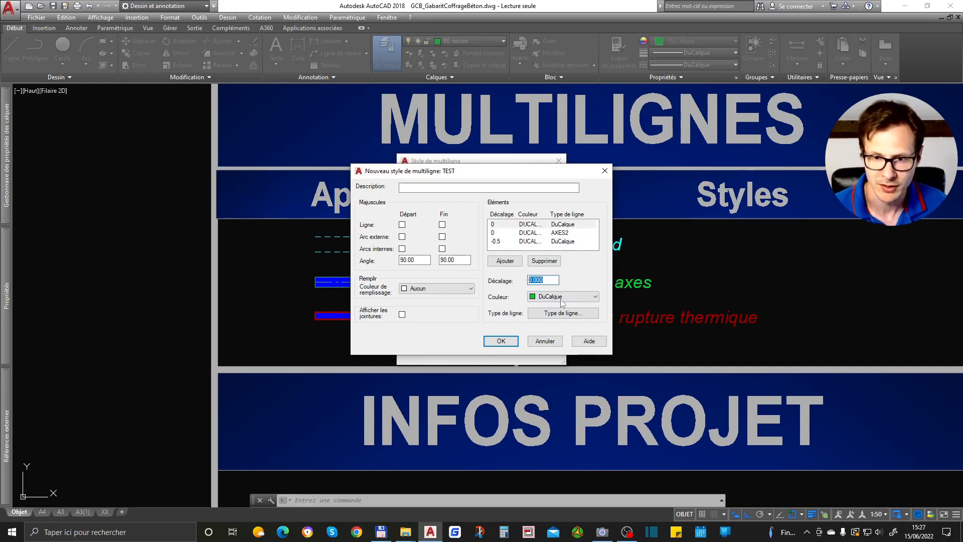
text(0.5)
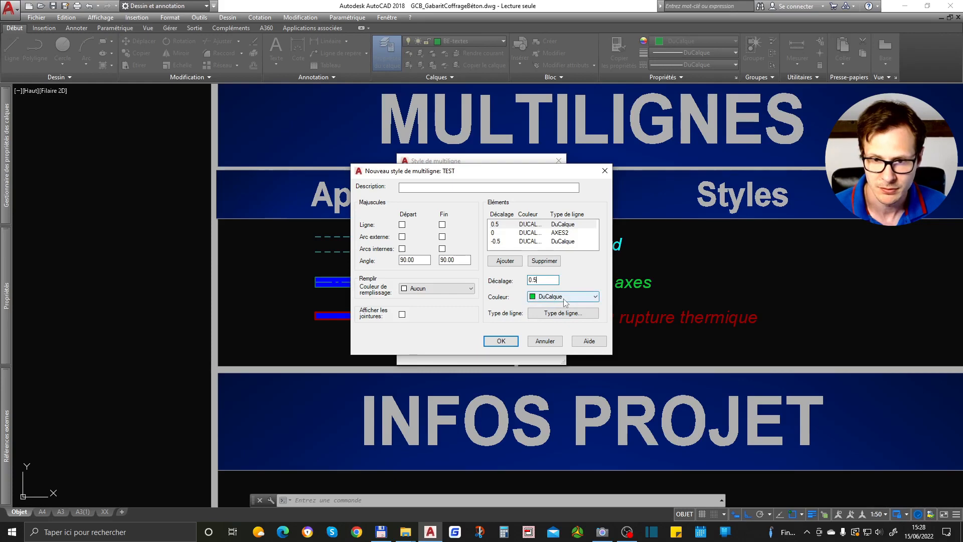
click(562, 313)
click(494, 238)
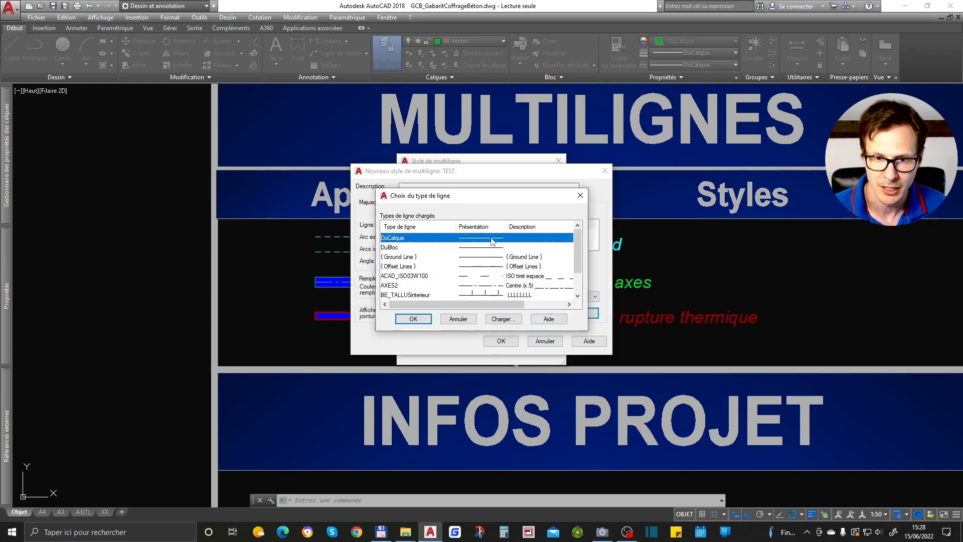
click(414, 319)
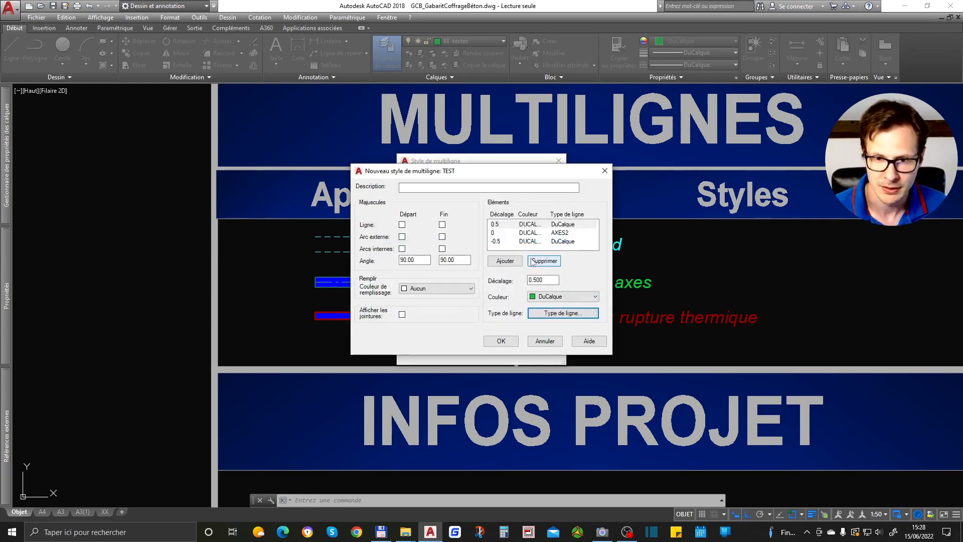
click(505, 262)
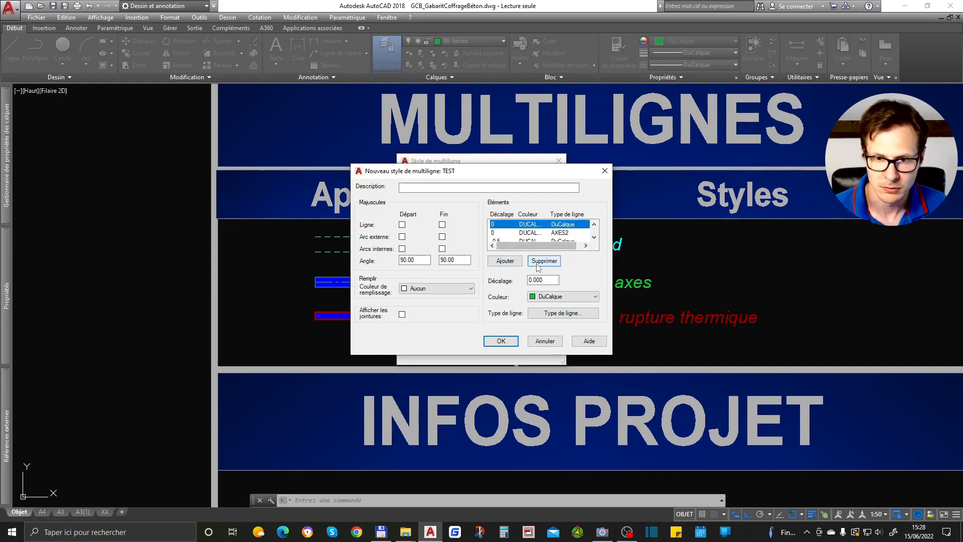
click(544, 261)
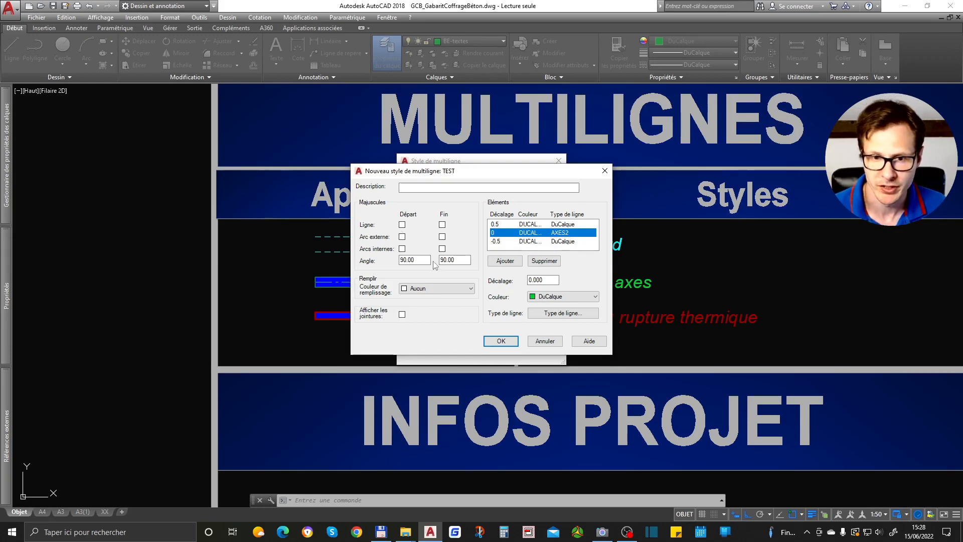
Step: Enable straight line caps at both the start and end, set the fill to color 164, and accept the style
click(402, 225)
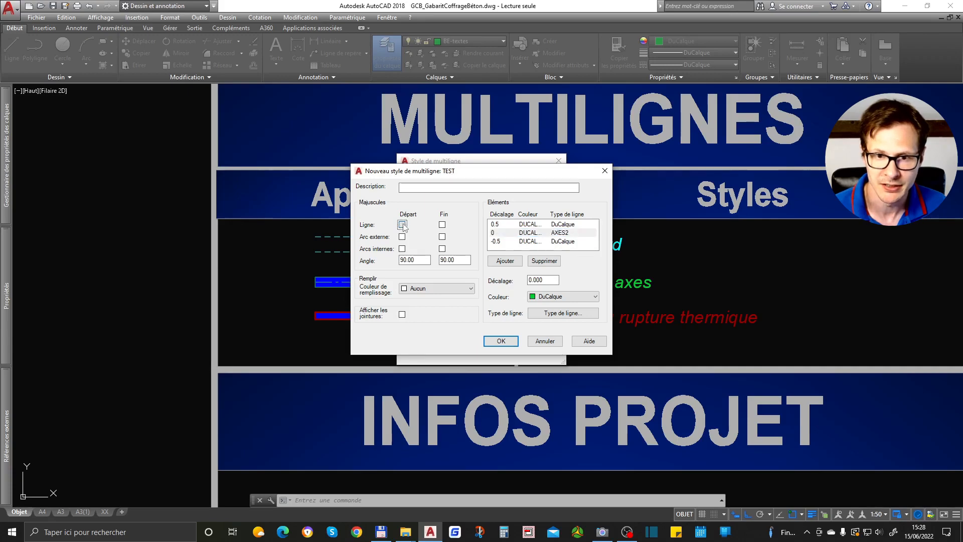
click(442, 225)
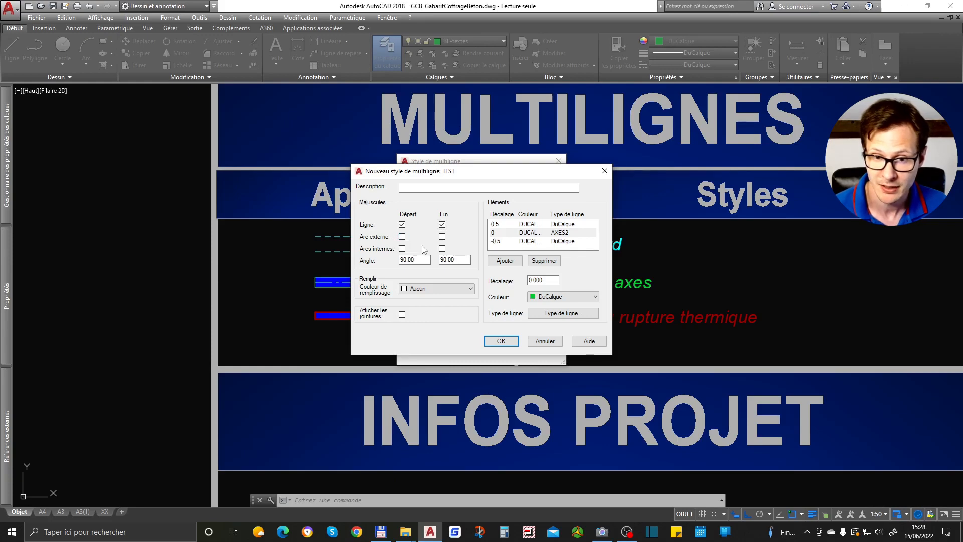
click(441, 288)
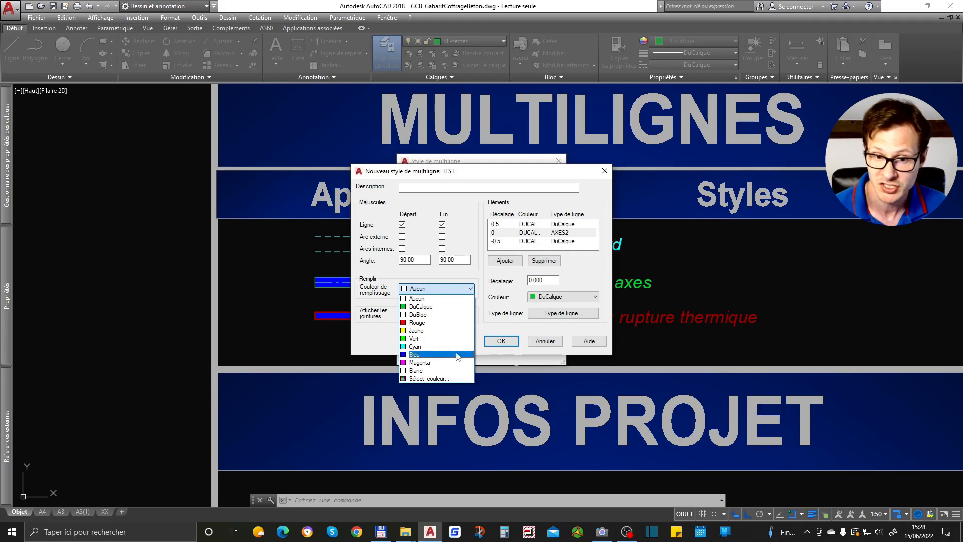
click(444, 378)
text(164)
key(Return)
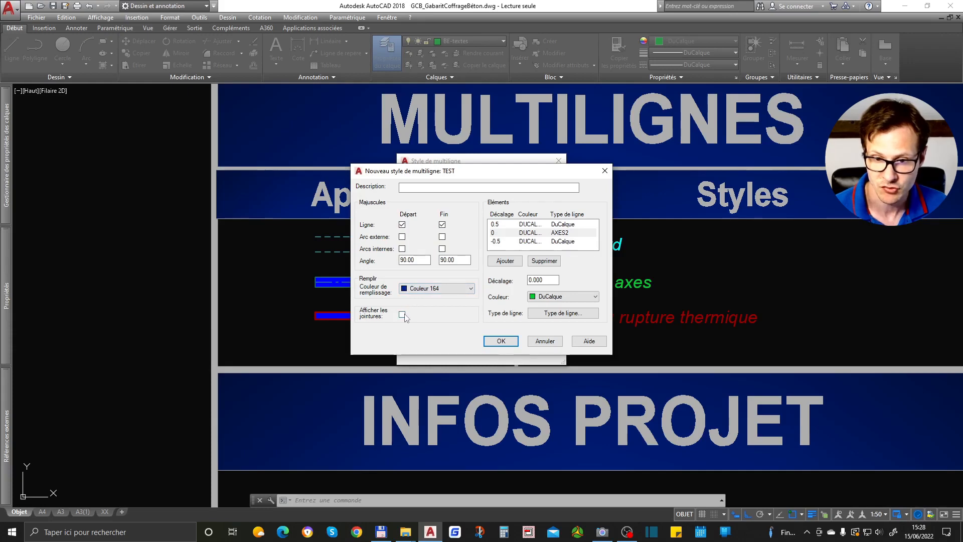
click(499, 341)
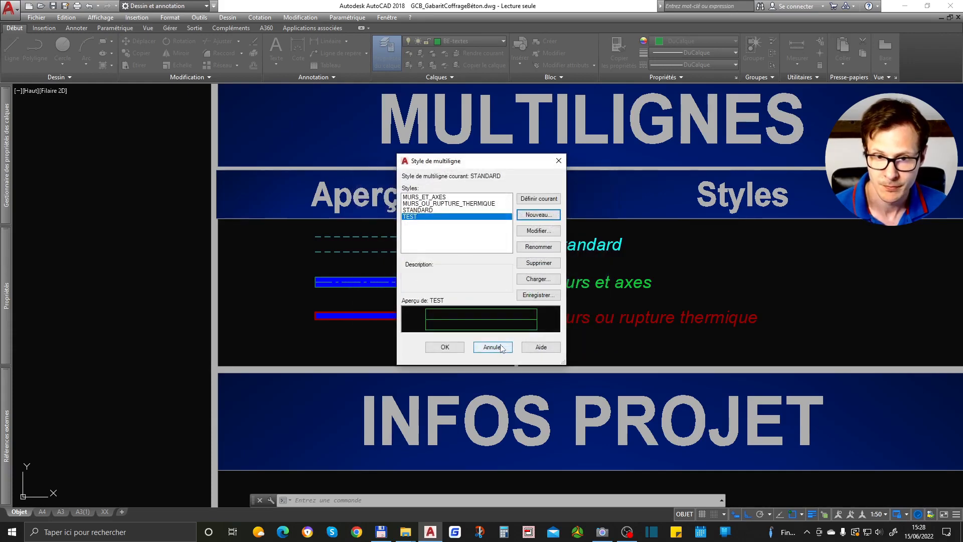
Step: Make TEST the current multiline style and accept the multiline style settings
click(539, 198)
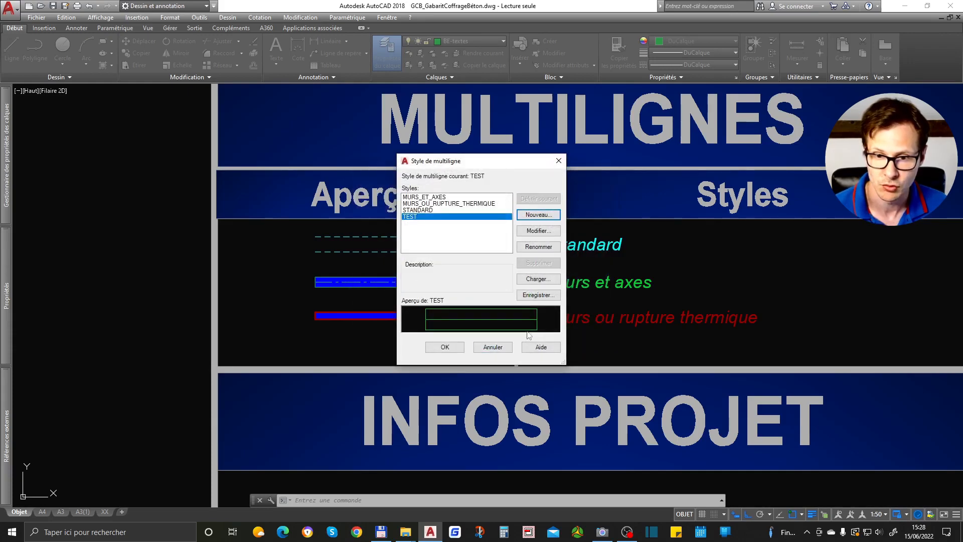
click(458, 346)
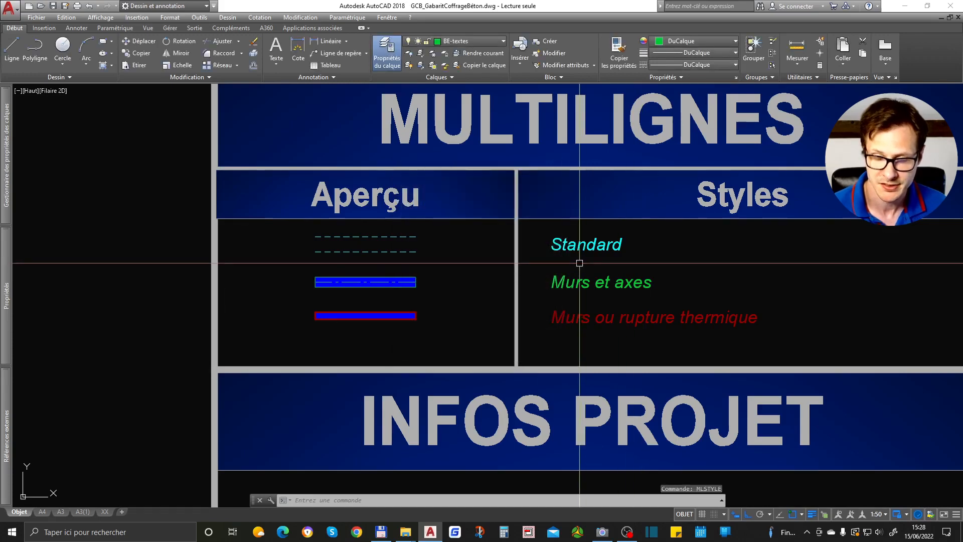
scroll(427, 232, down, 10)
scroll(429, 331, up, 10)
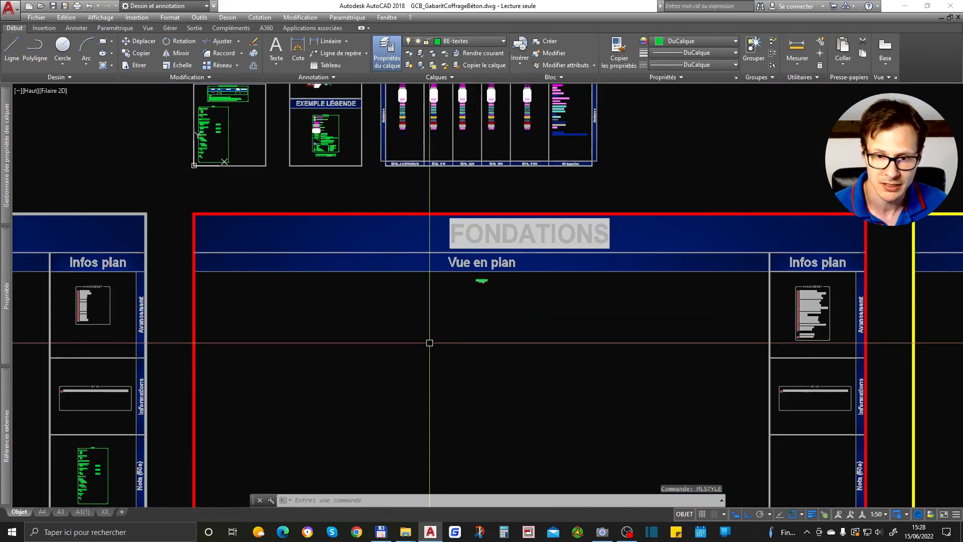
text(ML)
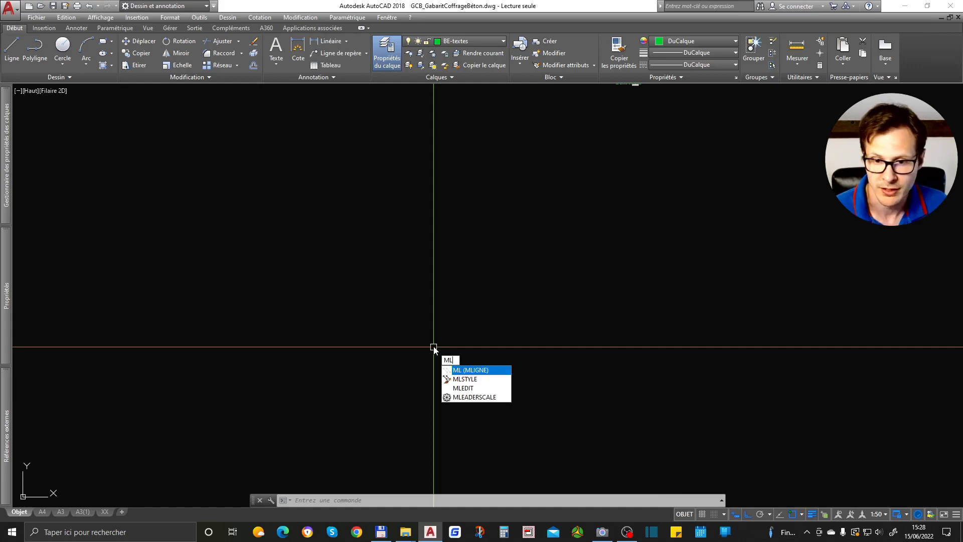
key(Return)
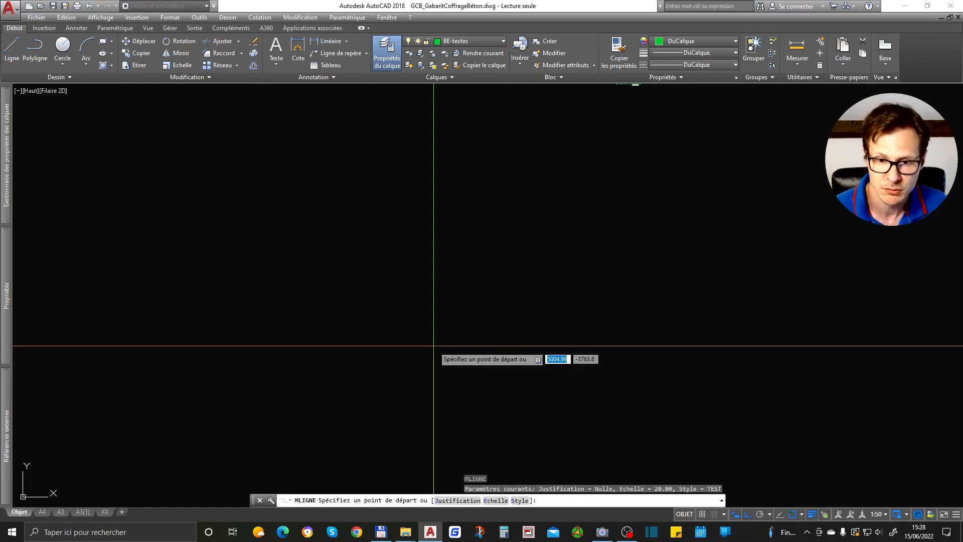
click(345, 248)
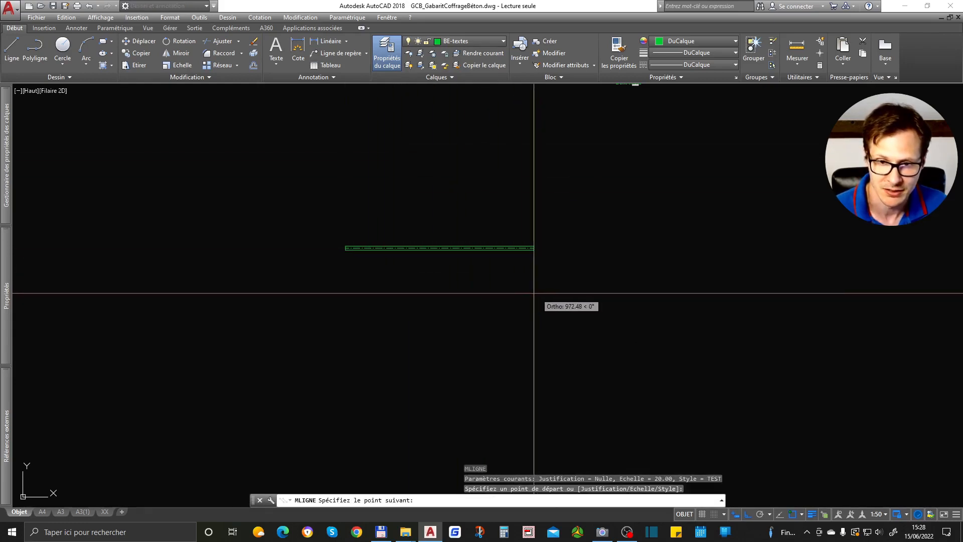
scroll(502, 291, up, 3)
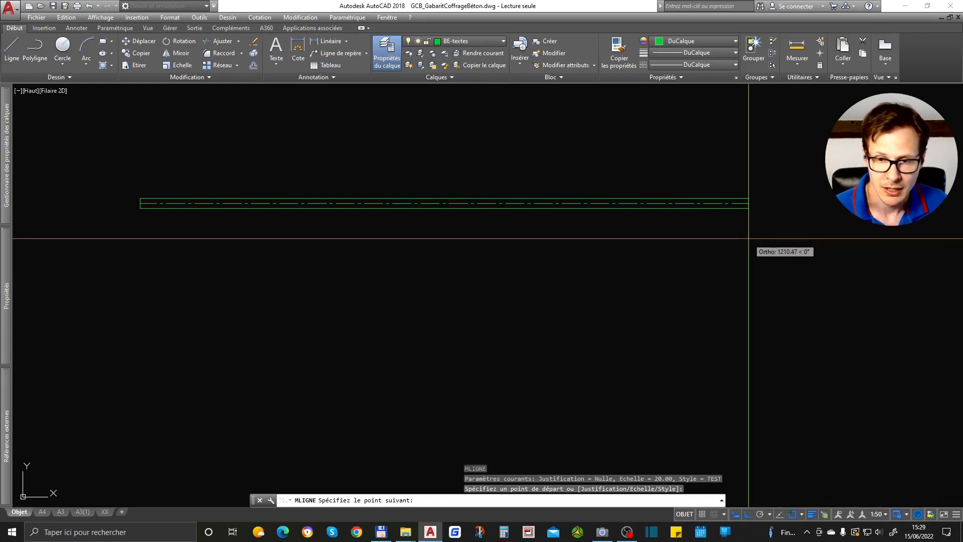
key(Escape)
Step: Start a multiline in the TEST style and set its justification to Dessus
text(ml)
key(Return)
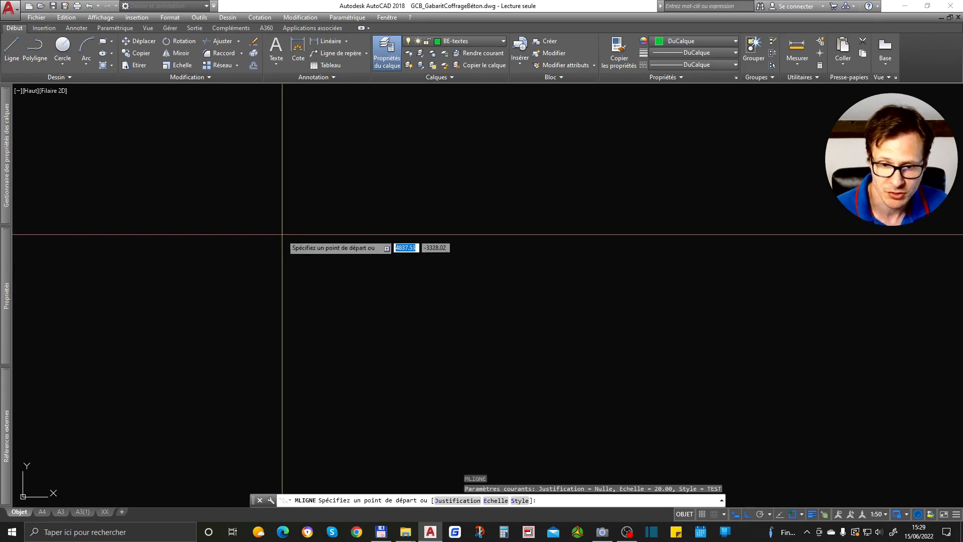
click(458, 500)
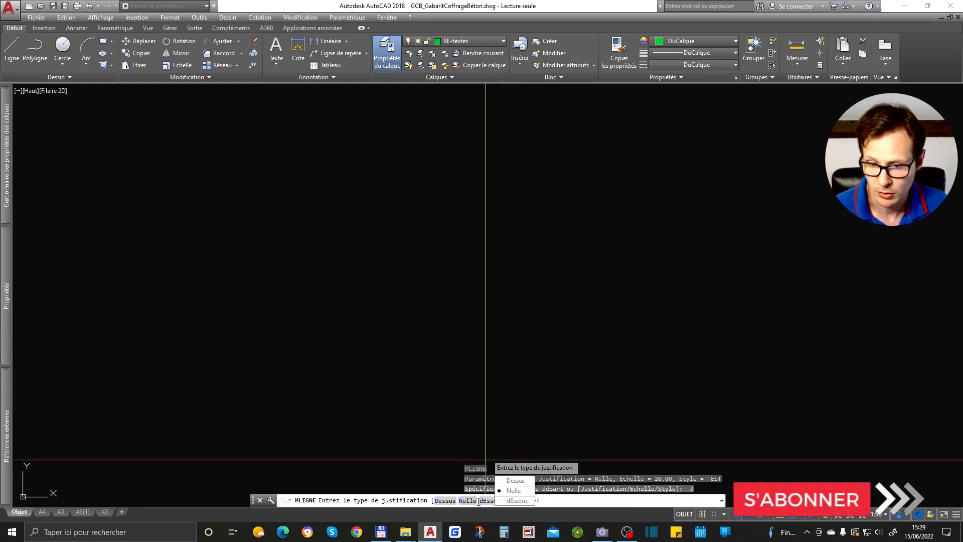
click(445, 501)
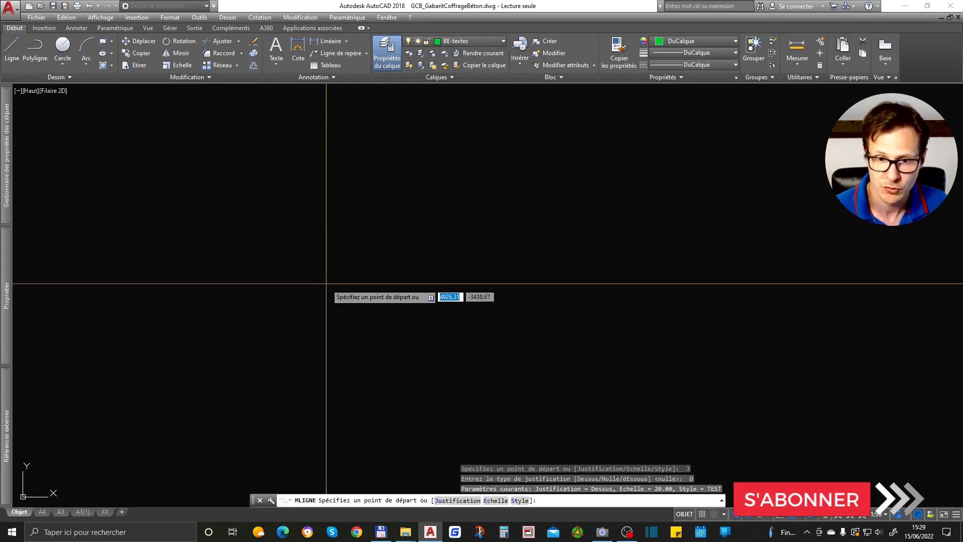
Step: Draw a four-sided multiline with horizontal upper and lower sides and a vertical side, closing it back to its start point
click(327, 278)
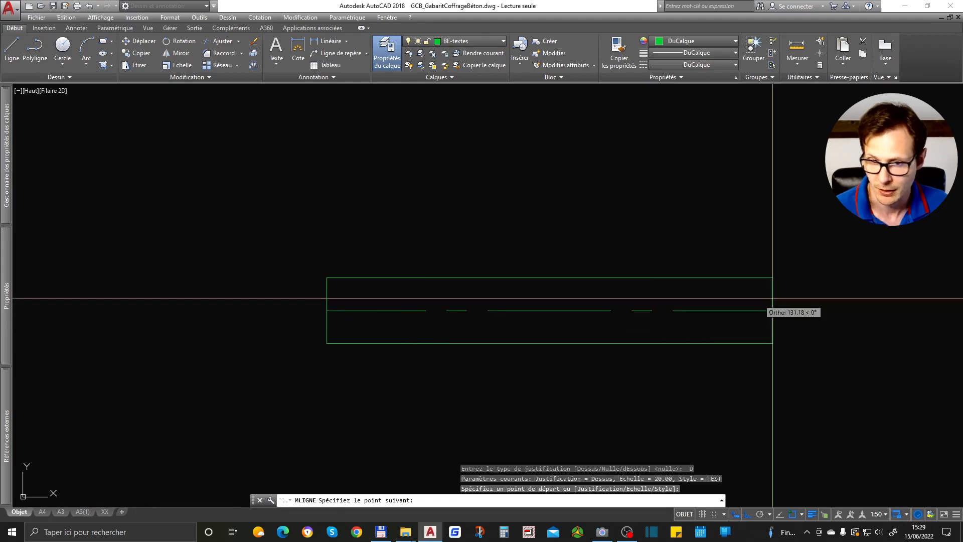
scroll(451, 204, down, 4)
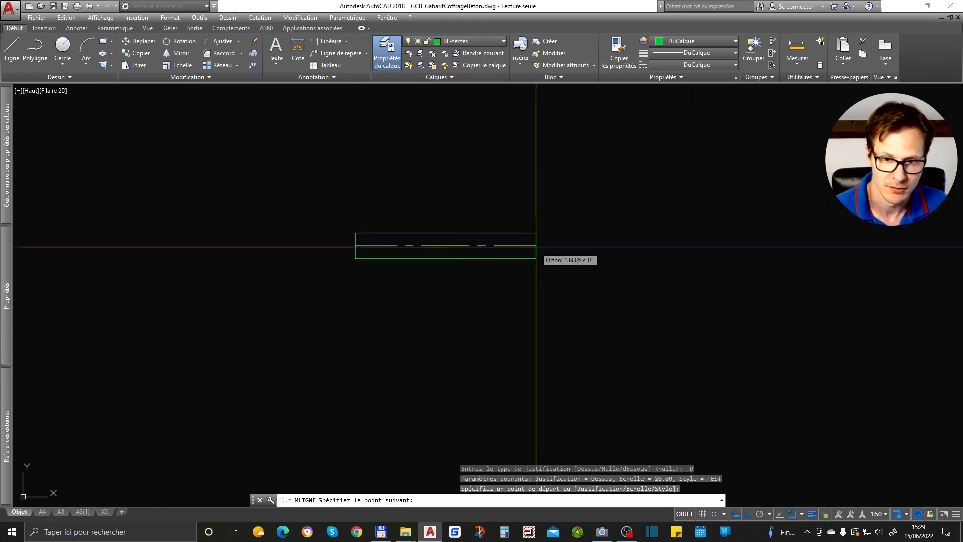
click(646, 248)
scroll(640, 197, down, 2)
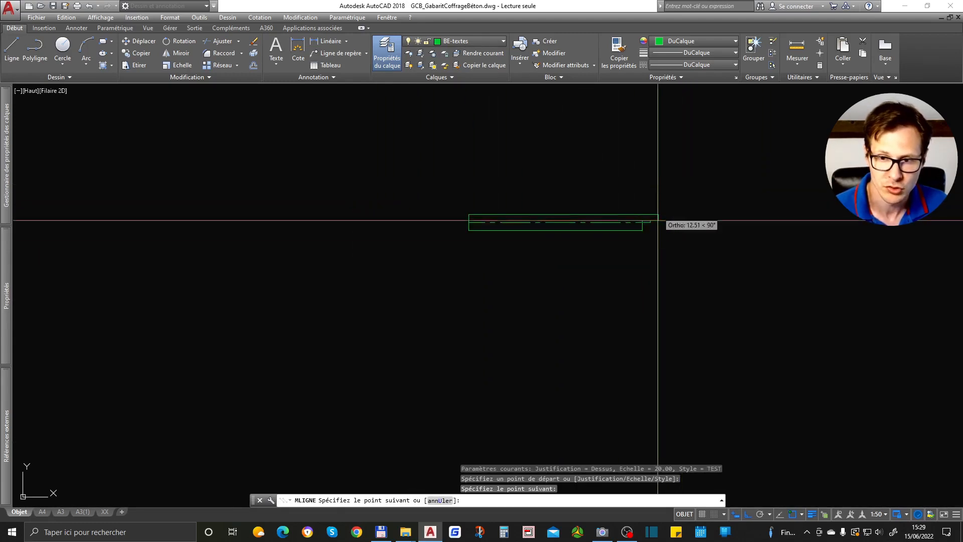
scroll(656, 244, up, 3)
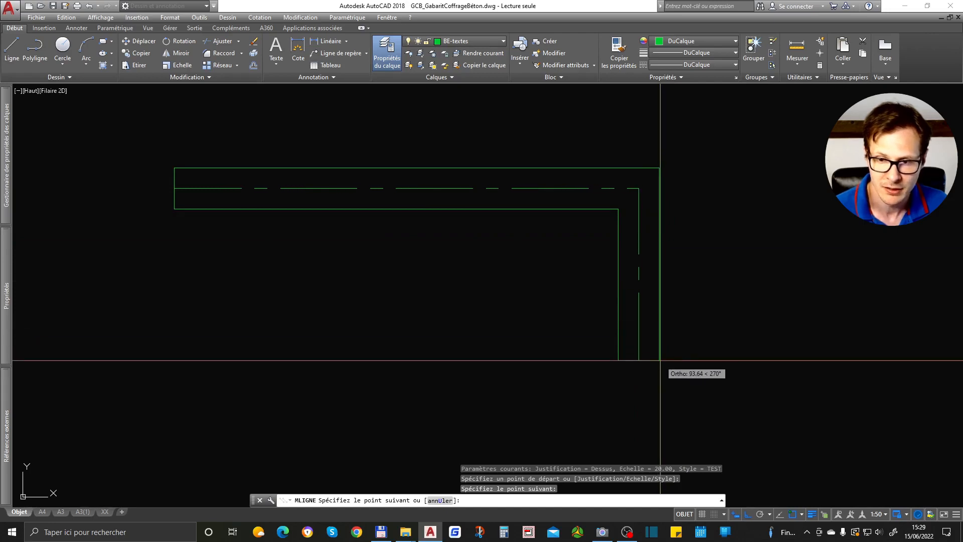
scroll(660, 251, down, 5)
click(659, 344)
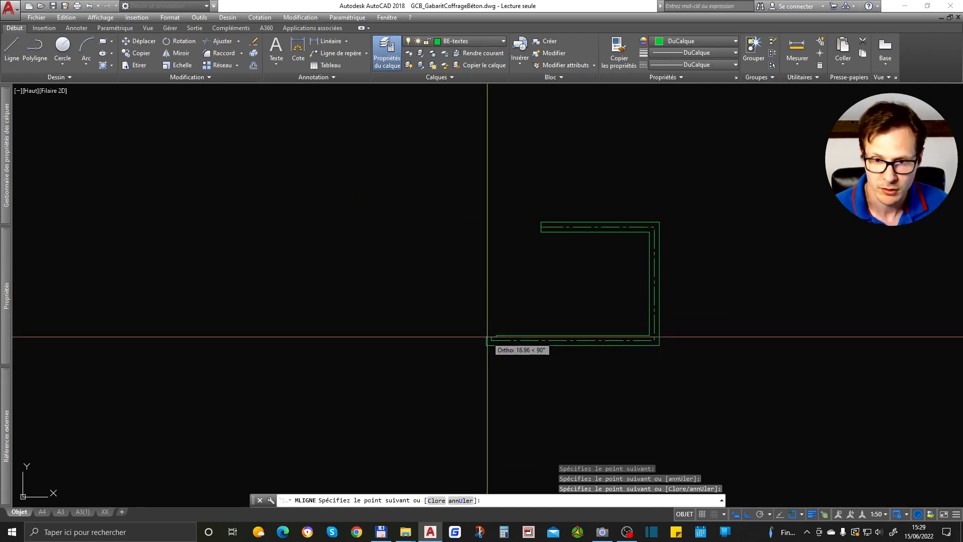
text(c)
key(Return)
Step: Erase the closed multiline drawn with Dessus justification
scroll(697, 267, up, 2)
click(697, 165)
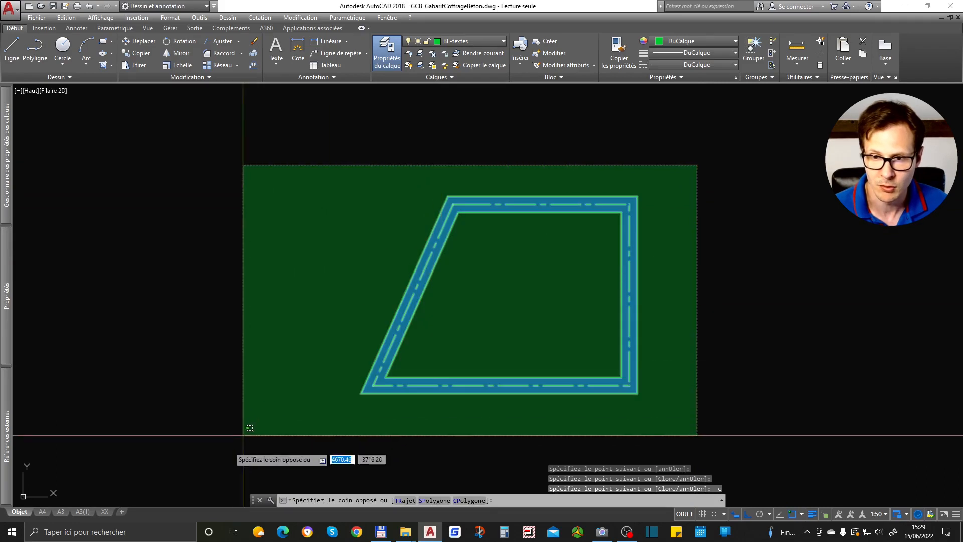
click(255, 424)
key(Delete)
Step: Start a new multiline with its scale set to 20 and bring up the style name prompt without choosing a style
text(ml)
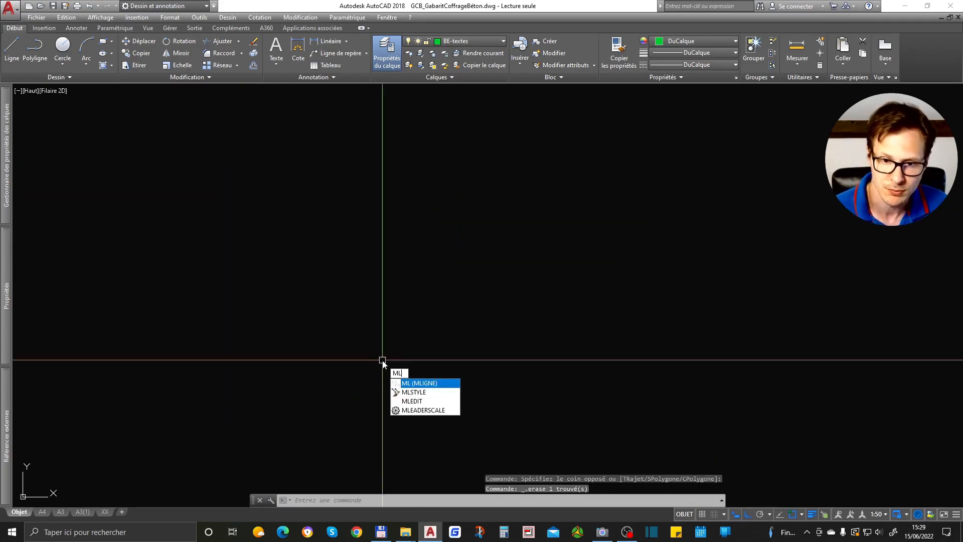
key(Return)
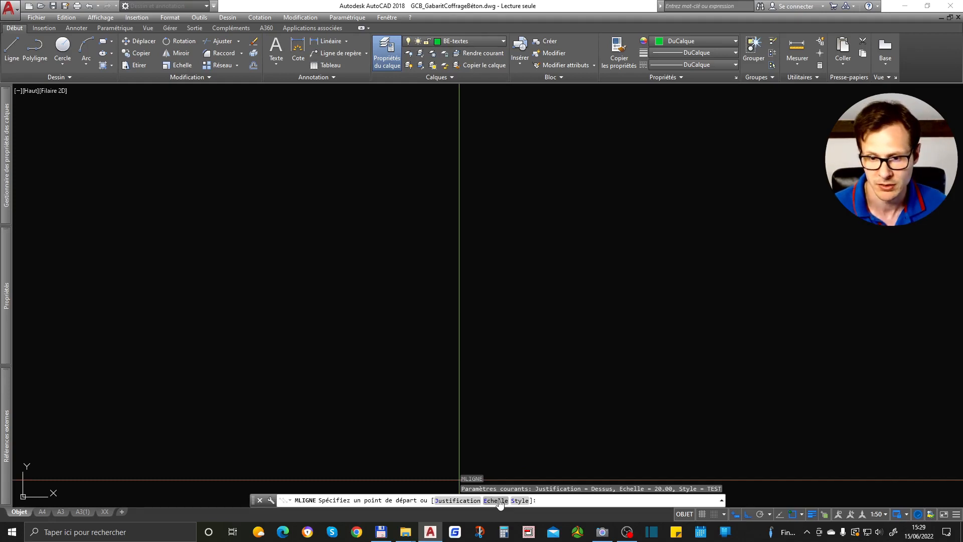
click(496, 501)
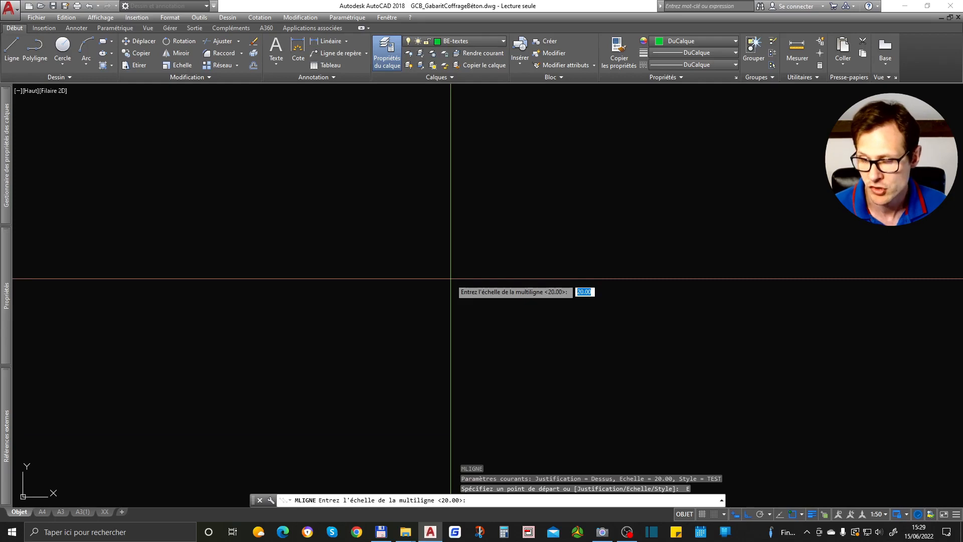
text(20)
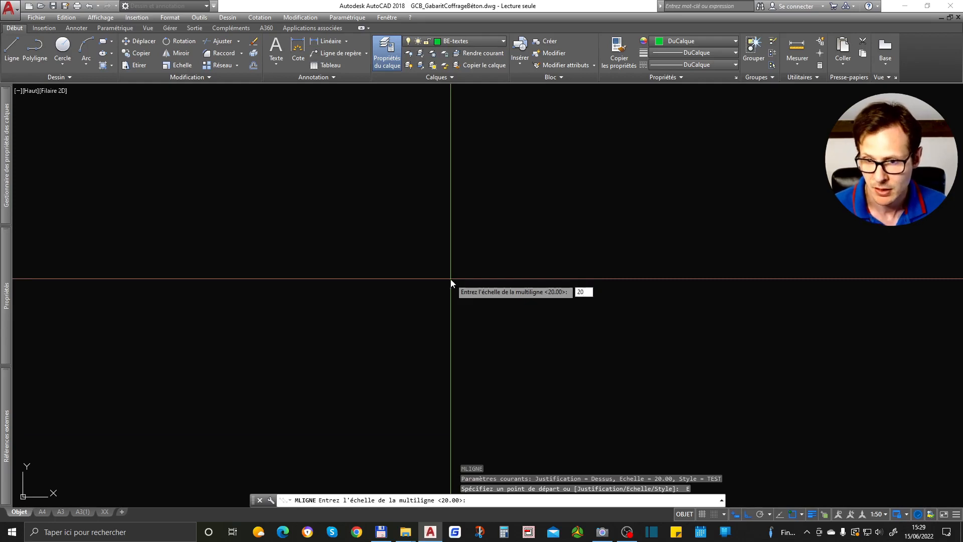
key(Return)
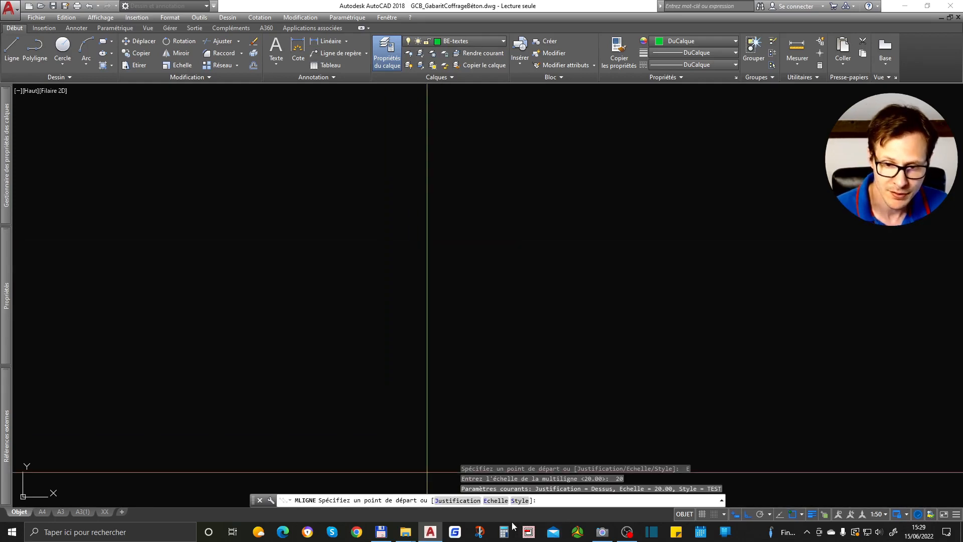
click(520, 500)
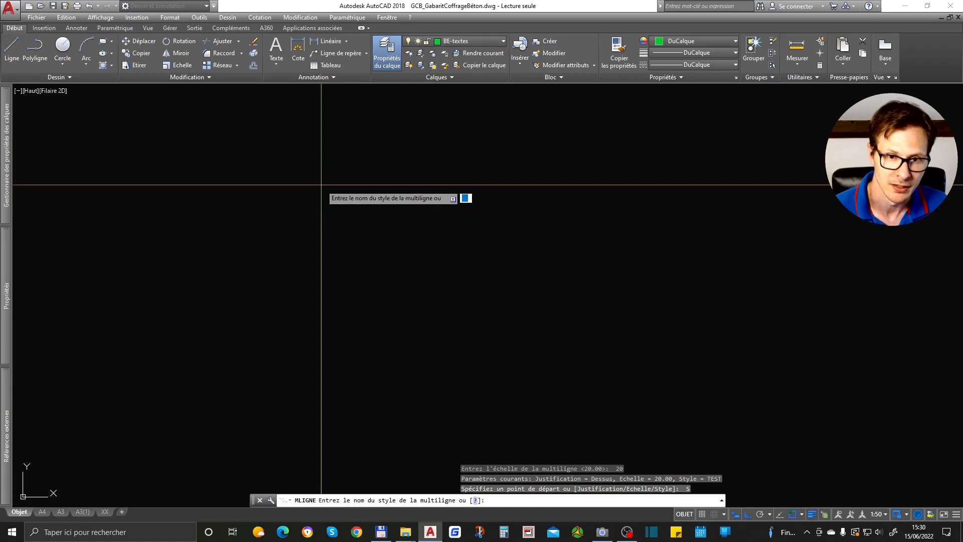
key(Escape)
Step: Set the multiline justification to Nulle
text(ml)
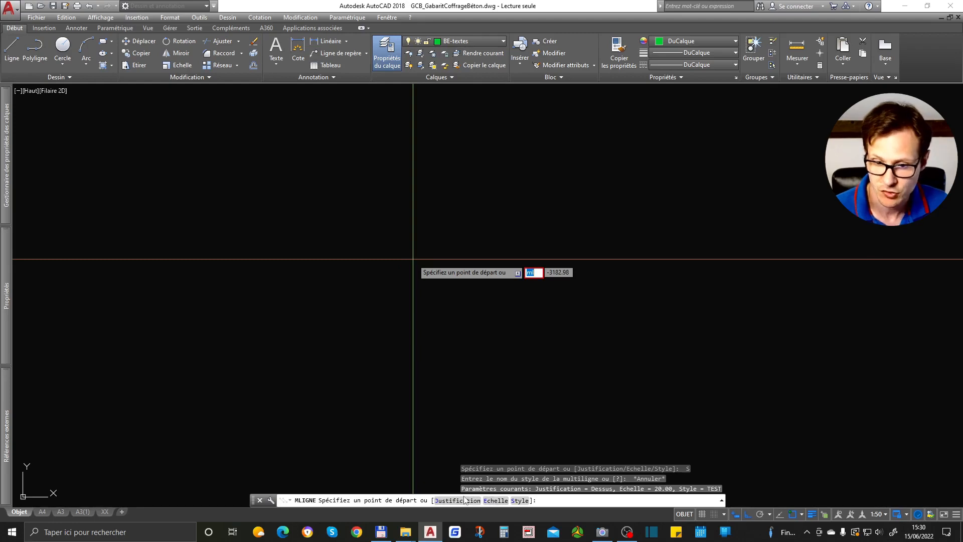
click(464, 500)
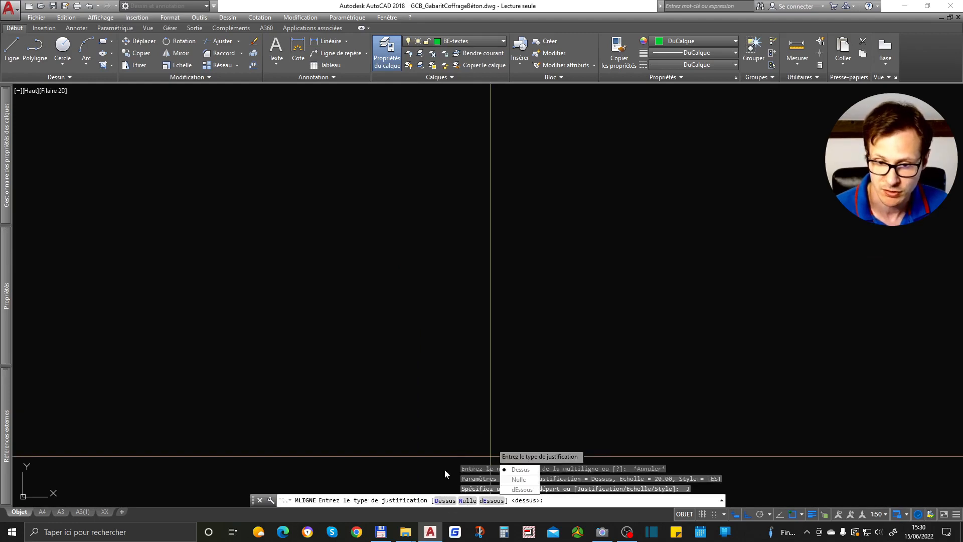
click(467, 501)
Step: Draw a large four-sided multiline outline with centred justification in an empty area and close it with a slanted side
click(301, 264)
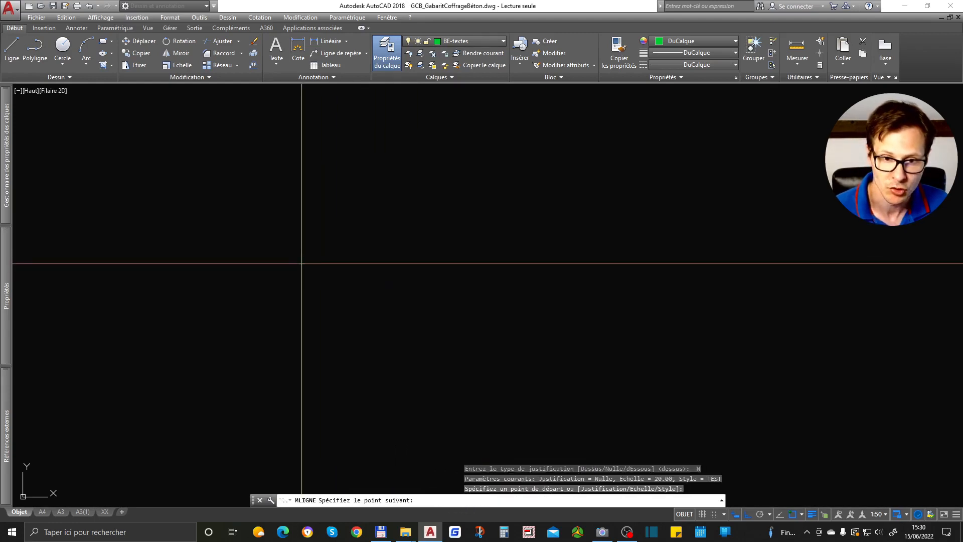
scroll(425, 265, up, 6)
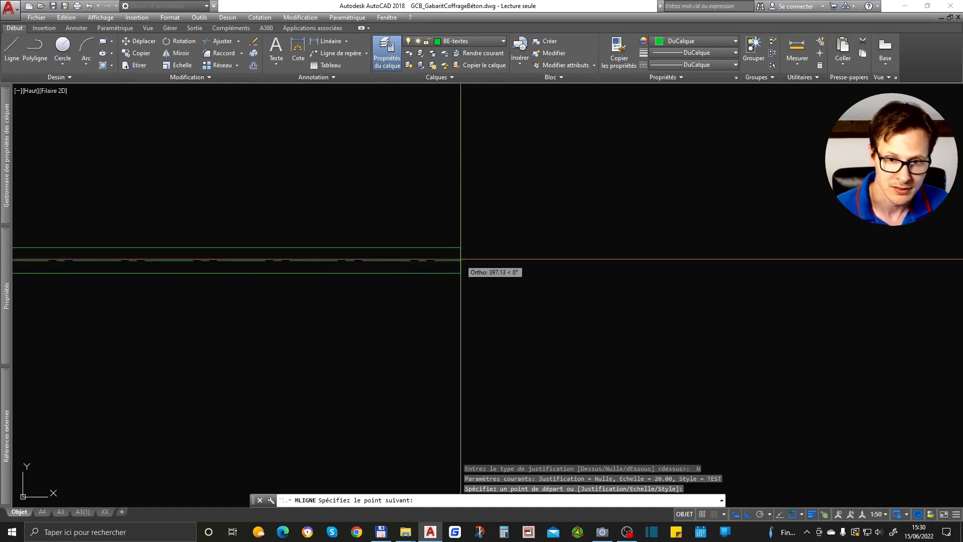
scroll(476, 265, down, 8)
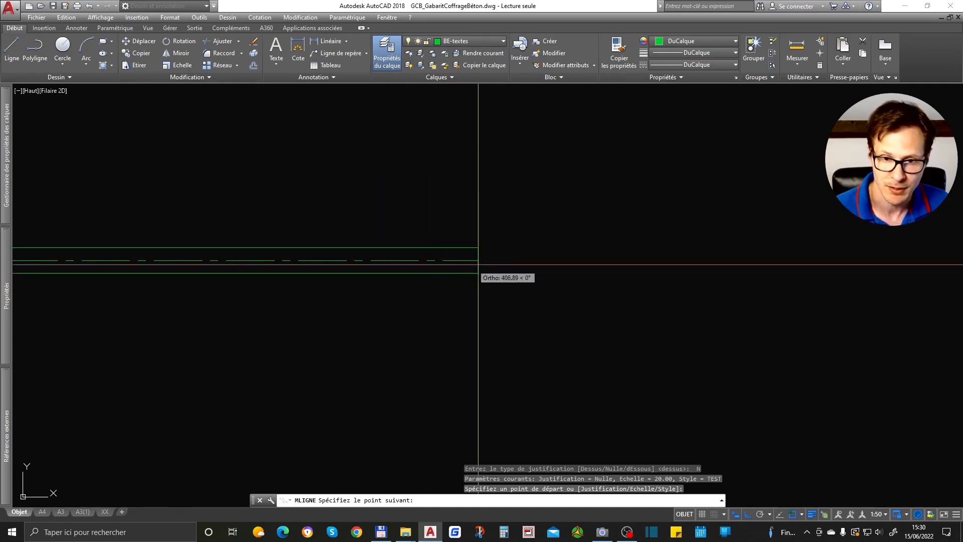
click(593, 248)
scroll(592, 298, up, 2)
click(595, 372)
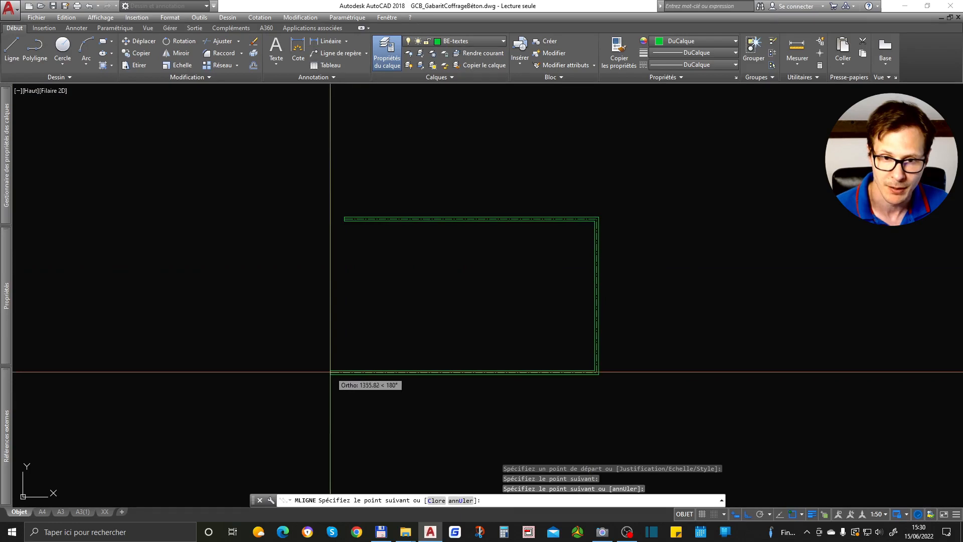
click(307, 372)
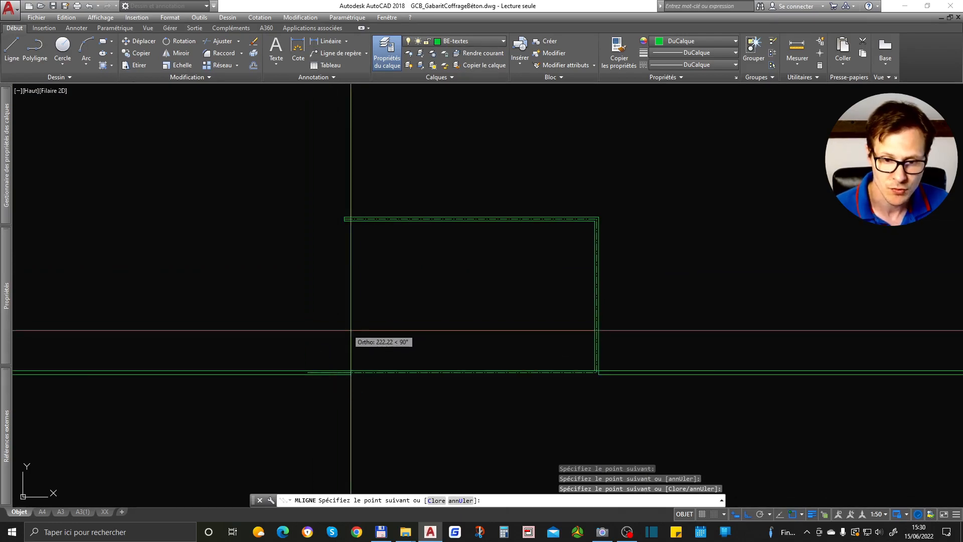
scroll(364, 333, up, 2)
text(c)
key(Return)
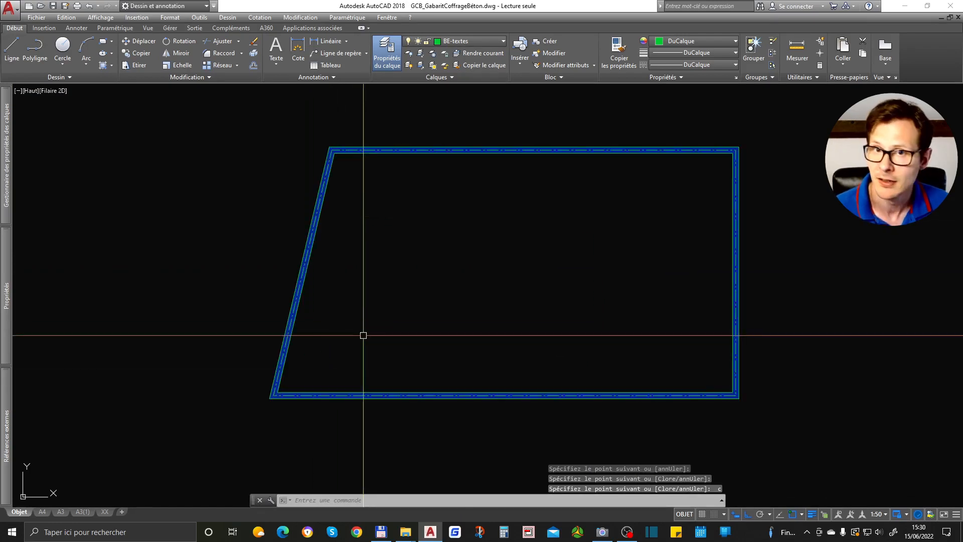
Step: Erase the closed four-sided multiline outline drawn with Nulle justification
scroll(363, 335, down, 2)
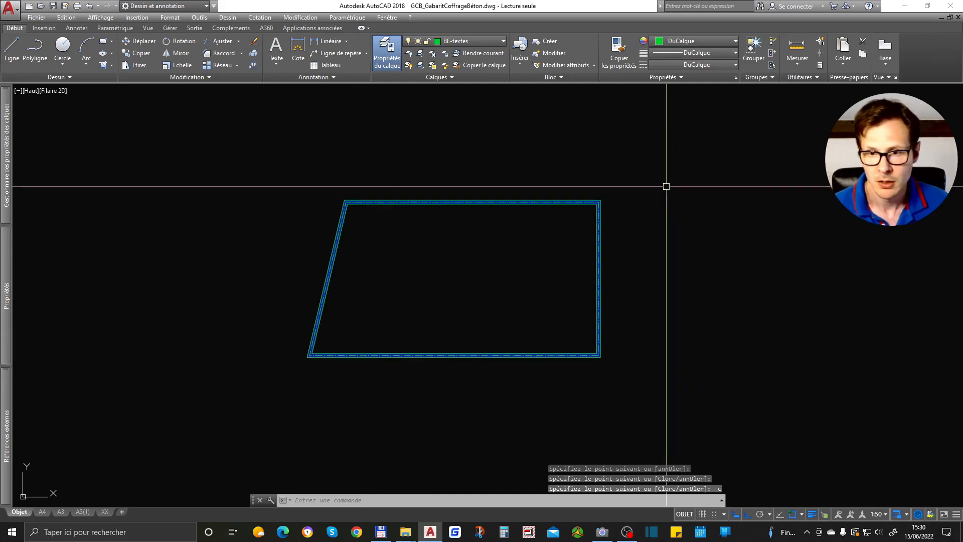
click(685, 164)
click(255, 422)
key(Delete)
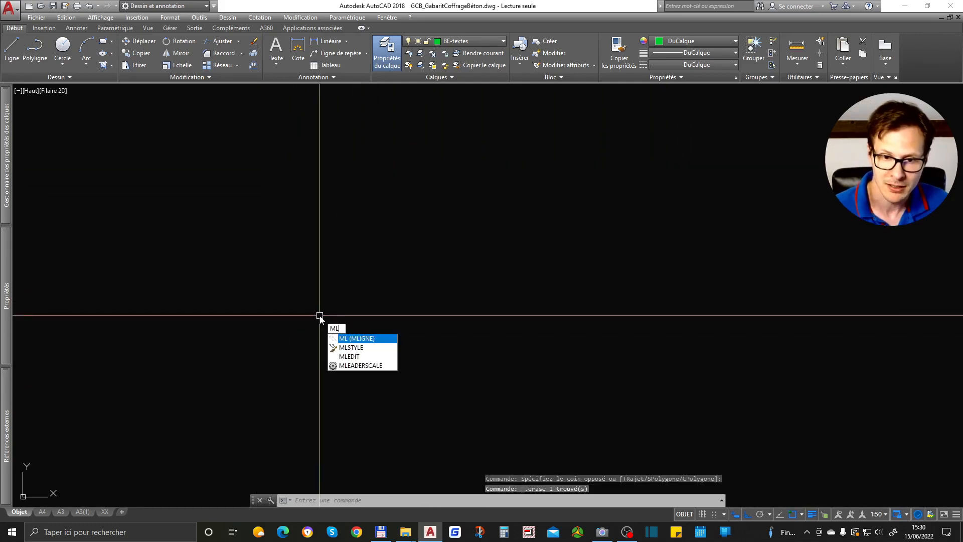
Step: Start a multiline with the current settings in an empty area and draw its first segment 200 long horizontally to the right
click(374, 344)
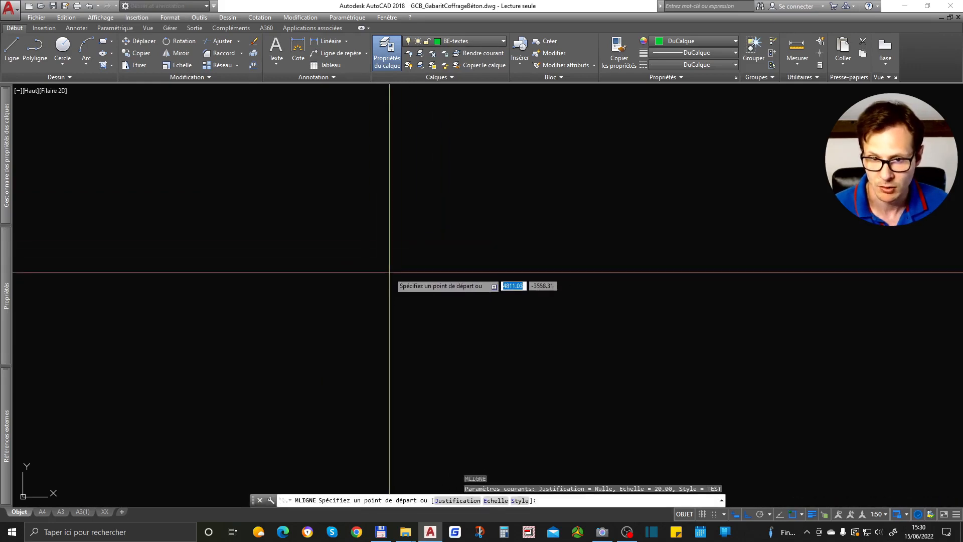
click(396, 229)
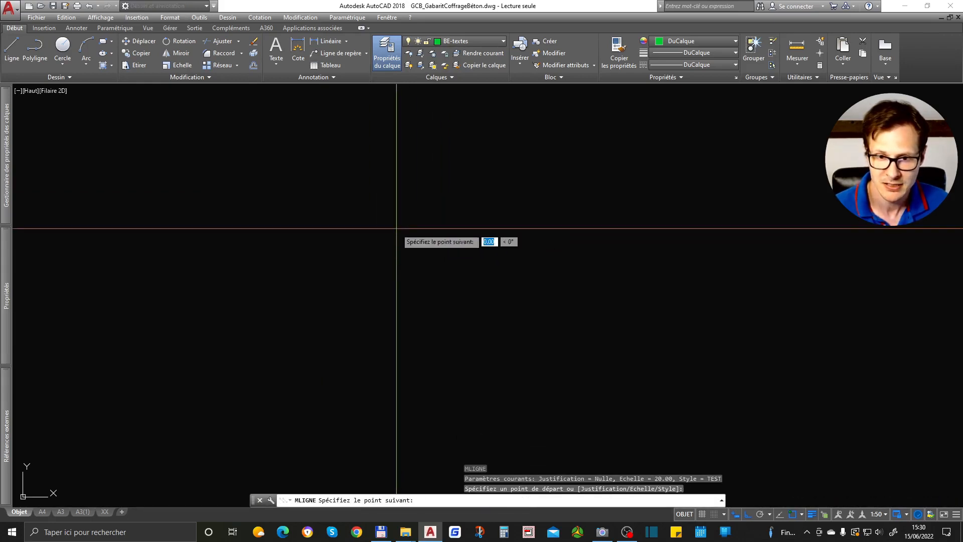
scroll(391, 231, up, 5)
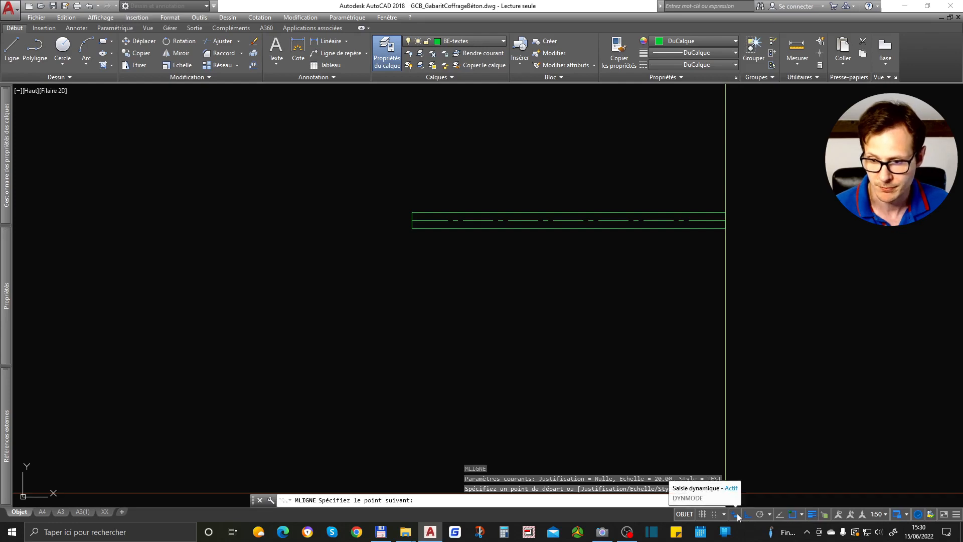
click(956, 515)
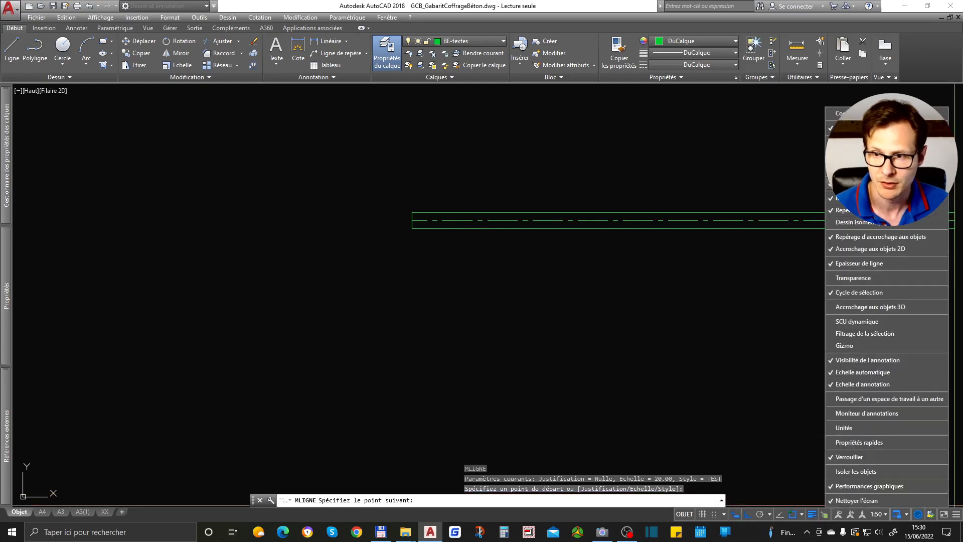
click(741, 518)
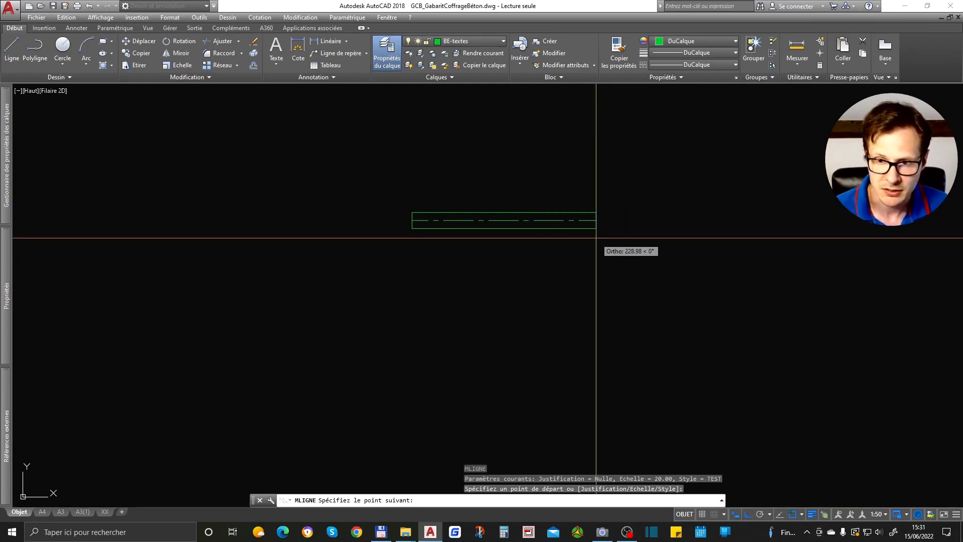
text(200)
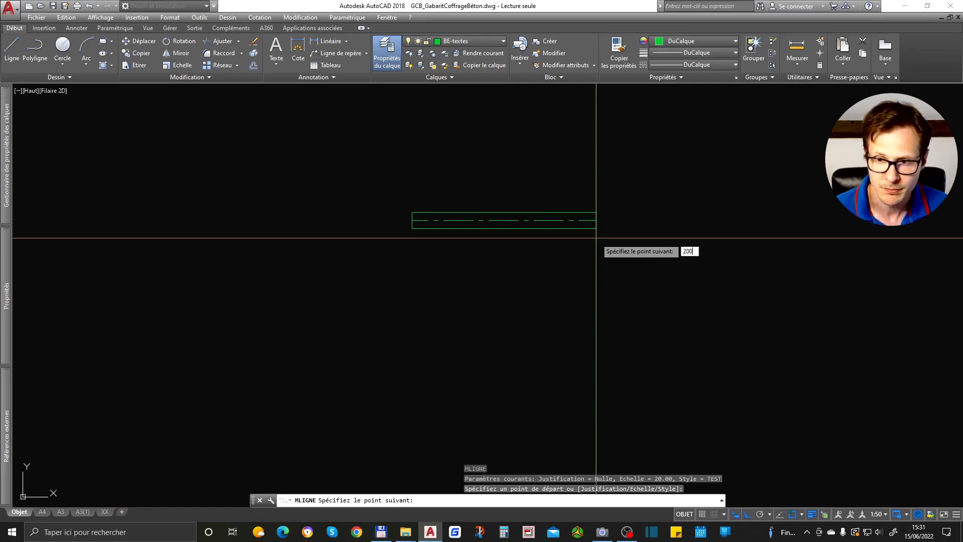
key(Return)
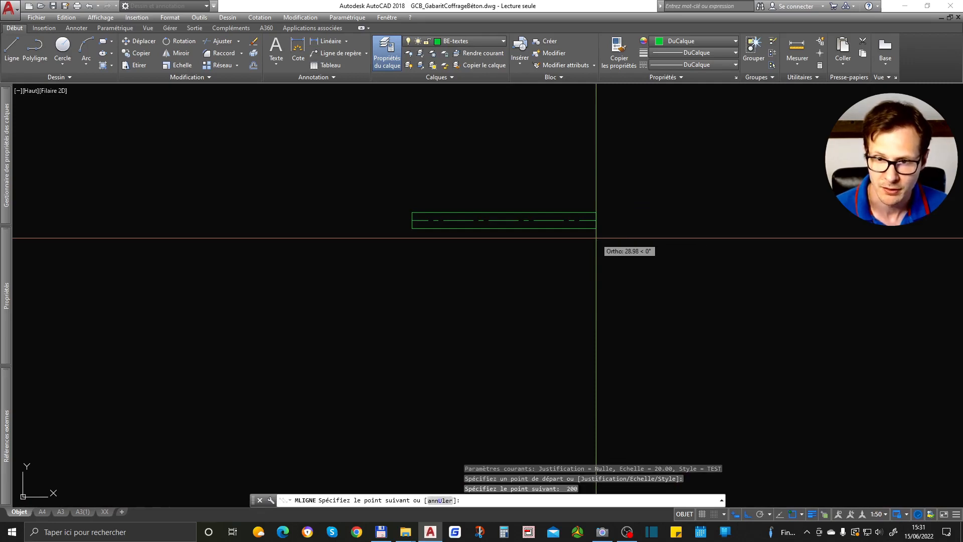
Step: Continue the multiline outline with a segment 100 upward and a segment 400 to the right
scroll(445, 336, down, 5)
scroll(454, 323, up, 3)
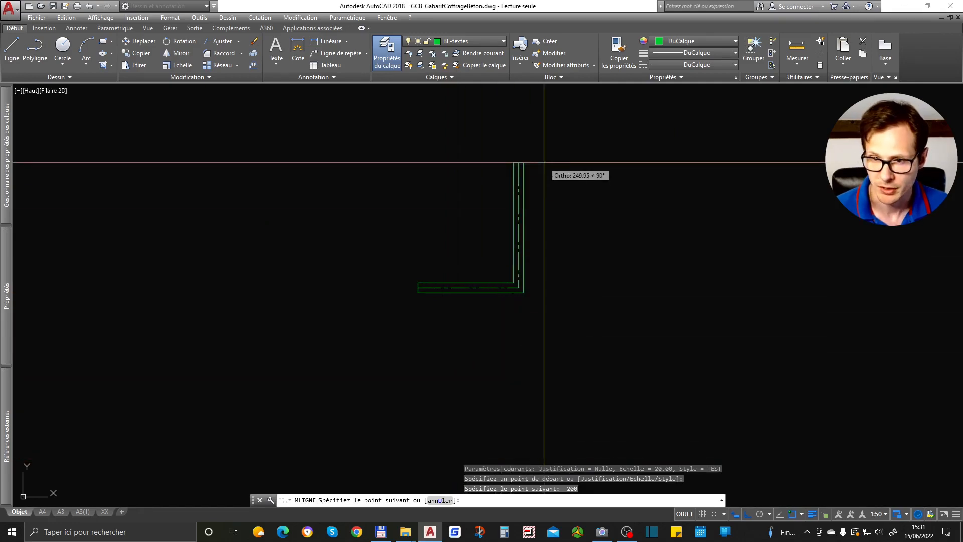
text(100)
key(Return)
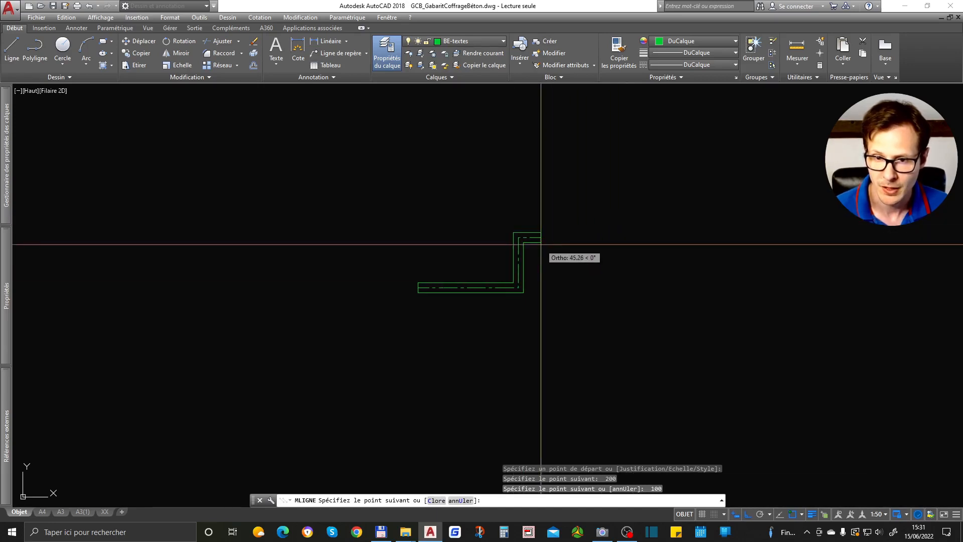
scroll(540, 244, down, 2)
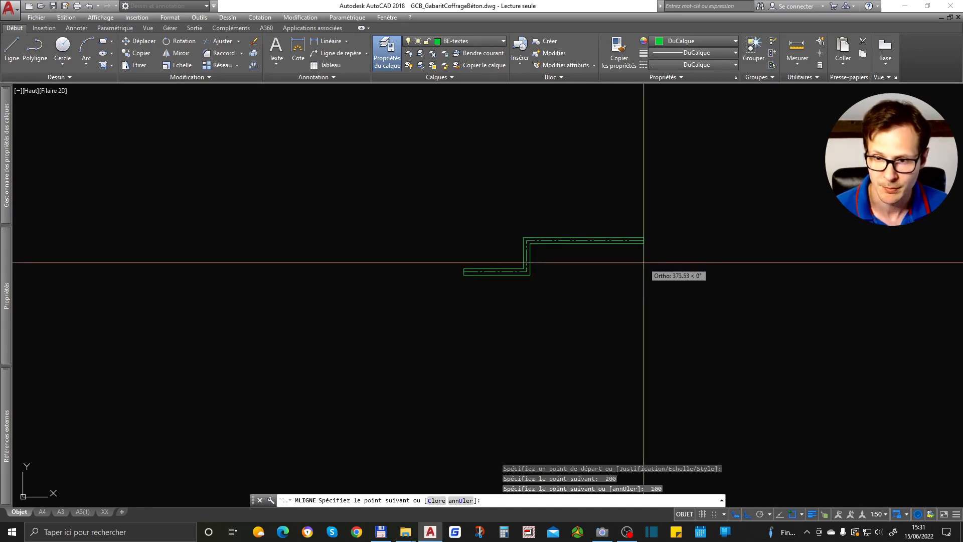
text(400)
key(Return)
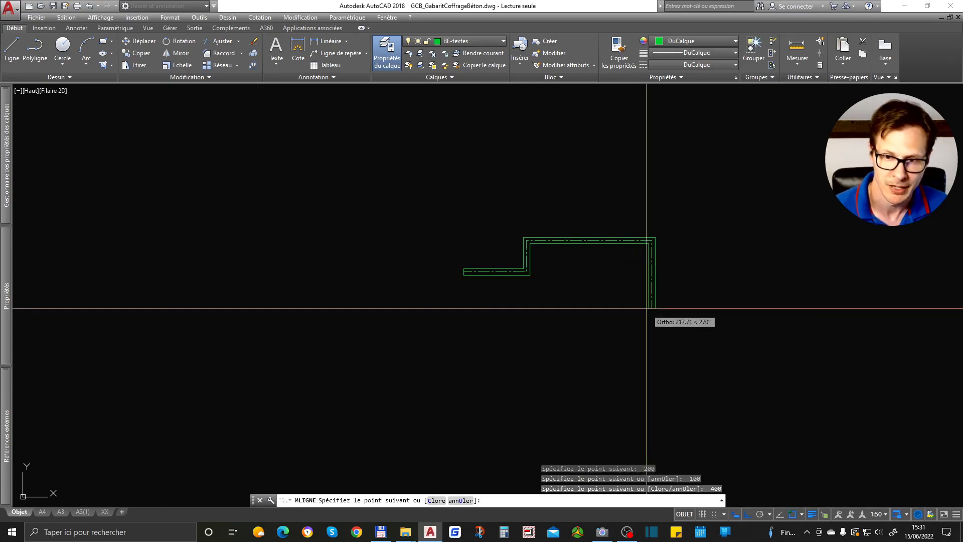
Step: Continue the multiline outline with a segment 700 downward and a segment 800 to the left
scroll(675, 314, down, 2)
text(700)
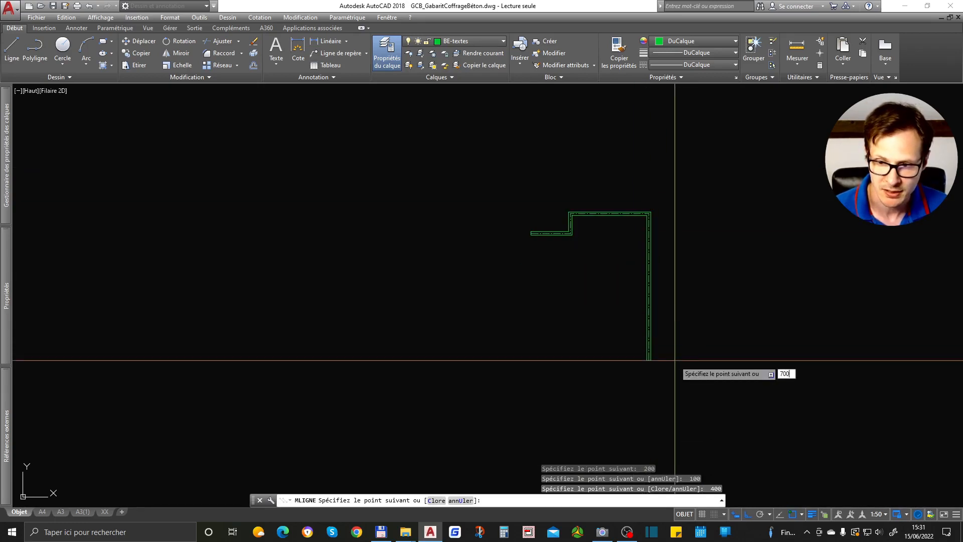
key(Return)
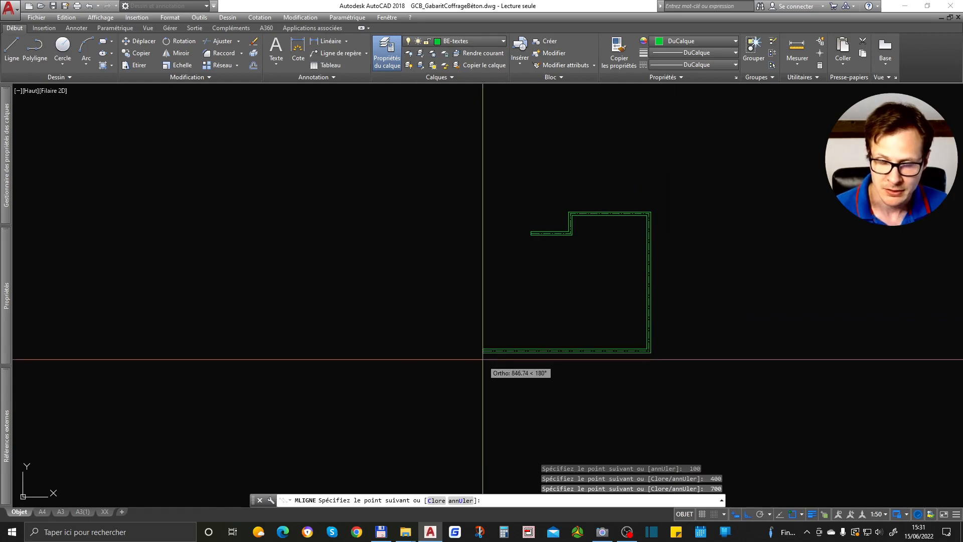
text(800)
key(Return)
Step: Finish the multiline outline with segments 600 upward and 100 to the right, leaving an opening before its starting end
scroll(532, 225, up, 4)
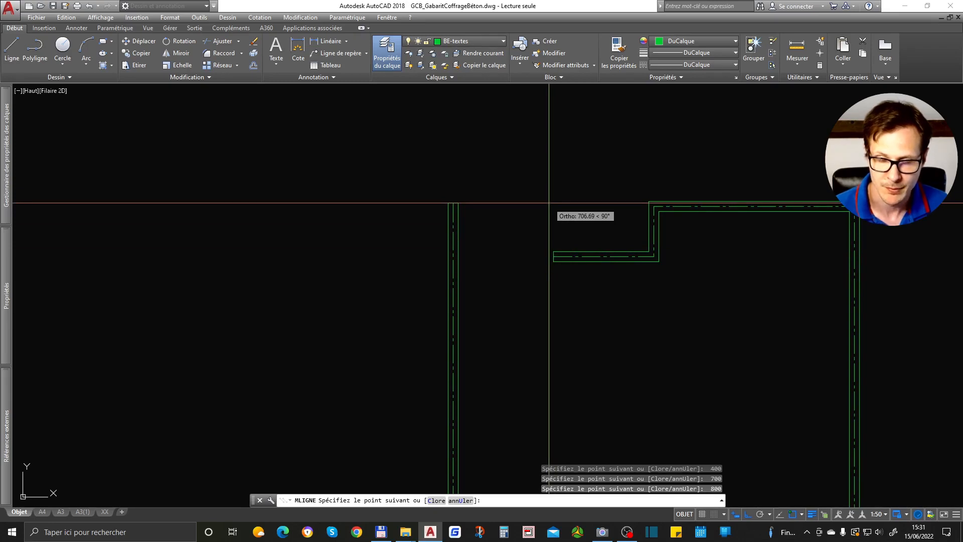
scroll(548, 202, down, 3)
scroll(546, 241, up, 3)
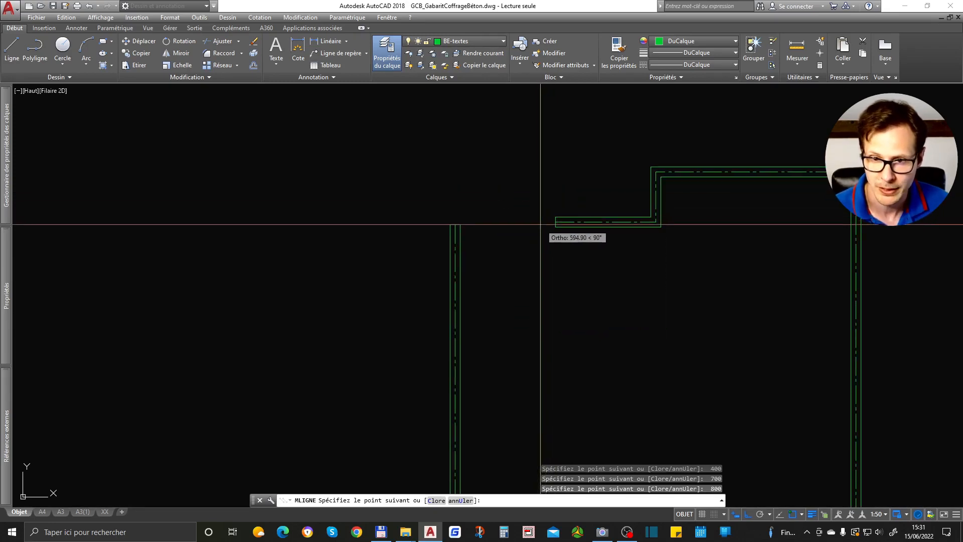
scroll(543, 225, up, 4)
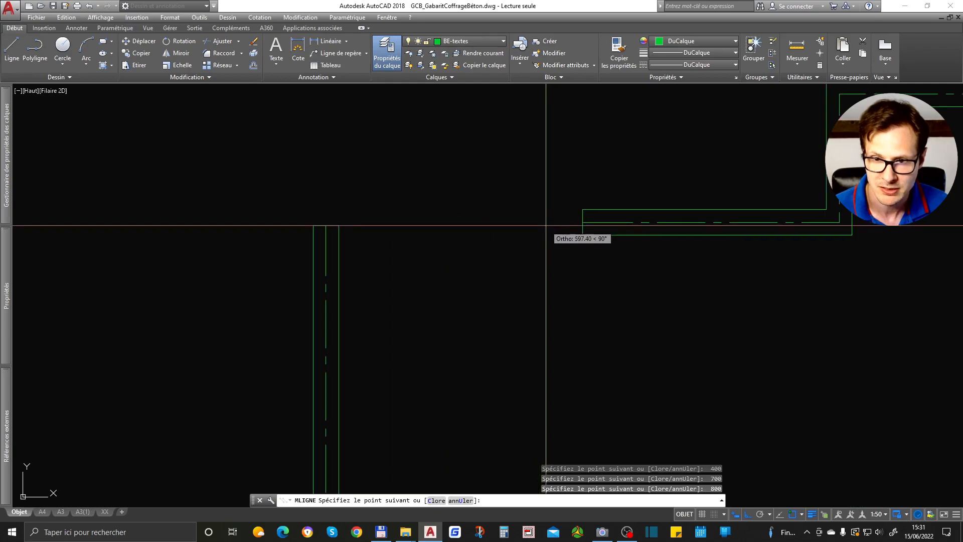
text(600)
key(Return)
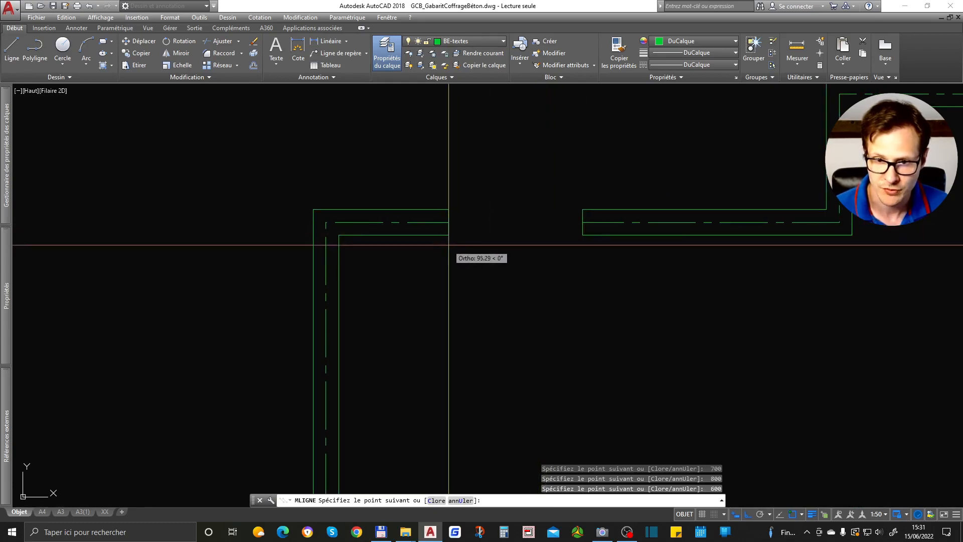
text(100)
key(Return)
scroll(466, 242, down, 4)
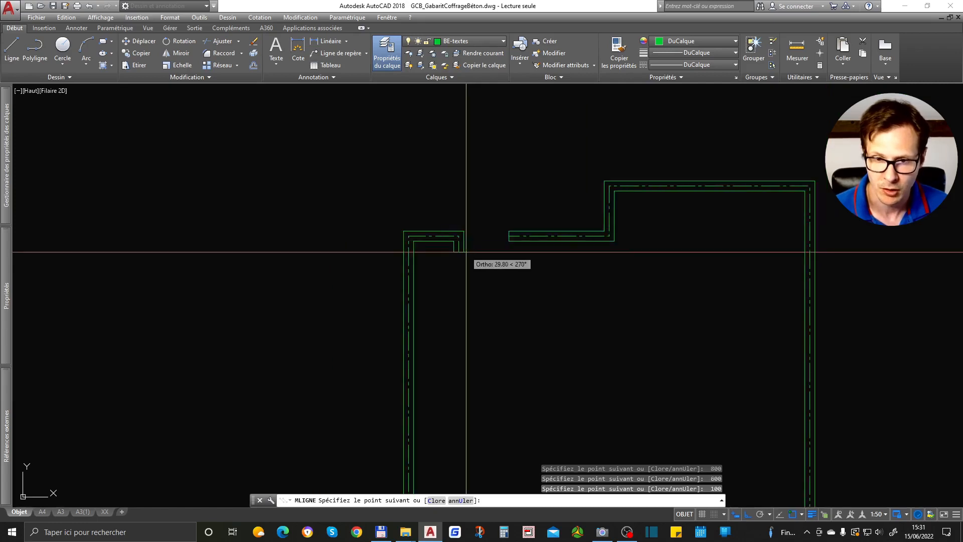
key(Return)
scroll(514, 241, up, 5)
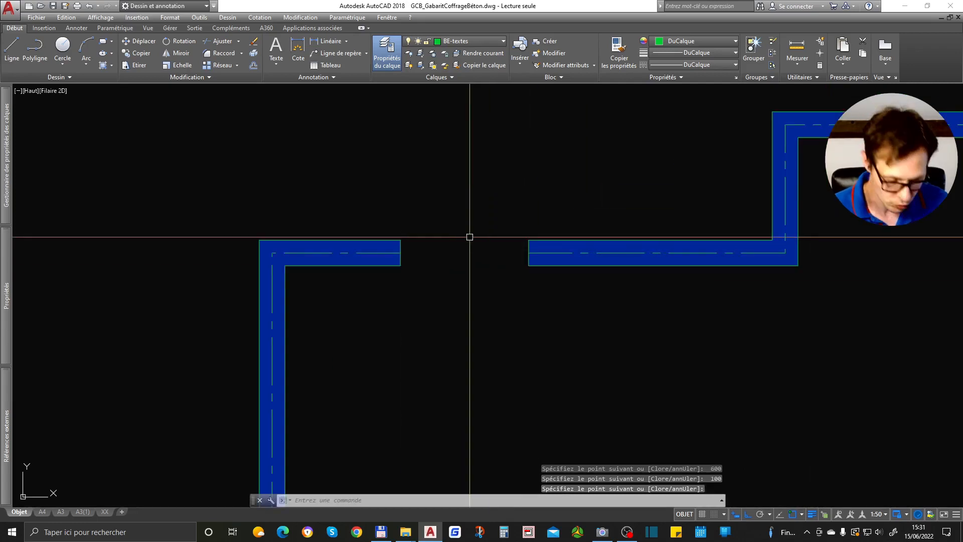
Step: Draw a rectangle across the opening between the two multiline ends and send it to the back of the draw order
text(rec)
key(Return)
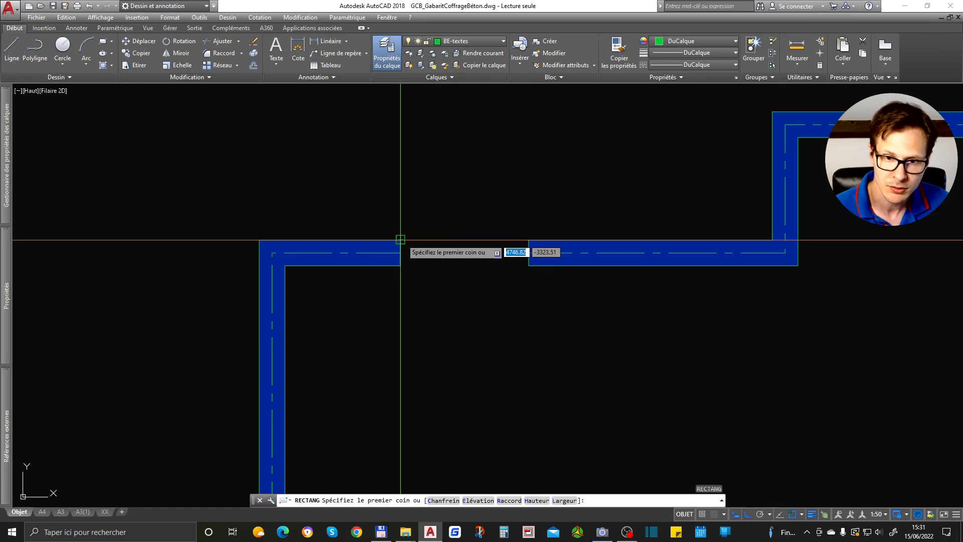
click(400, 240)
click(531, 267)
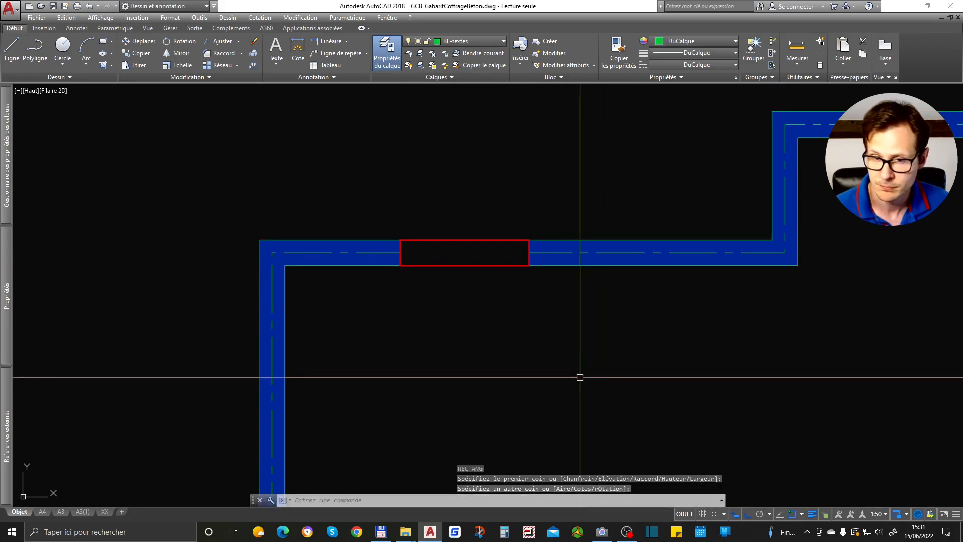
click(490, 224)
click(470, 311)
scroll(470, 311, down, 6)
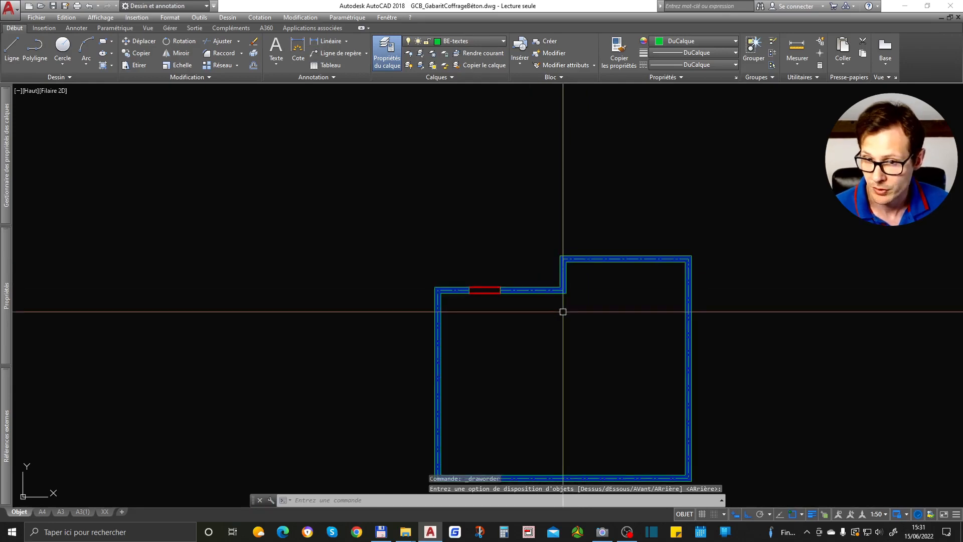
Step: Draw a vertical multiline partition inside the outline, stopping short of the upper and lower walls
middle_drag(562, 306, 548, 221)
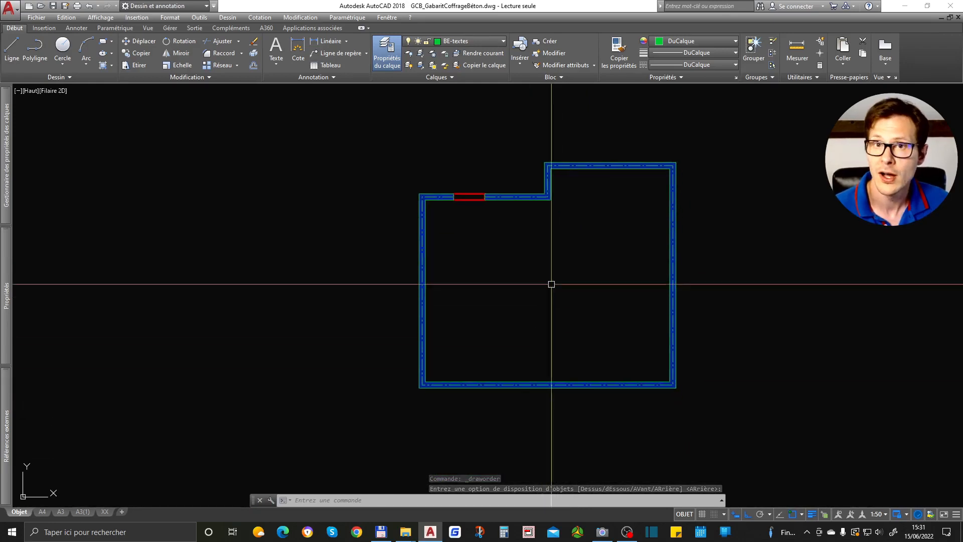
scroll(576, 257, up, 2)
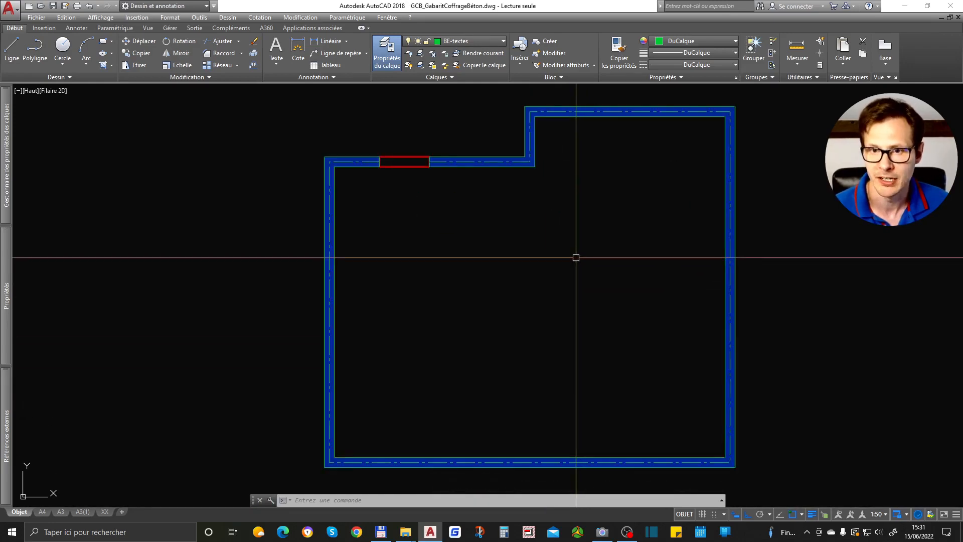
text(ml)
key(Return)
scroll(516, 165, up, 4)
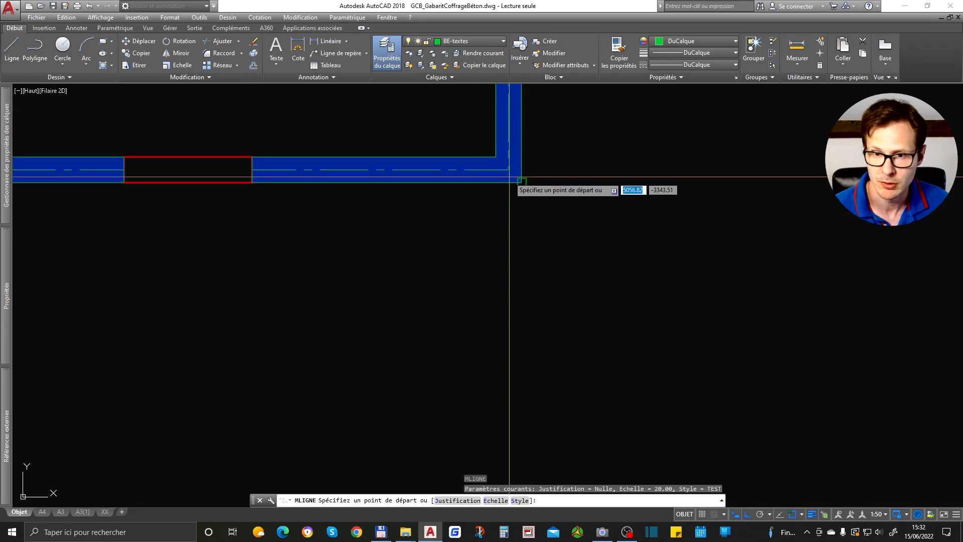
scroll(511, 195, up, 2)
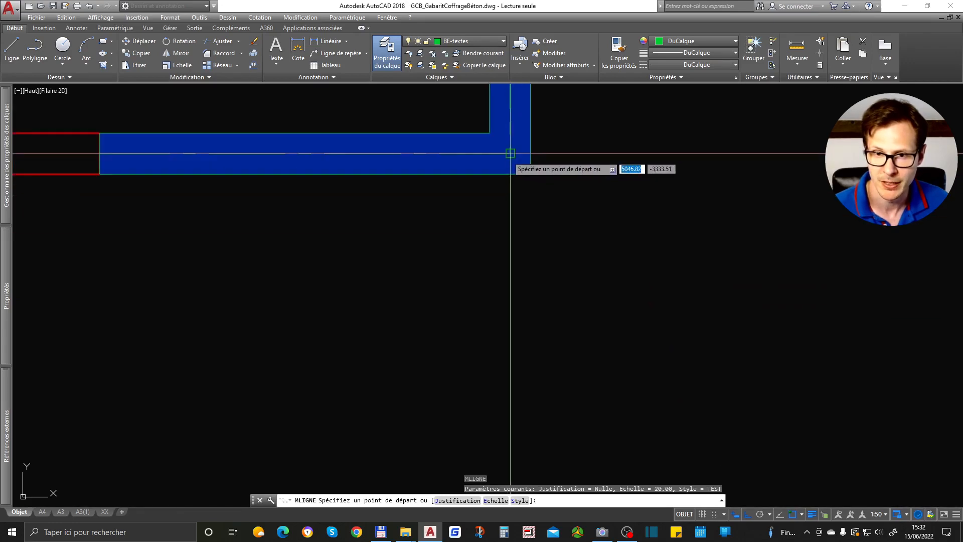
scroll(502, 263, down, 2)
click(492, 205)
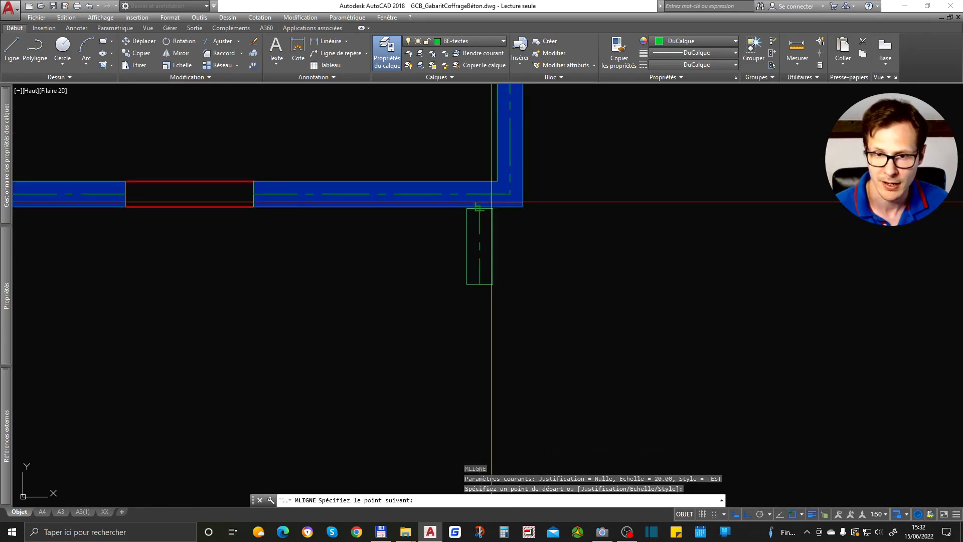
scroll(490, 286, down, 3)
click(490, 295)
key(Return)
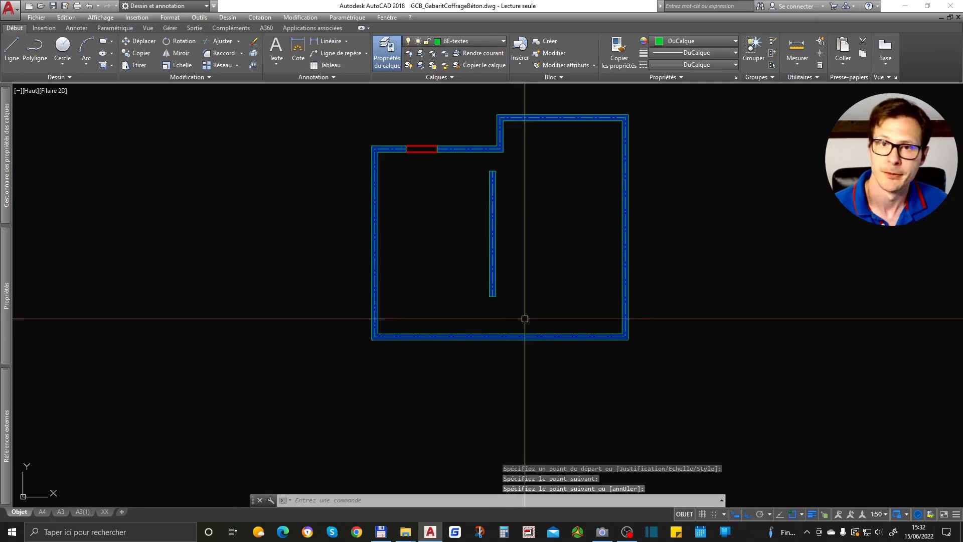
Step: Draw a short horizontal multiline partition between the vertical partition and the outline's right wall, touching neither
middle_drag(565, 226, 506, 264)
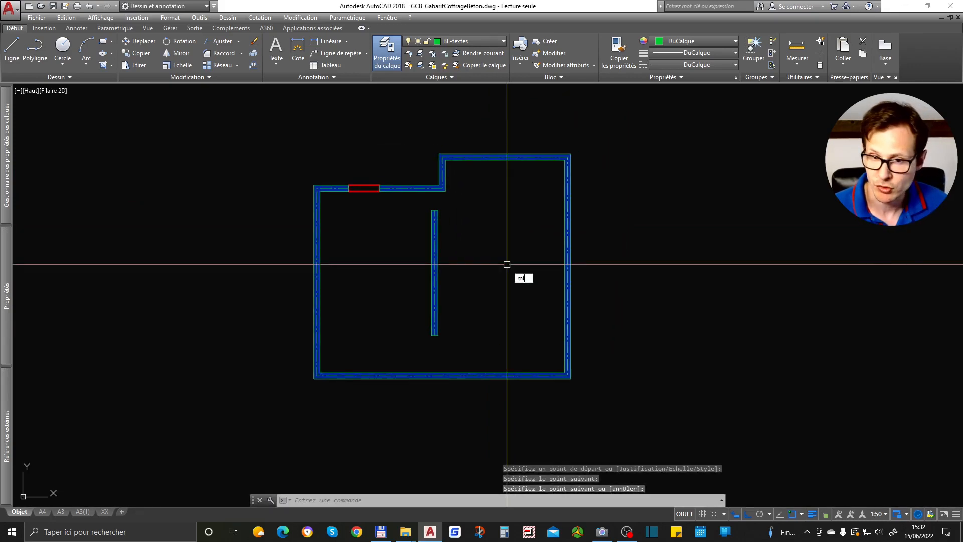
text(ml)
key(Return)
click(465, 273)
click(542, 272)
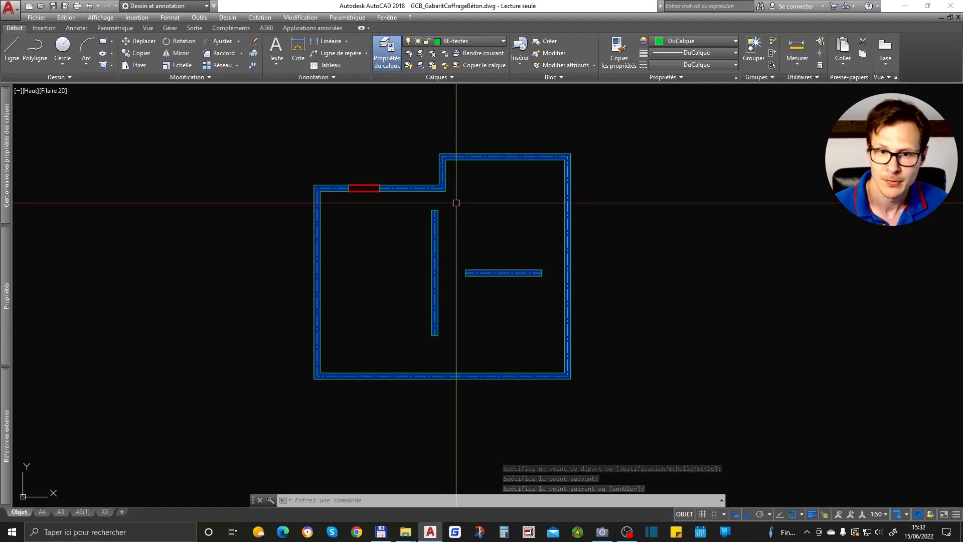
Step: Join the vertical partition's upper end to the upper wall with the T ouvert multiline editing tool
double_click(436, 222)
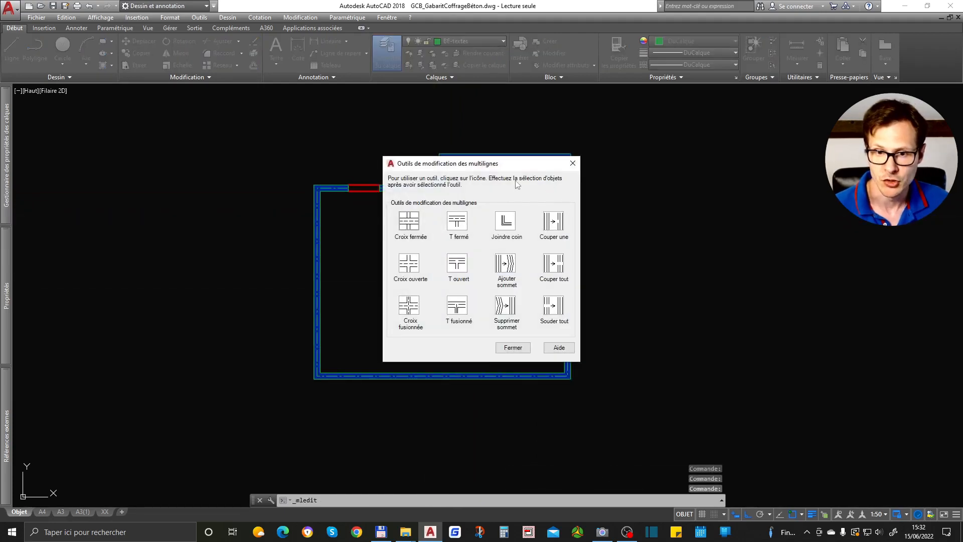
click(462, 272)
scroll(437, 210, up, 2)
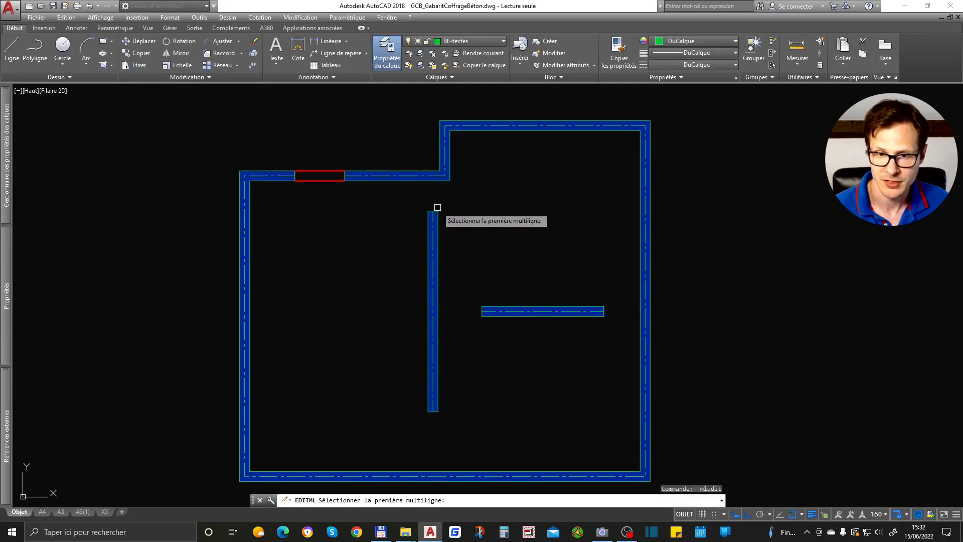
click(442, 179)
middle_drag(448, 432, 439, 327)
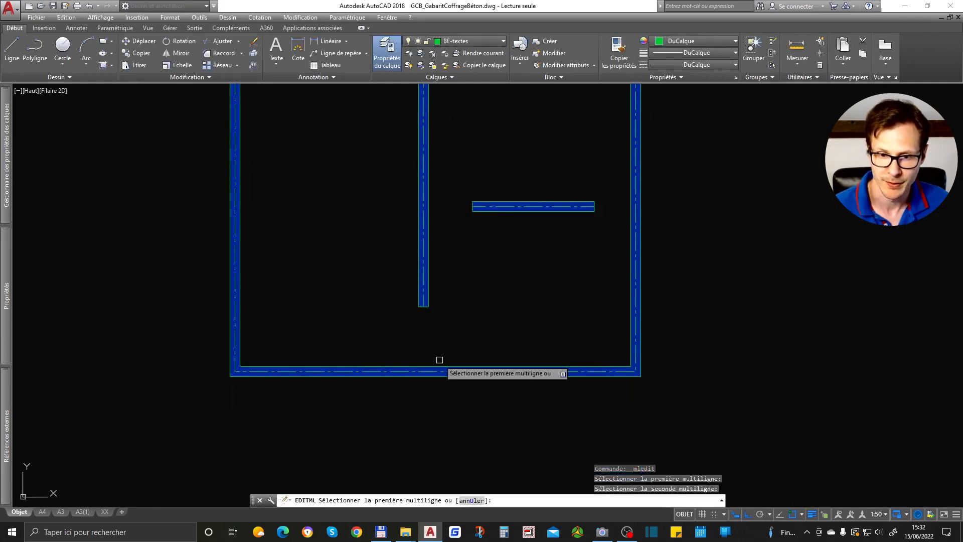
Step: Join the vertical partition's lower end to the bottom wall as an open T
click(439, 368)
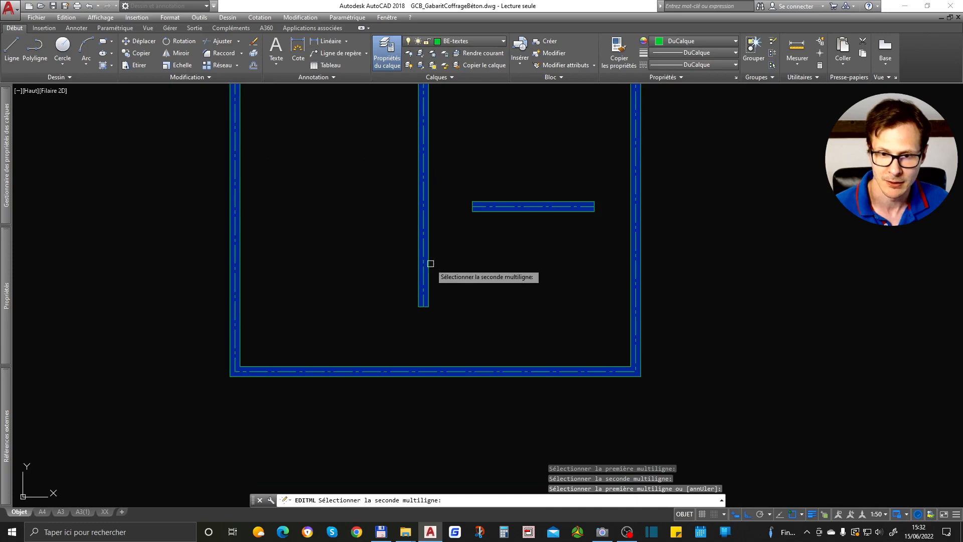
click(424, 302)
click(441, 372)
scroll(451, 382, down, 5)
scroll(451, 382, up, 6)
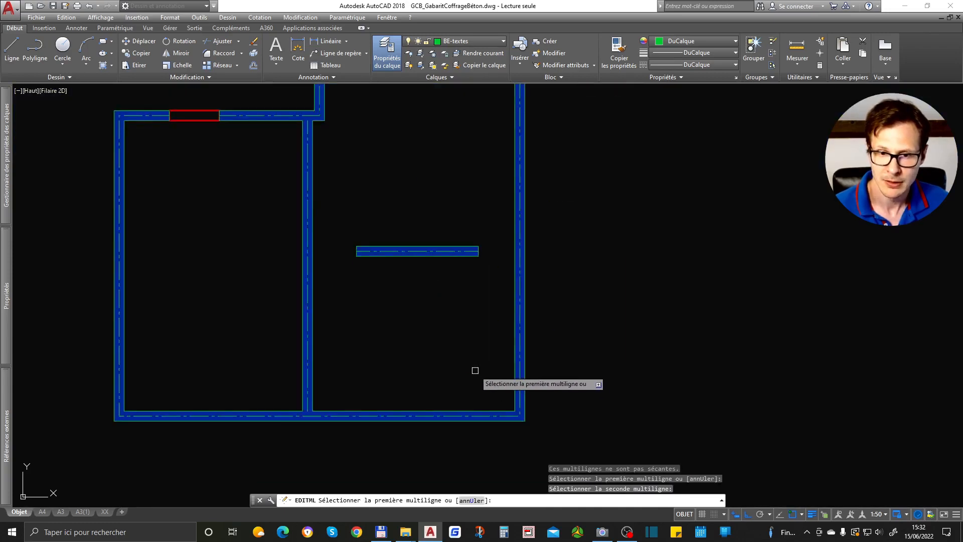
Step: Draw a short vertical multiline partition above the horizontal partition, leaving a gap between the two
key(Return)
scroll(353, 169, up, 6)
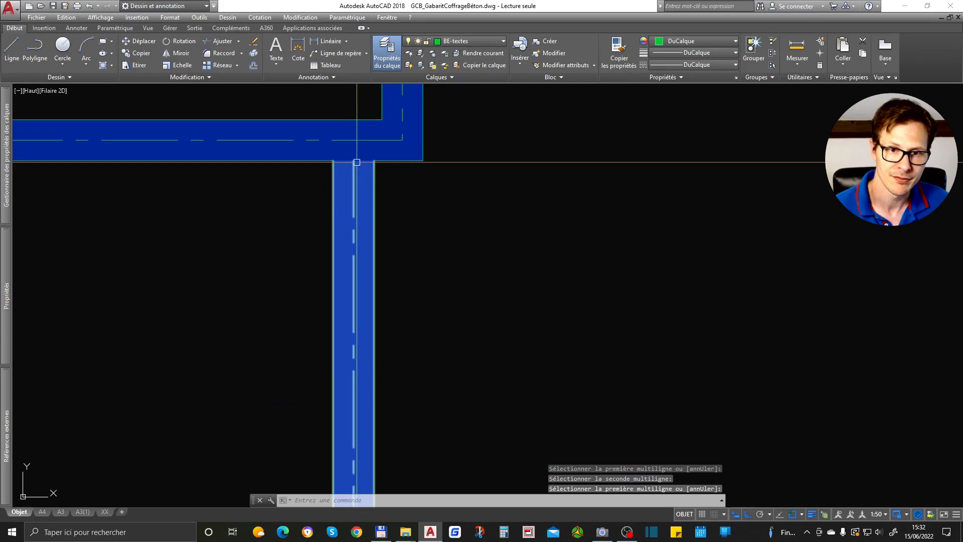
scroll(362, 165, down, 6)
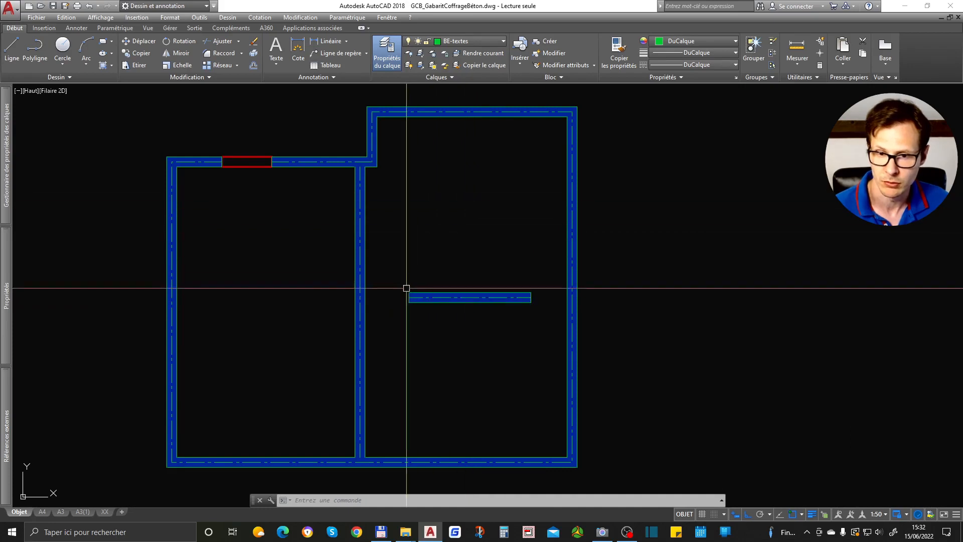
key(Return)
click(467, 214)
click(466, 268)
key(Return)
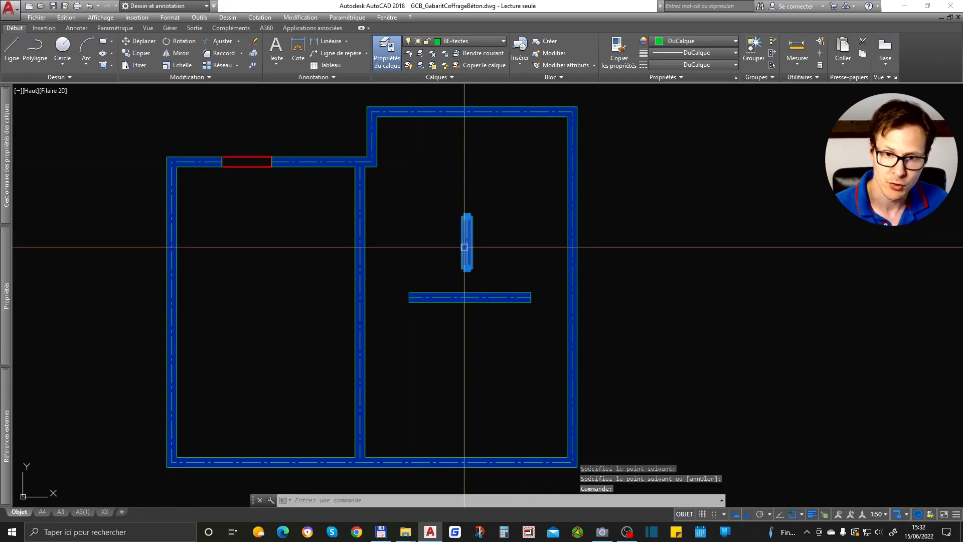
Step: Join the short vertical partition to the horizontal partition as an L-shaped corner with the Joindre coin multiline editing tool
double_click(464, 247)
click(506, 221)
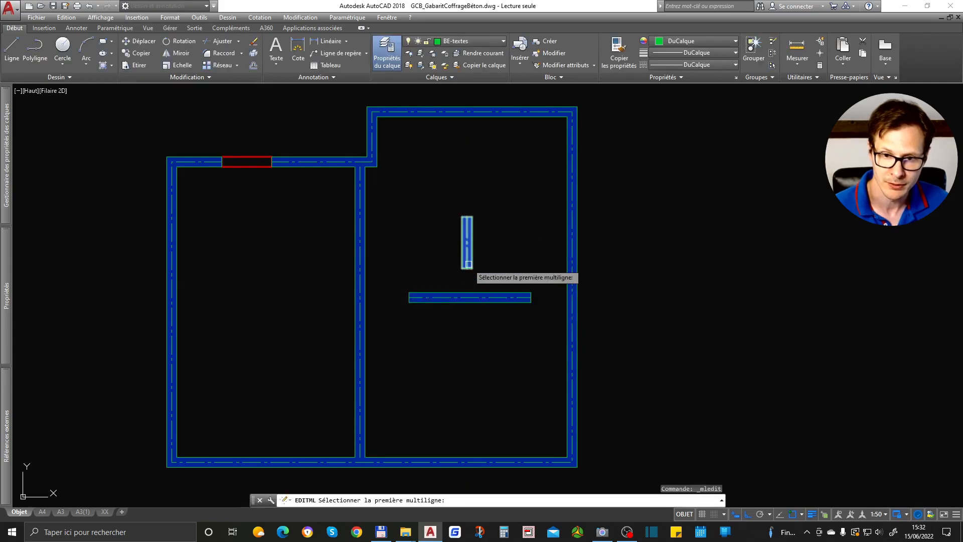
click(498, 296)
key(Return)
double_click(529, 299)
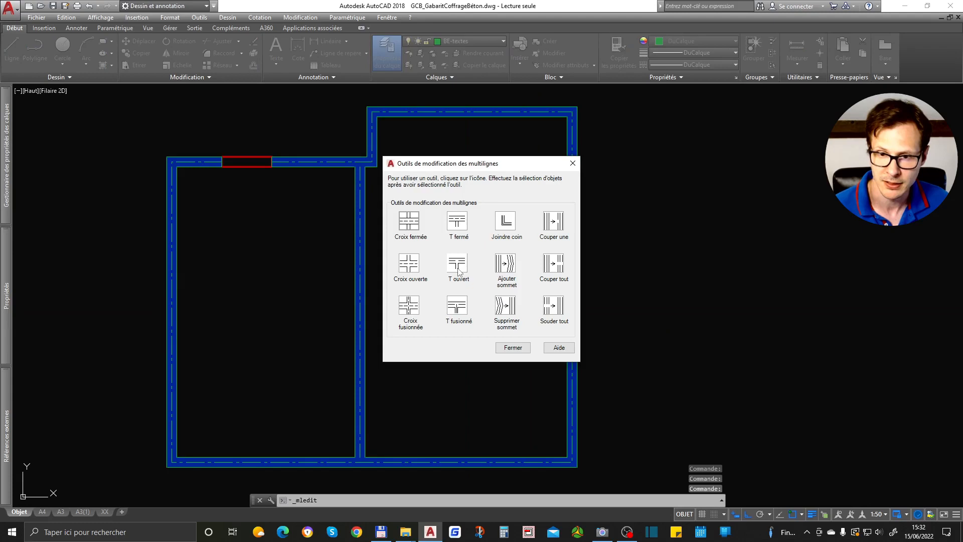
click(458, 272)
key(Escape)
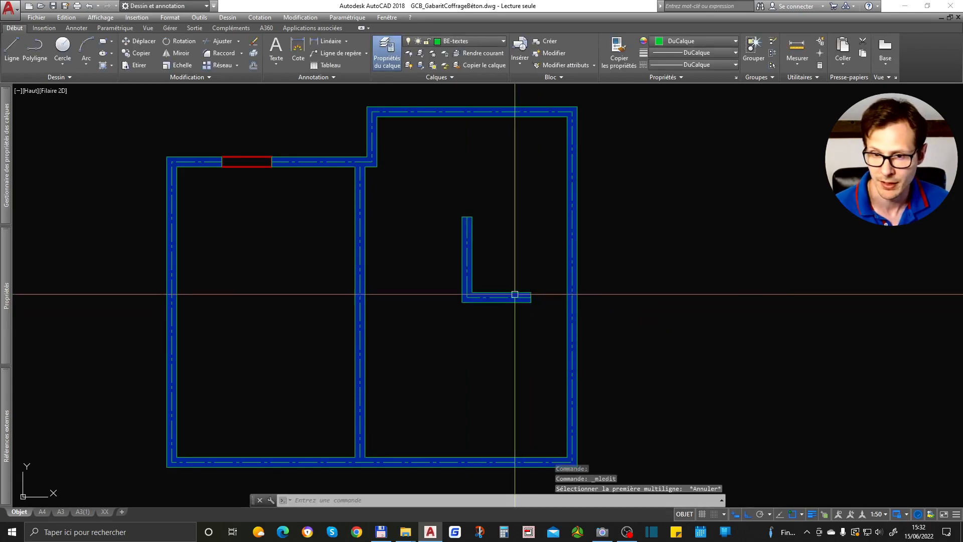
Step: Join the horizontal partition's free end to the outline's right wall with the T fermé multiline editing tool
double_click(514, 294)
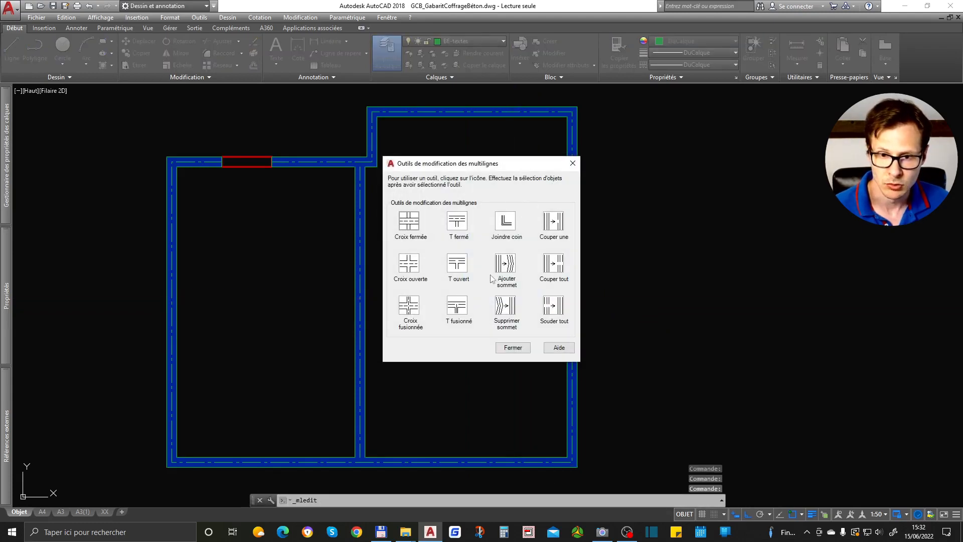
click(457, 222)
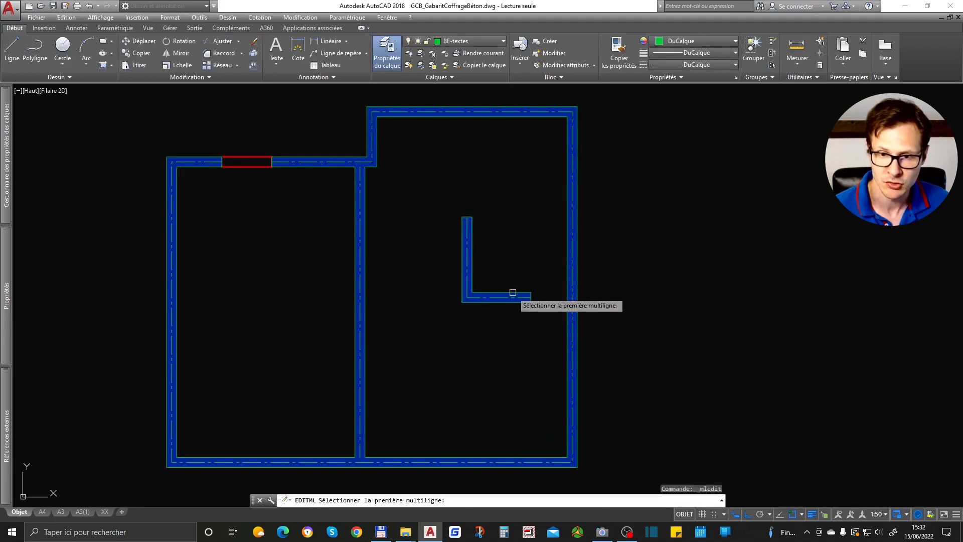
click(566, 294)
Step: Examine the closed T joint at the right wall and compare it with the open T at the long partition's upper end
scroll(570, 301, up, 10)
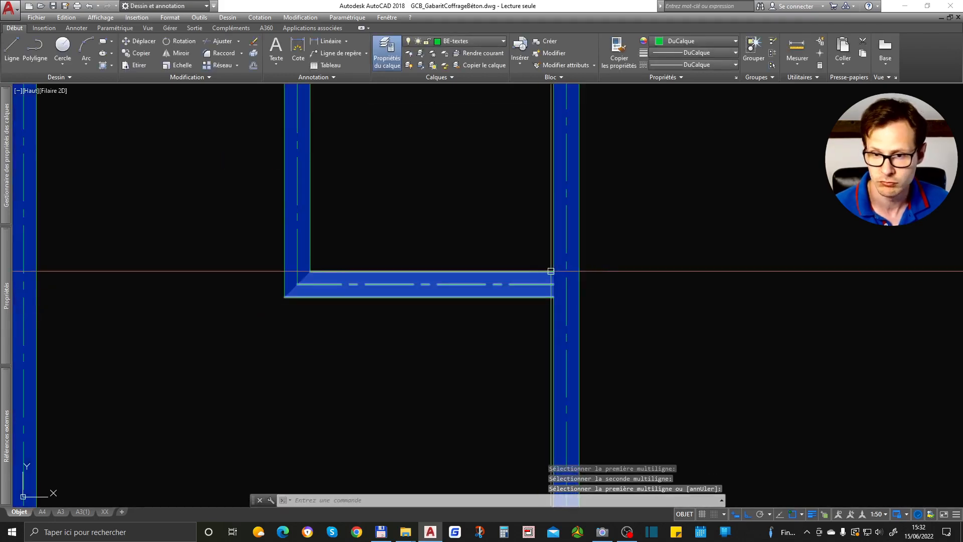
click(494, 132)
click(539, 316)
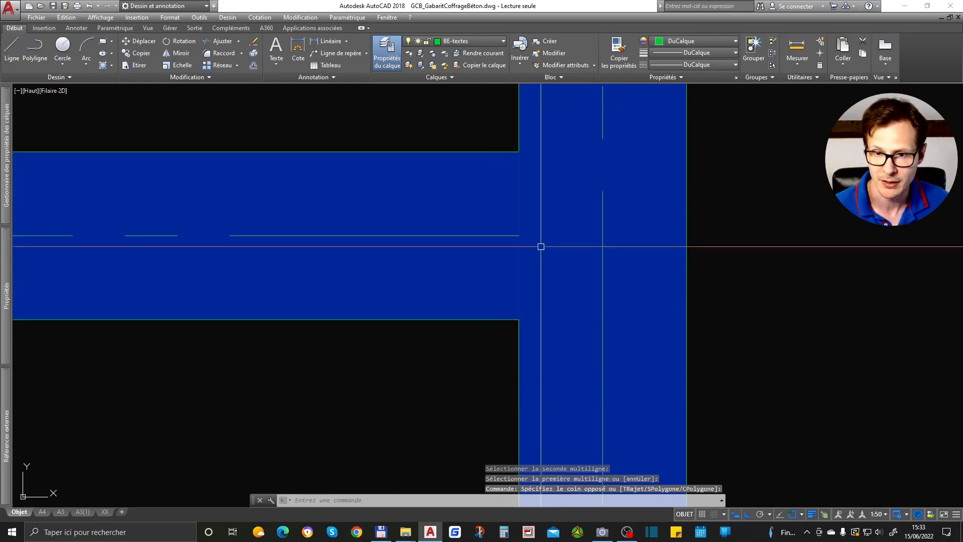
key(Escape)
scroll(536, 194, down, 5)
key(Escape)
key(Escape)
scroll(529, 193, down, 5)
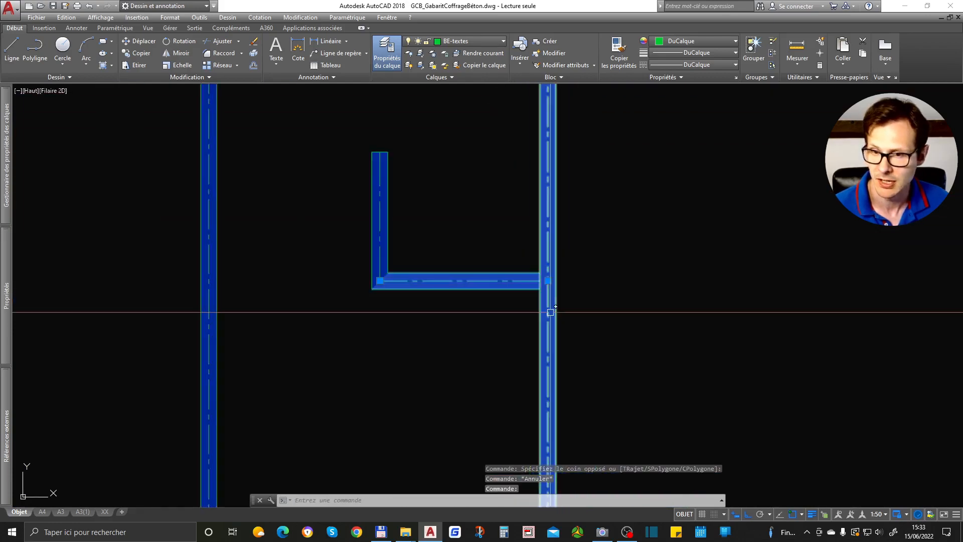
scroll(388, 266, up, 3)
scroll(252, 217, up, 5)
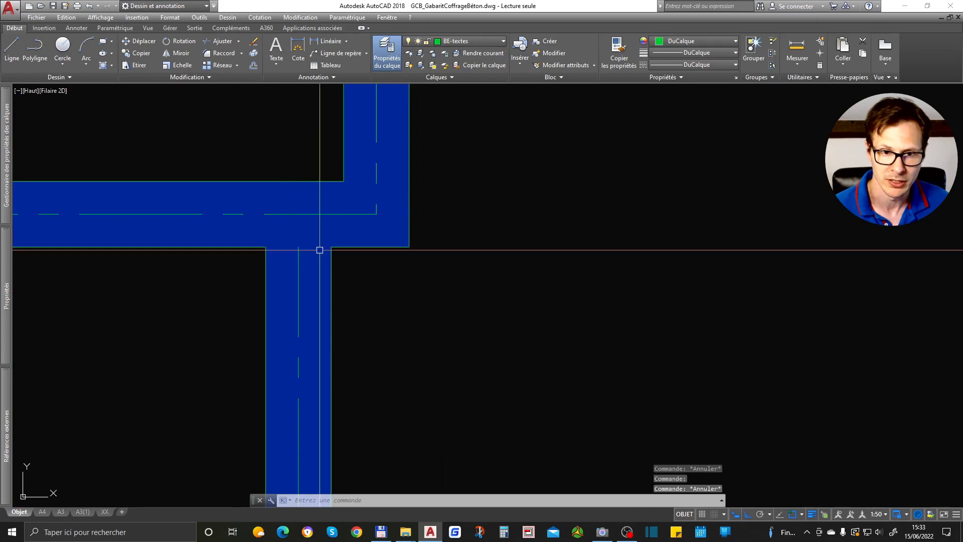
scroll(305, 222, down, 9)
scroll(427, 330, up, 2)
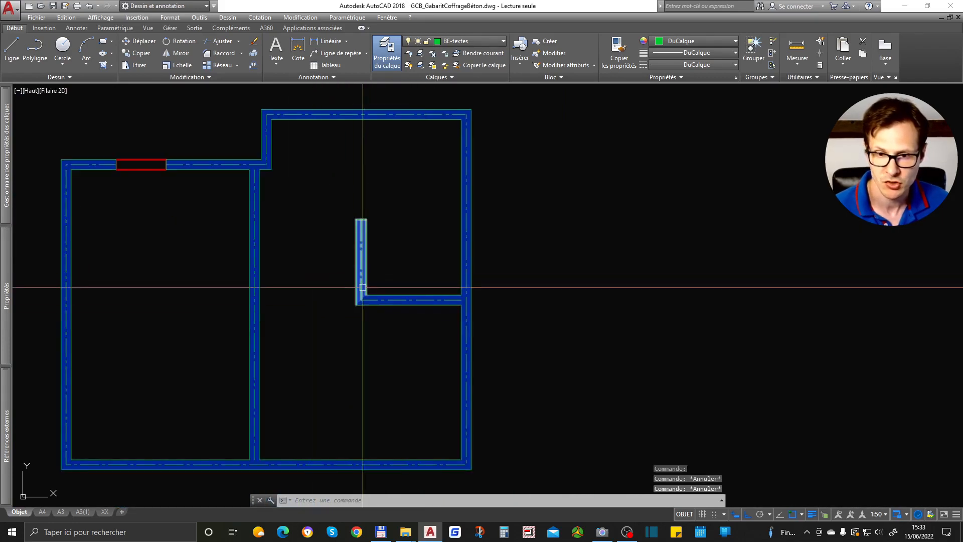
scroll(497, 286, down, 2)
scroll(413, 258, up, 4)
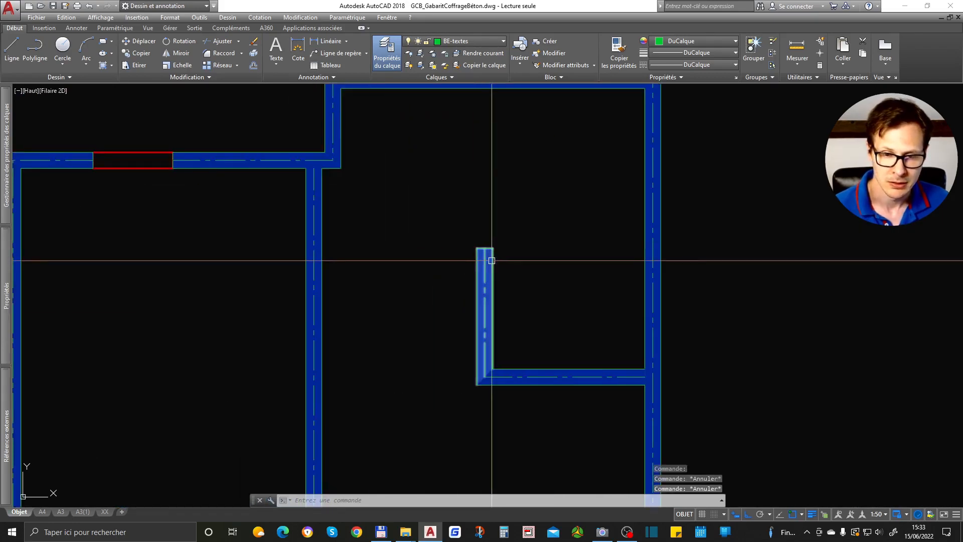
Step: Draw a horizontal beam line from the L-shaped partition's upper outer corner to the facing side of the long vertical partition
text(l)
key(Return)
click(478, 248)
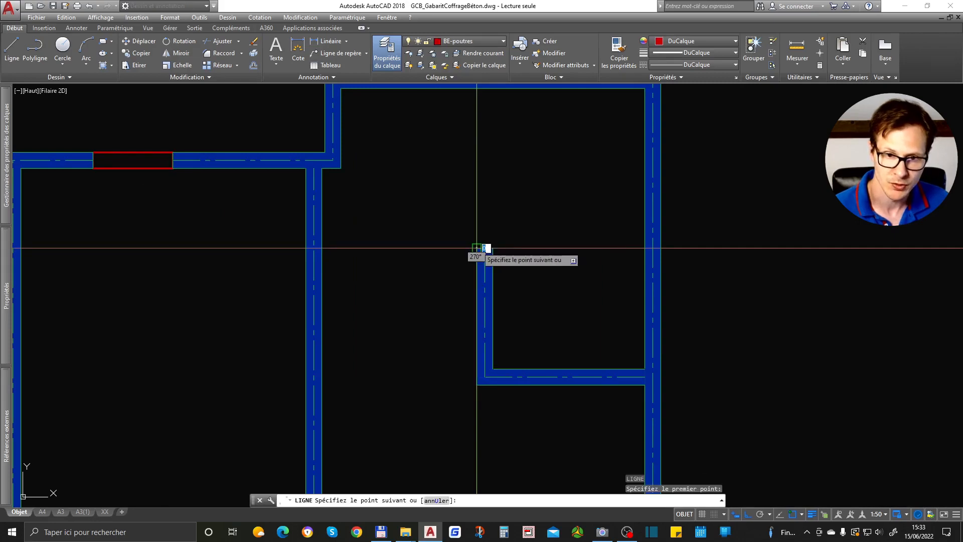
click(322, 249)
key(Return)
Step: Copy the beam line 20 downward to form the beam's second edge
click(415, 248)
text(c)
key(Return)
click(431, 298)
text(20)
key(Return)
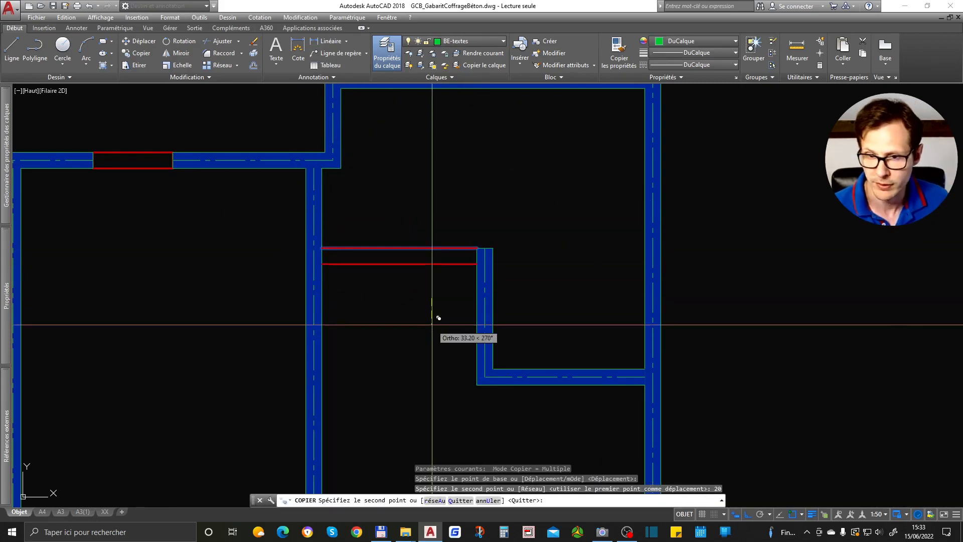
Step: Draw a beam rectangle 20 high from the L-shaped partition's lower outer corner to the long vertical partition
scroll(522, 312, down, 4)
scroll(514, 284, up, 2)
scroll(515, 284, up, 2)
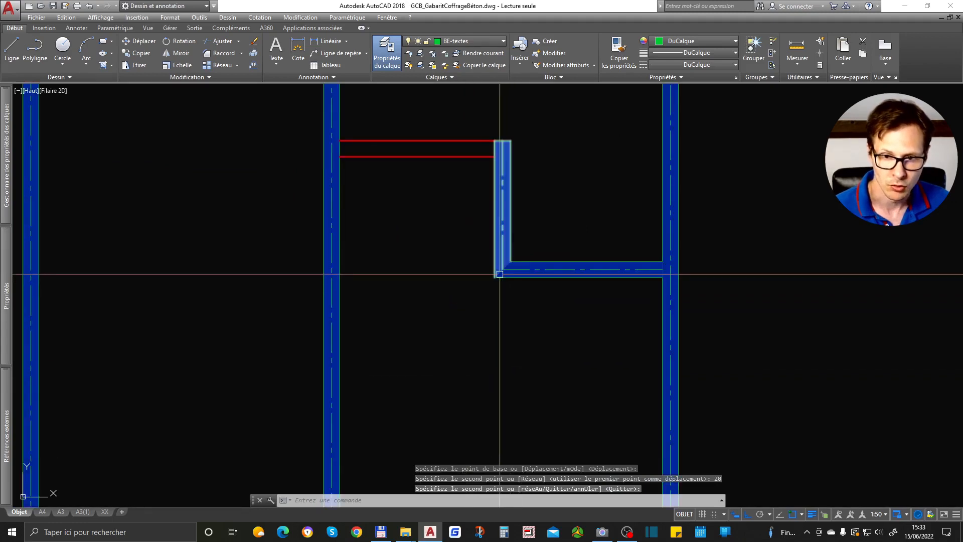
text(r)
key(Return)
click(495, 276)
click(340, 261)
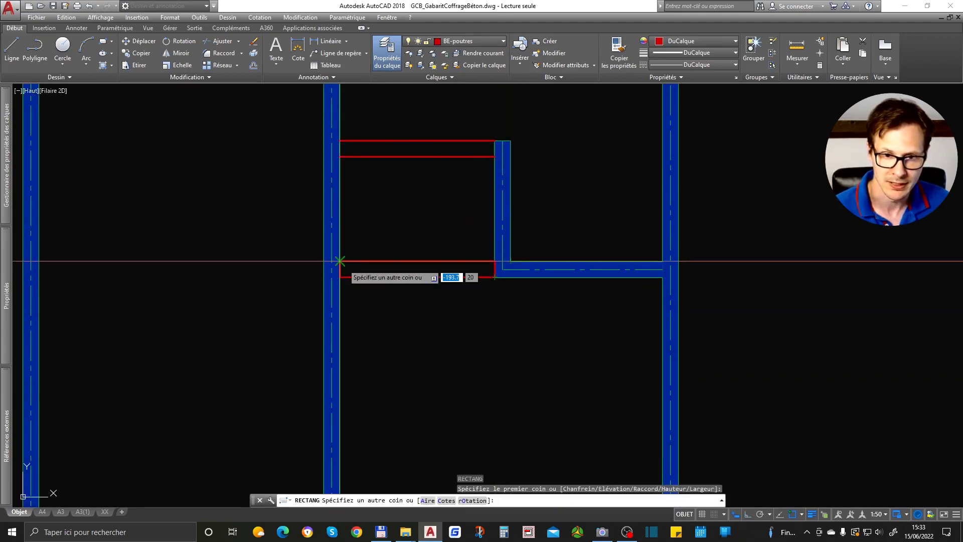
scroll(401, 278, down, 4)
scroll(376, 196, up, 2)
scroll(356, 260, down, 2)
mouse_move(254, 285)
middle_down()
mouse_move(494, 253)
mouse_move(415, 271)
middle_up()
click(379, 221)
double_click(379, 221)
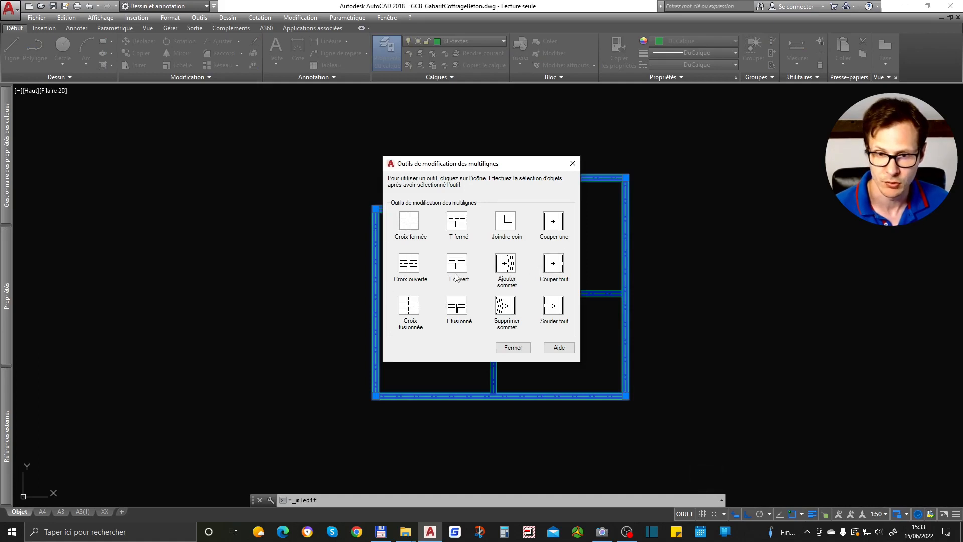
key(Escape)
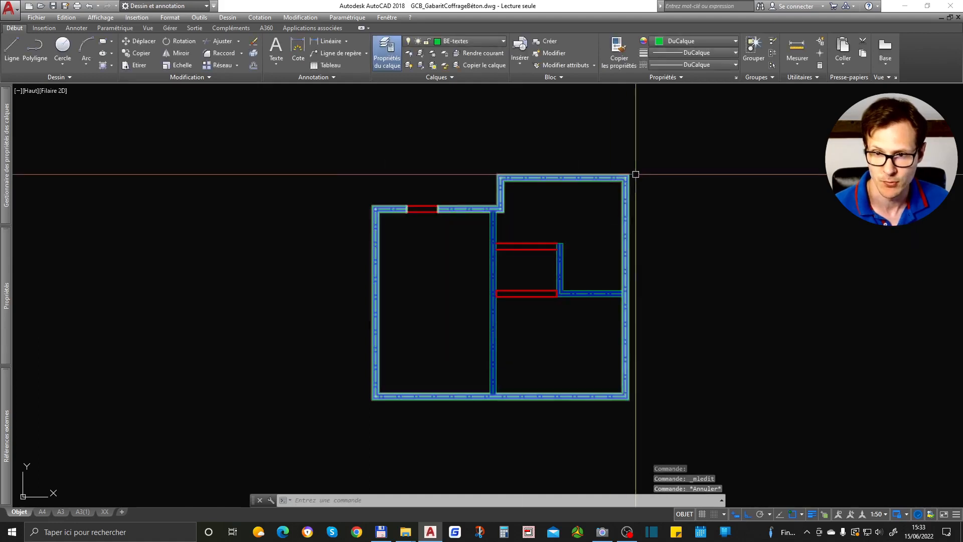
Step: Explode the wall outline and all partition multilines into separate lines
click(645, 167)
click(560, 333)
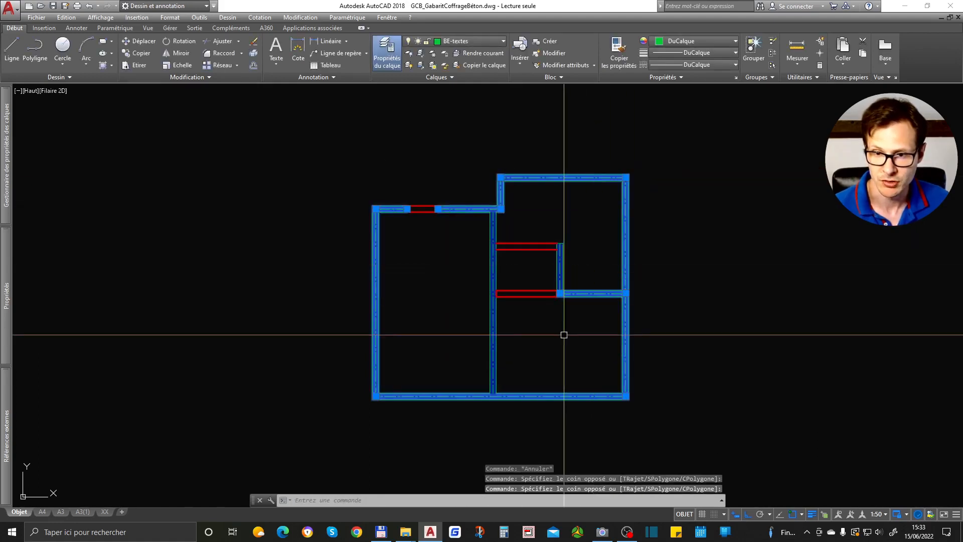
text(DE)
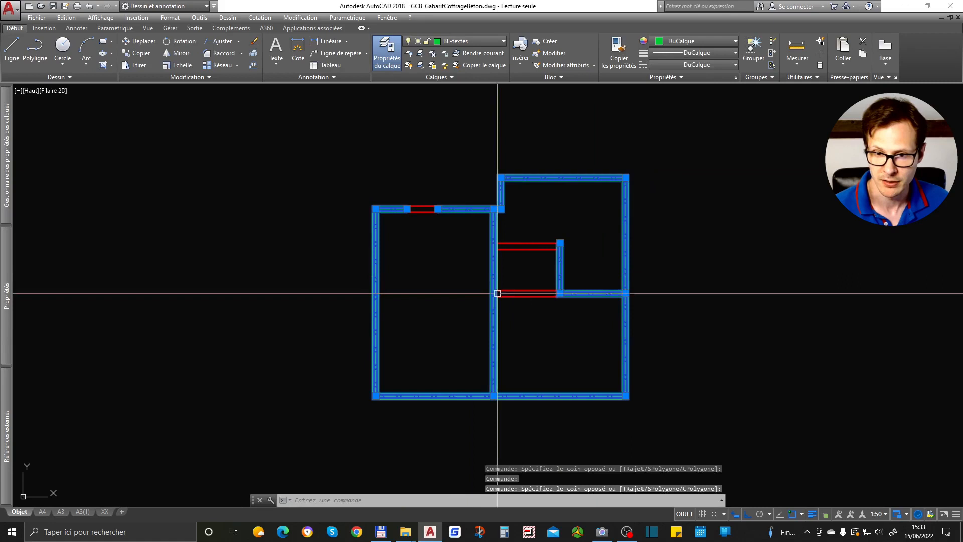
key(Return)
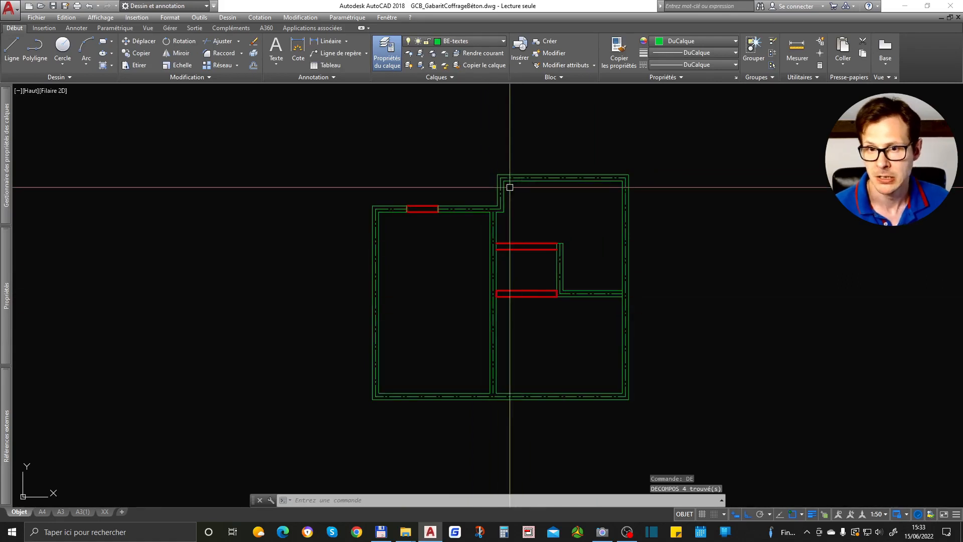
Step: Inspect the exploded walls, selecting the axis line of the short vertical wall at the outline's step
scroll(509, 189, up, 5)
click(482, 187)
click(470, 218)
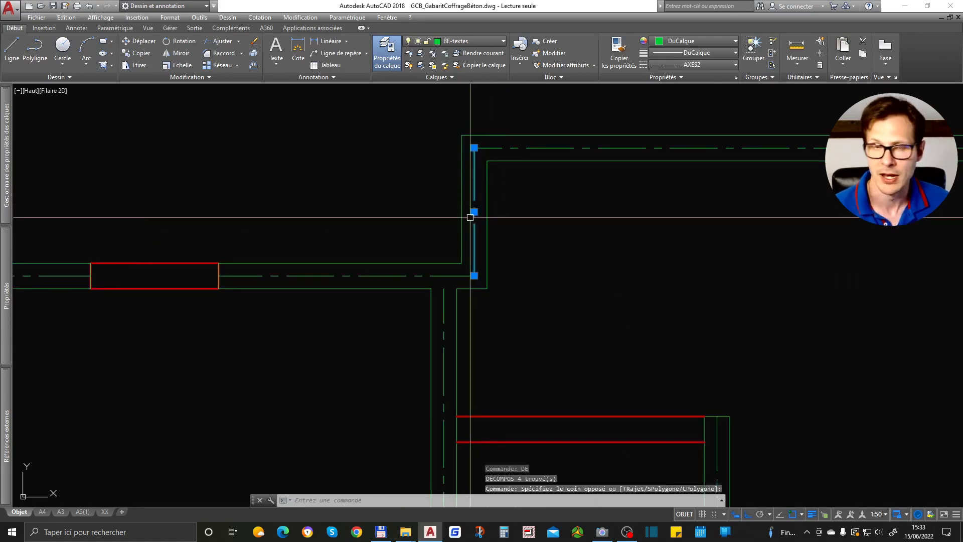
scroll(470, 217, down, 5)
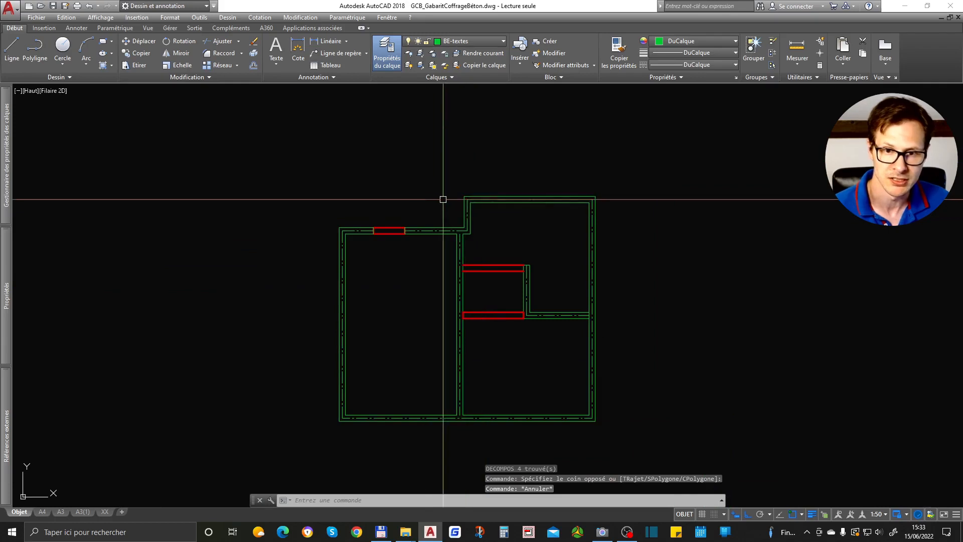
scroll(498, 210, up, 2)
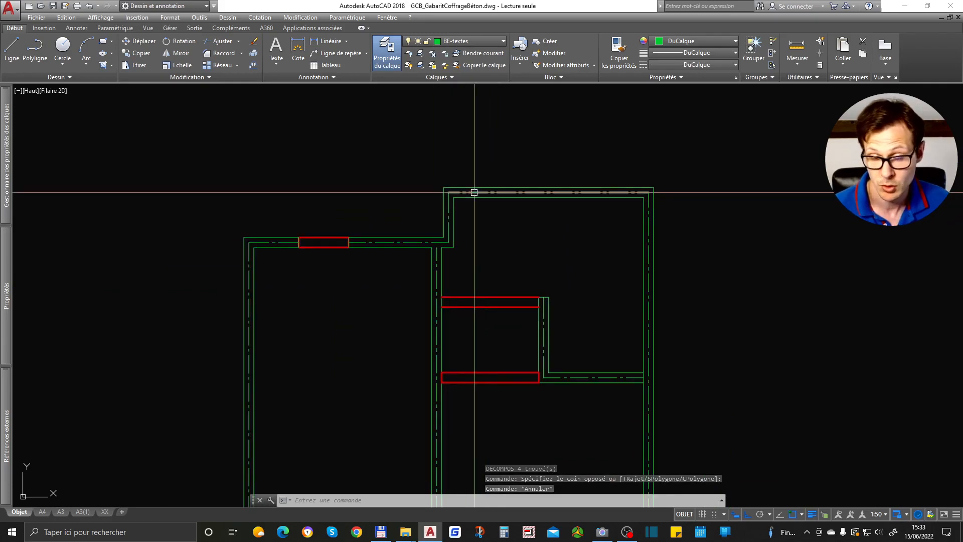
scroll(456, 206, down, 2)
Step: Extend the long vertical partition's axis line up to the upper wall's axis, and select it
scroll(456, 206, up, 3)
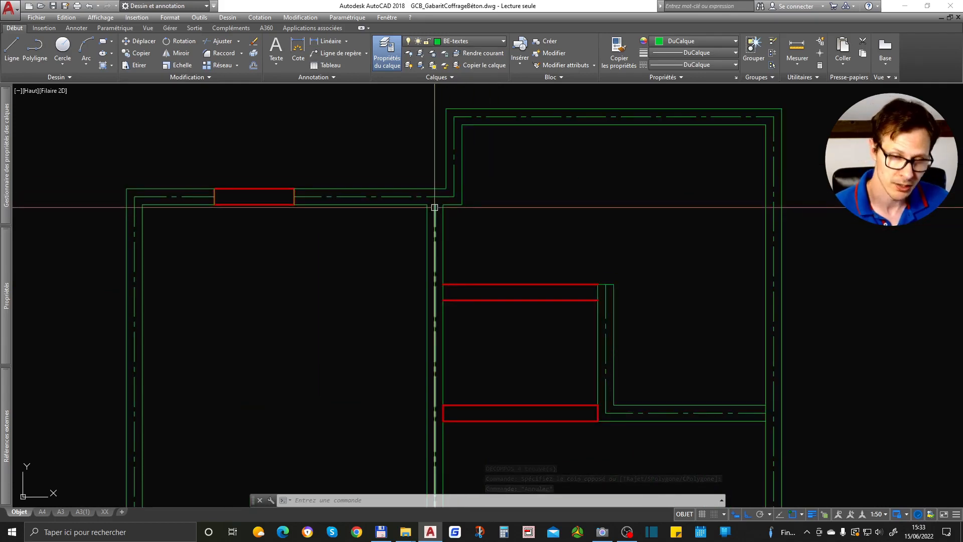
scroll(464, 190, up, 3)
text(pr)
key(Return)
key(Return)
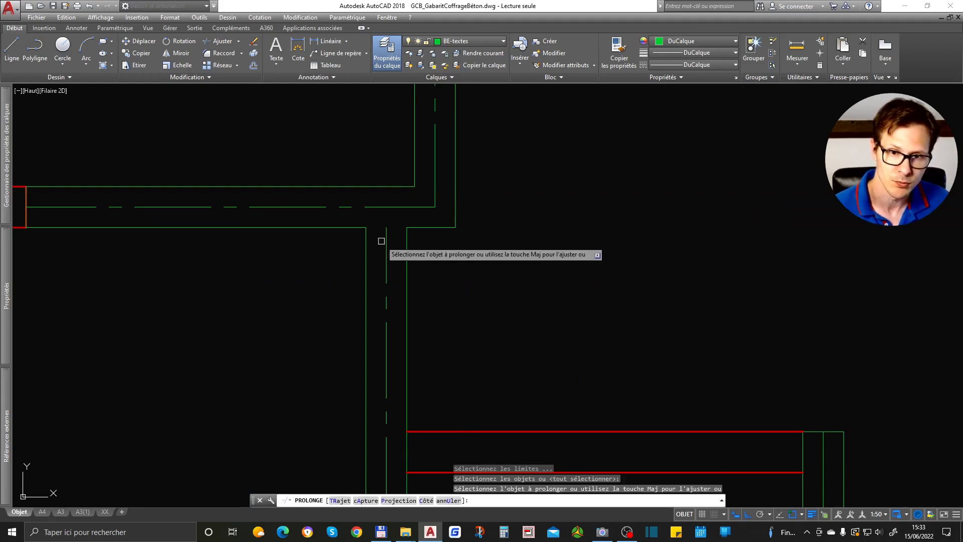
click(386, 247)
key(Return)
click(387, 241)
scroll(437, 208, down, 5)
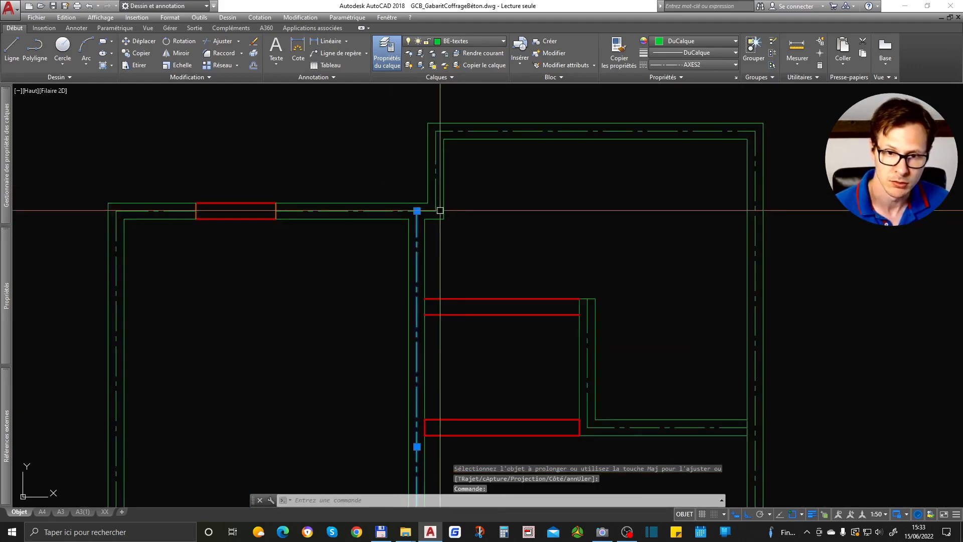
Step: Isolate the layer of the selected axis line, and restore the hidden layers
click(420, 53)
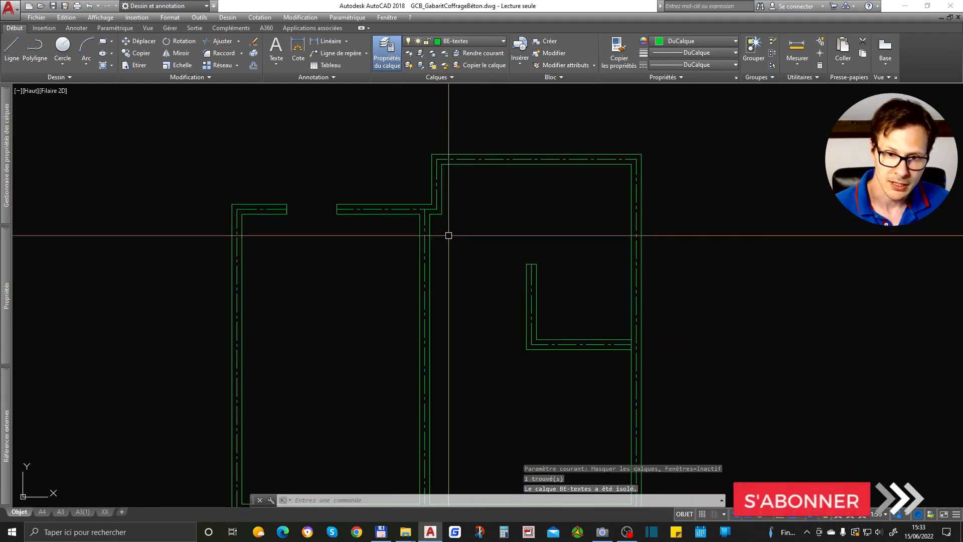
key(Escape)
scroll(436, 225, up, 4)
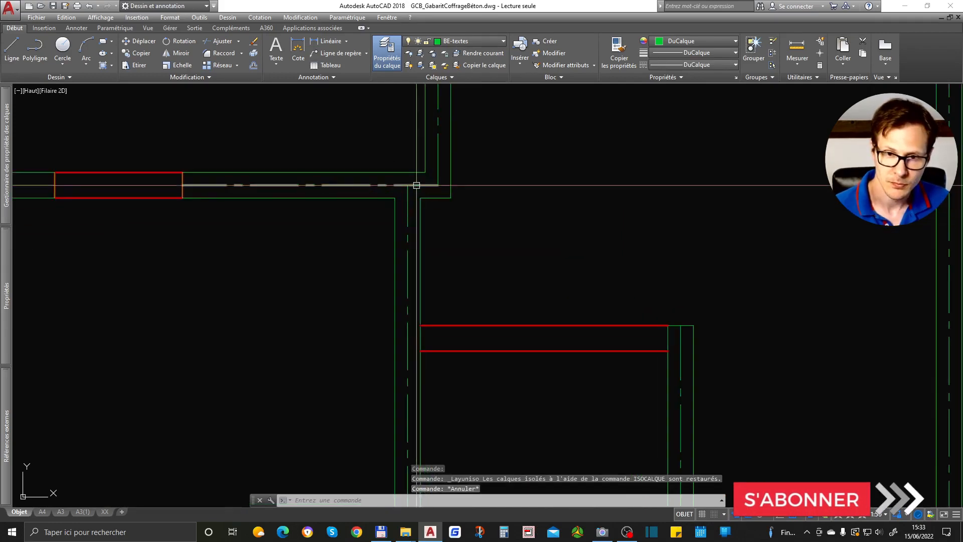
Step: Examine the right wall's inner face line and the horizontal partition's axis end at their closed T joint
scroll(392, 201, down, 5)
scroll(529, 291, up, 5)
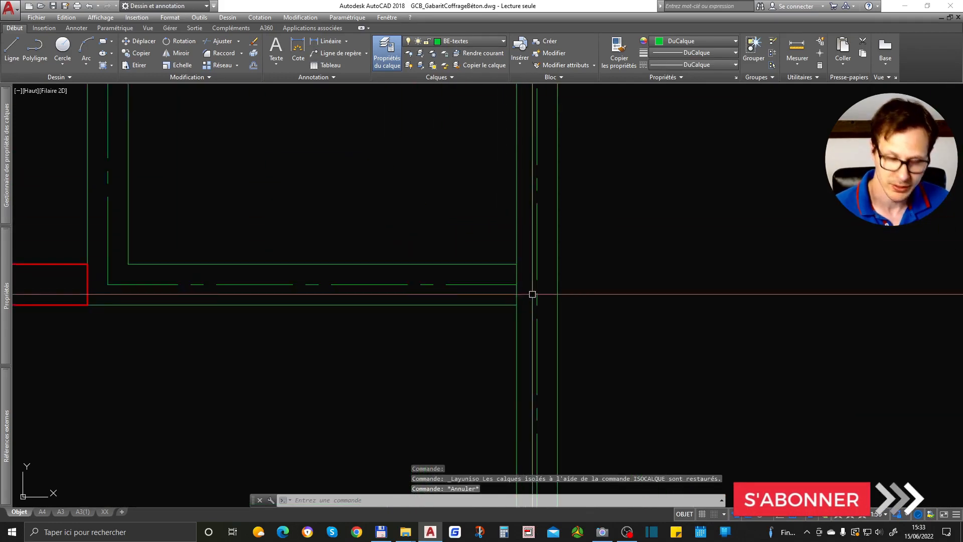
scroll(542, 298, down, 5)
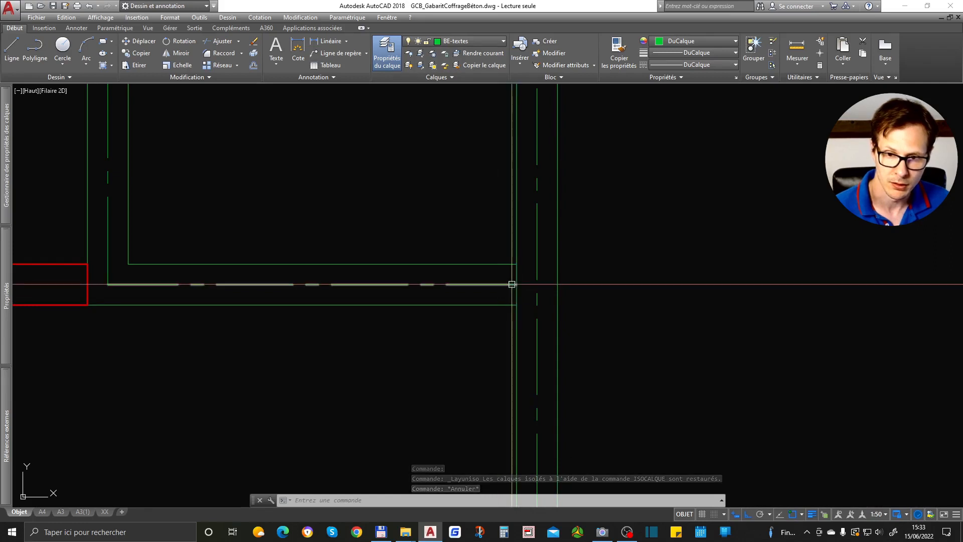
scroll(586, 284, up, 3)
click(633, 263)
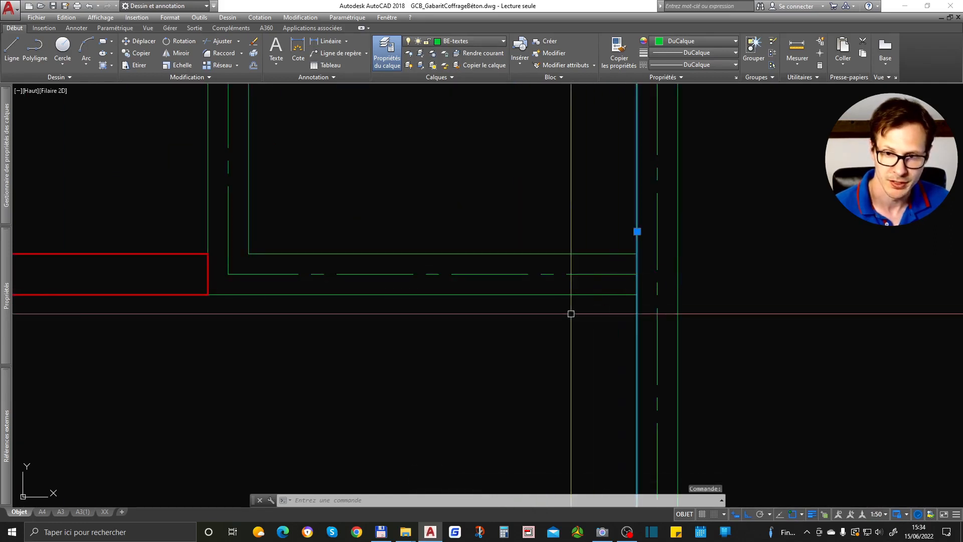
scroll(597, 308, down, 3)
key(Escape)
Step: Stretch the upper-left corner of the outer walls outward to the left, making the left wall slanted
middle_drag(387, 374, 384, 271)
scroll(391, 327, down, 5)
scroll(279, 239, up, 4)
text(et)
key(Return)
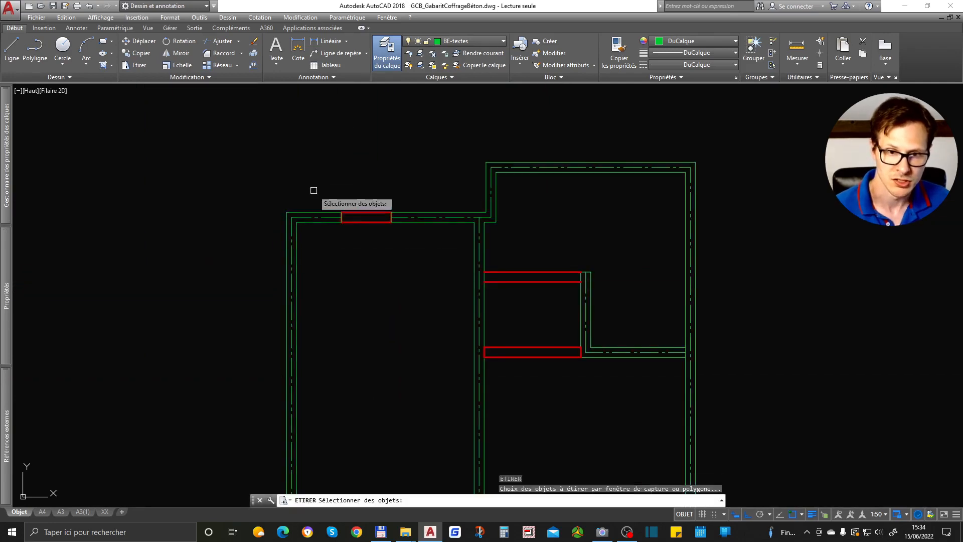
click(329, 180)
click(278, 262)
key(Return)
click(421, 288)
click(378, 290)
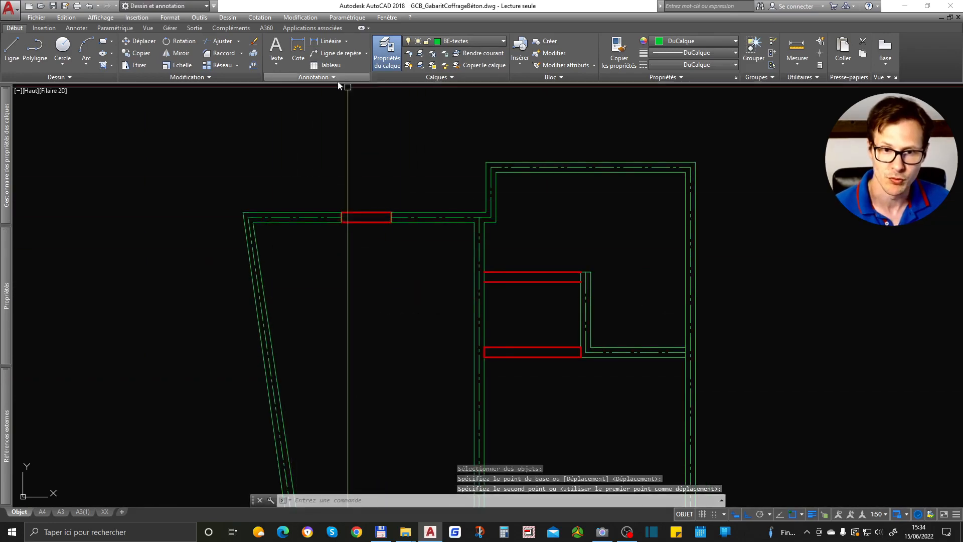
Step: Stretch the beam opening in the upper-left wall to the right, moving the beam along the wall
scroll(412, 206, down, 3)
scroll(402, 204, up, 5)
key(Return)
click(412, 189)
click(300, 268)
key(Return)
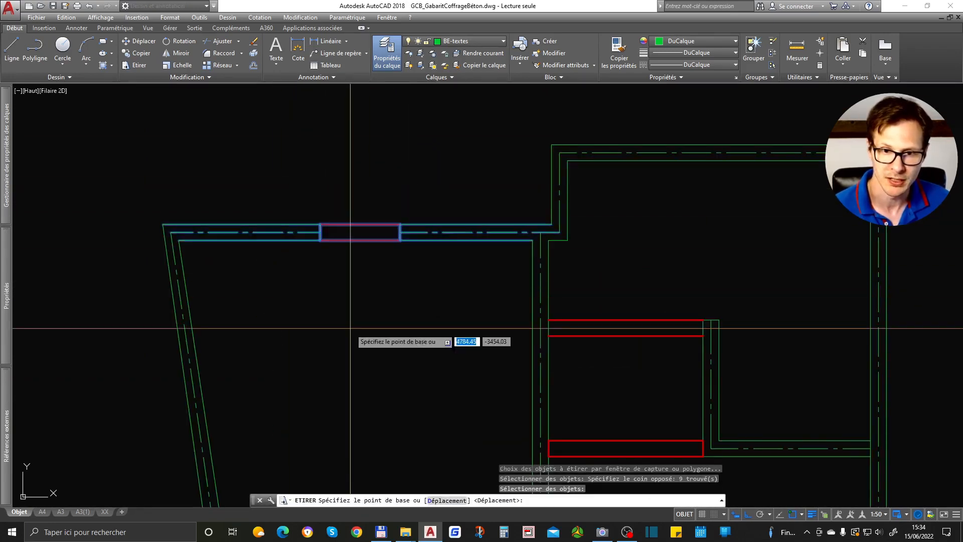
click(351, 329)
click(393, 341)
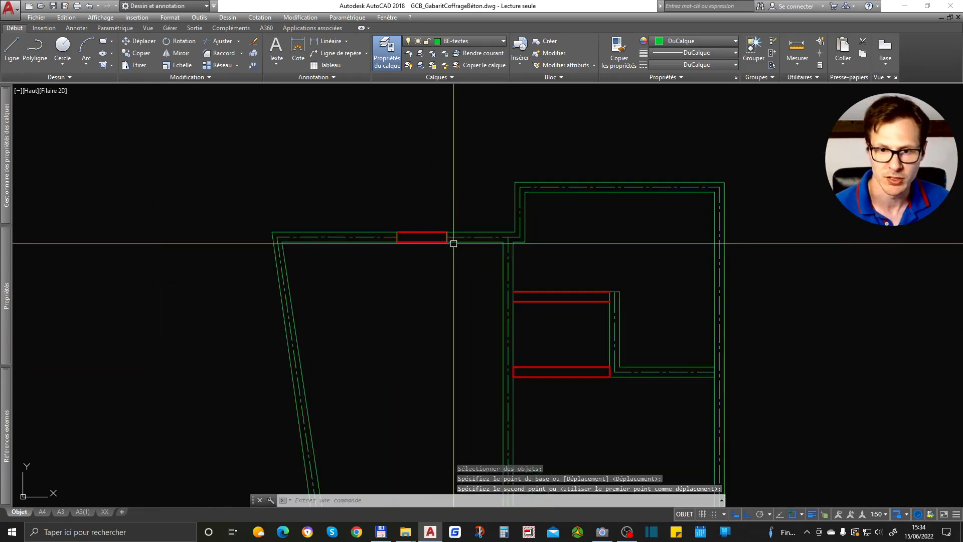
Step: Examine the stretched plan, including the beam in the upper wall, the partition joints and the slanted left wall
scroll(534, 246, up, 4)
scroll(463, 200, down, 4)
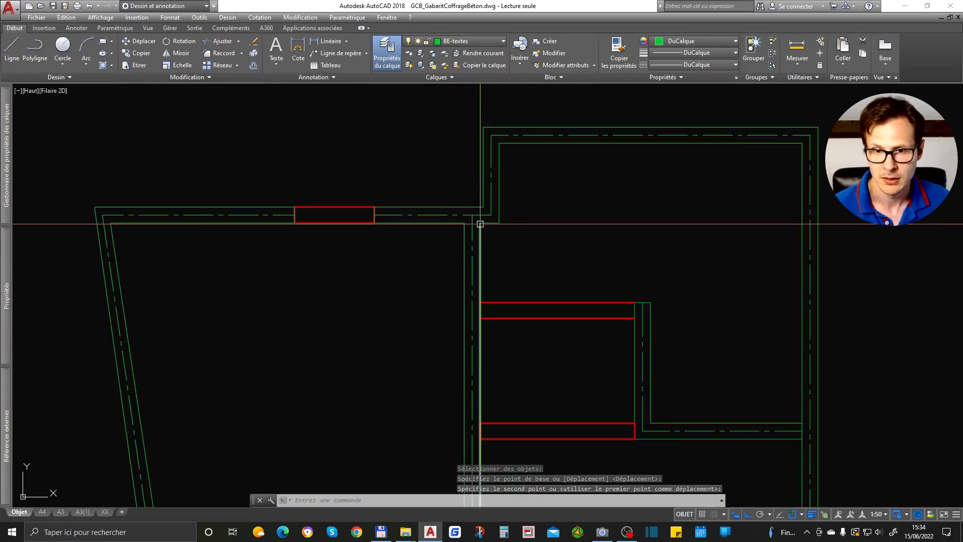
scroll(610, 313, up, 4)
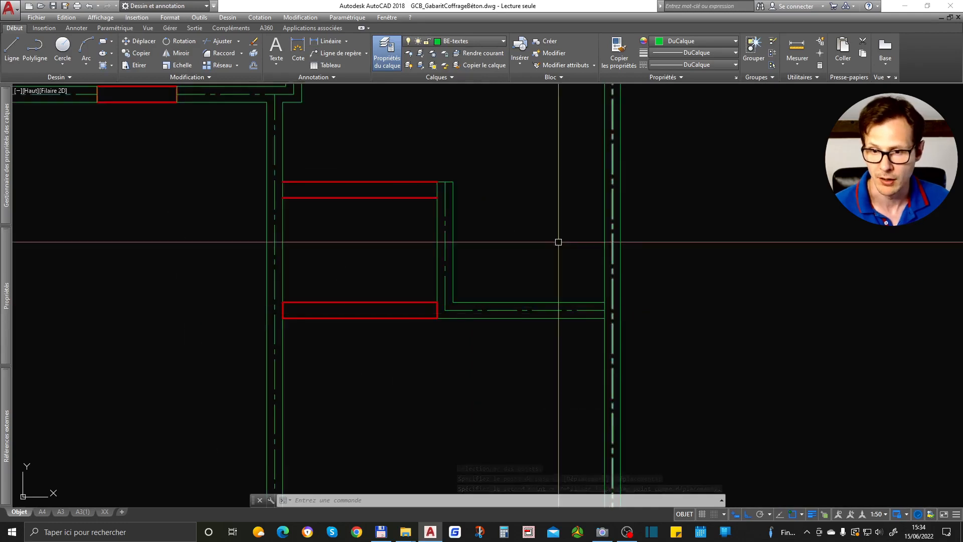
scroll(536, 337, down, 2)
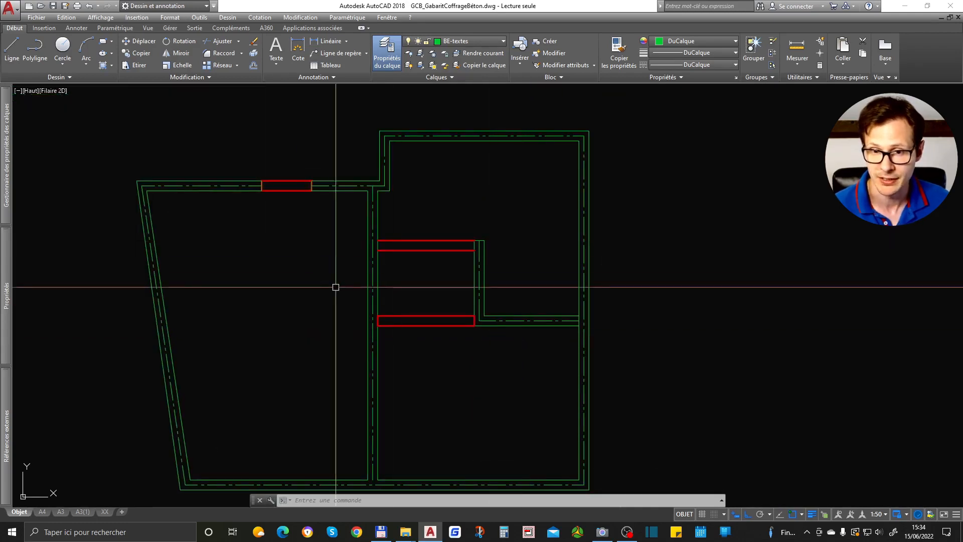
scroll(249, 267, down, 4)
mouse_move(408, 294)
middle_down()
mouse_move(375, 288)
mouse_move(501, 275)
middle_up()
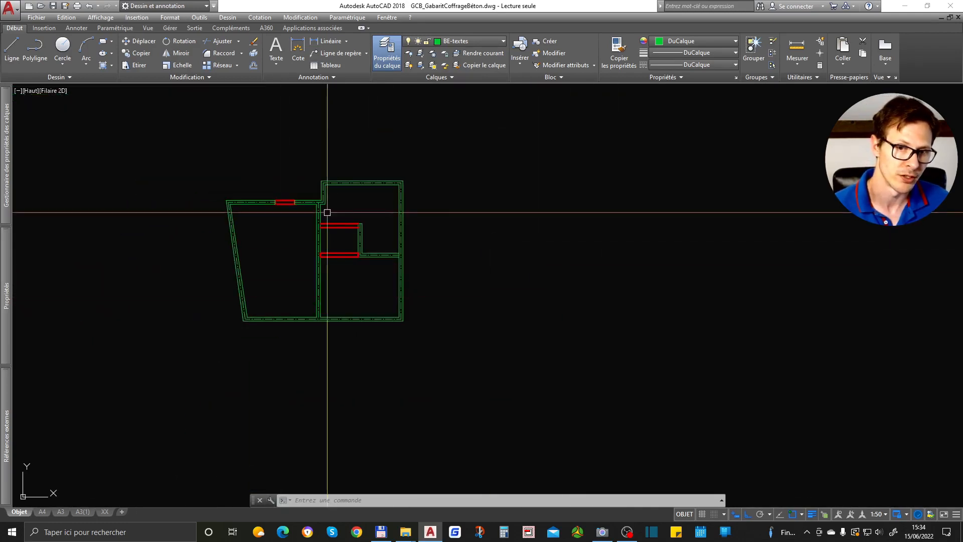
scroll(327, 211, up, 4)
middle_drag(584, 298, 416, 281)
scroll(338, 262, down, 2)
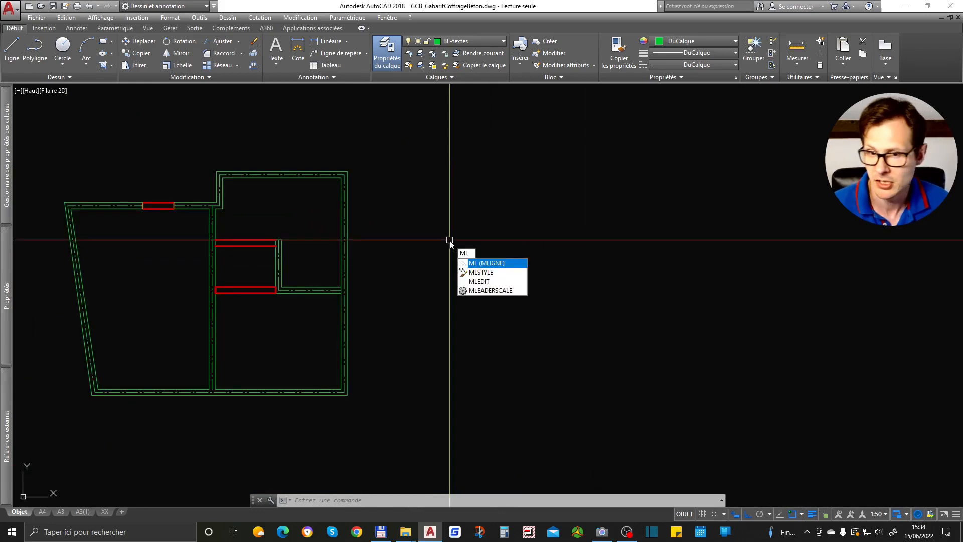
Step: Draw a closed four-sided multiline beside the plan, with an upper side about 380 long and a slanted left side
key(Return)
click(444, 210)
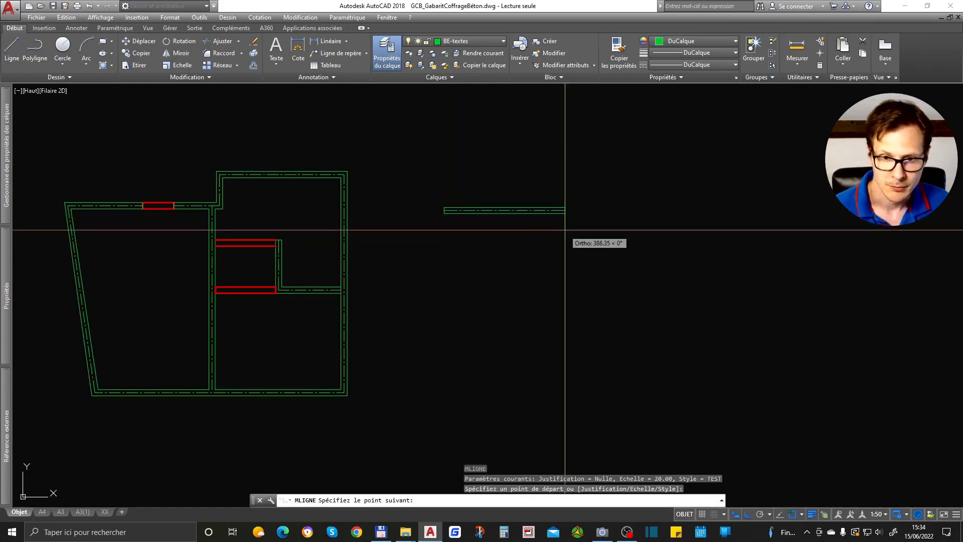
click(562, 231)
click(560, 321)
click(467, 321)
text(c)
key(Return)
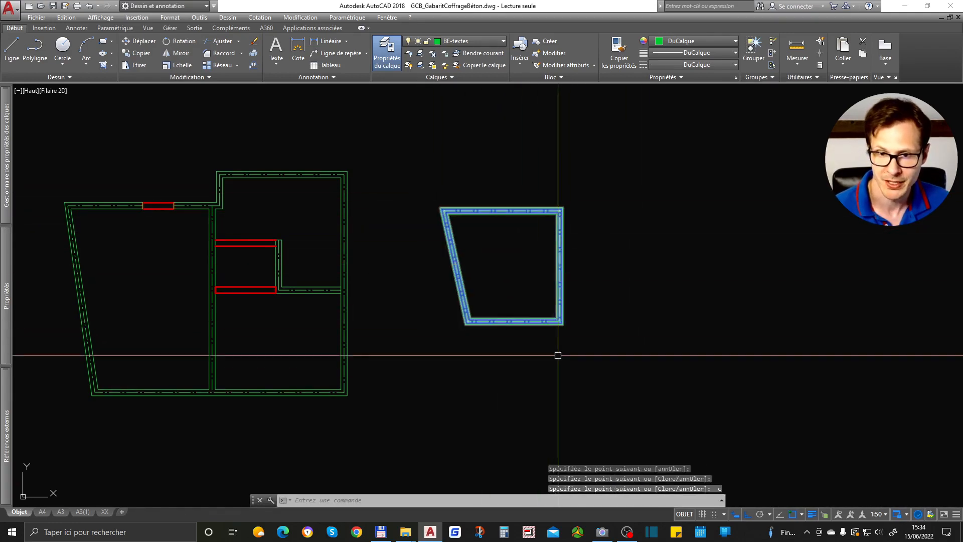
Step: Erase the four-sided multiline beside the plan
click(595, 140)
click(421, 359)
key(Delete)
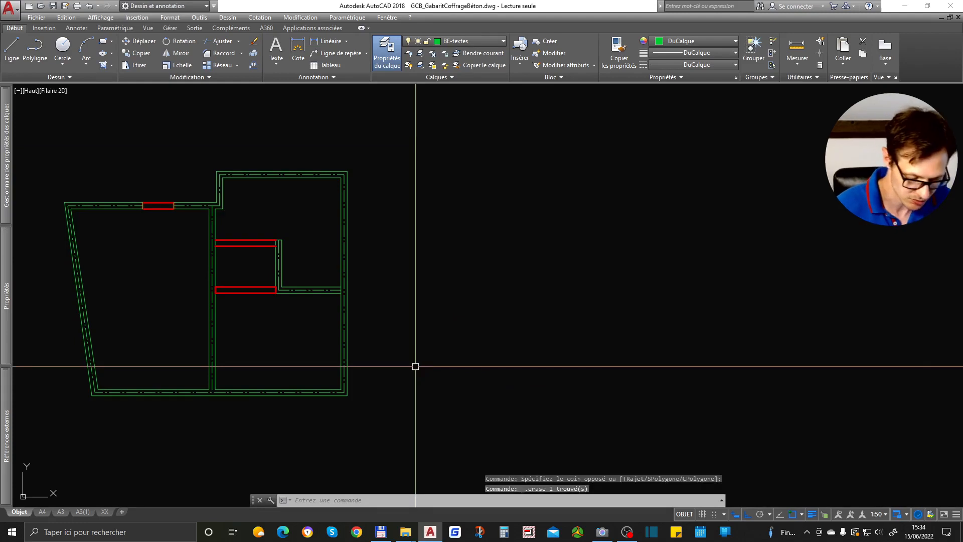
Step: Make STANDARD the current multiline style, and start a multiline with its scale set to 50
key(Return)
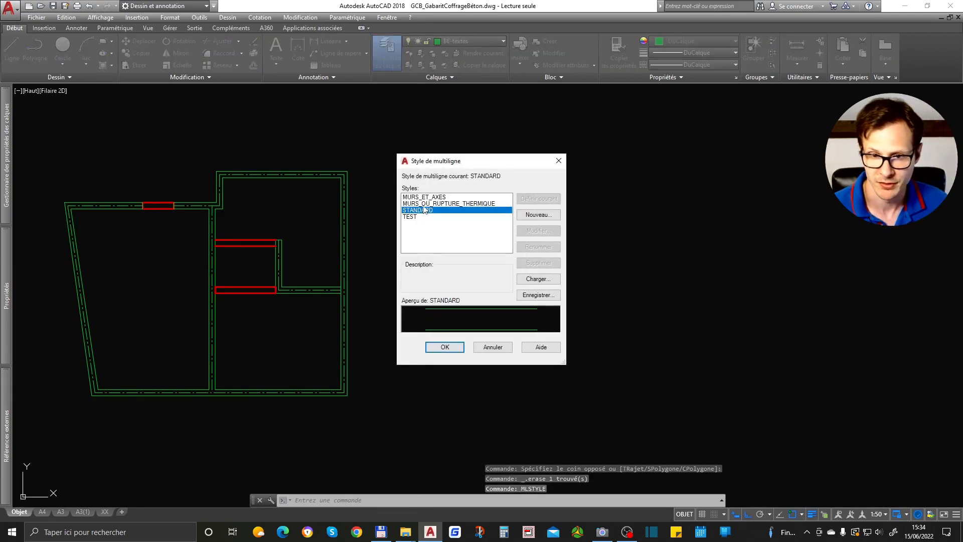
click(445, 347)
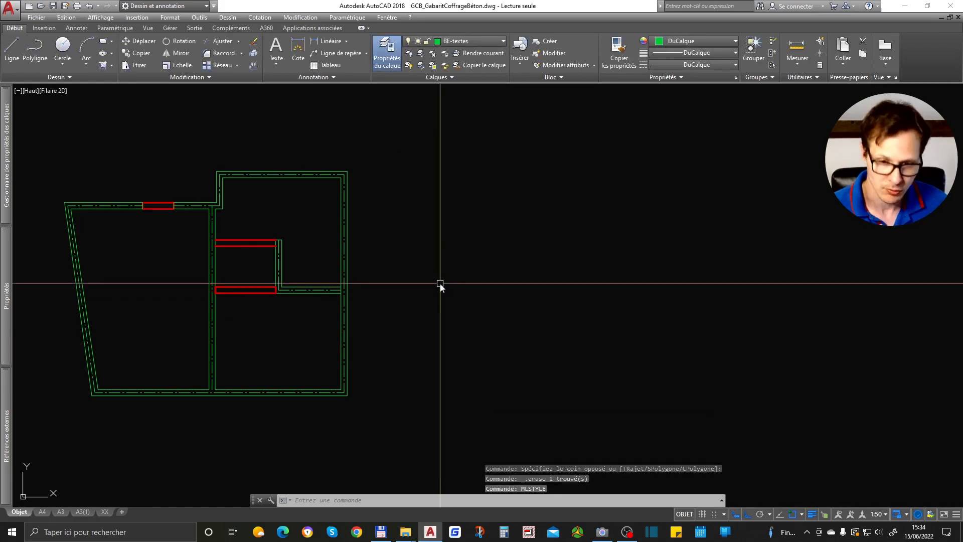
text(ml)
key(Return)
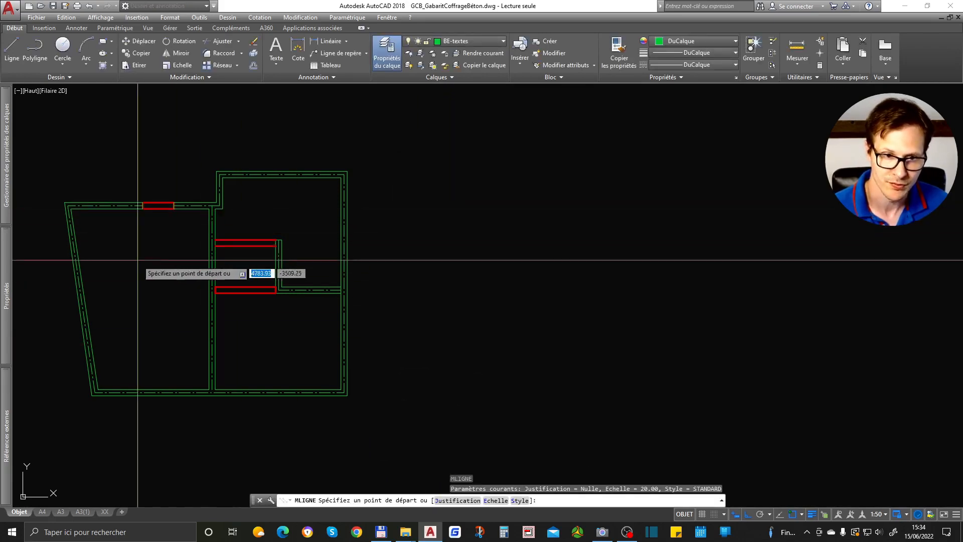
middle_drag(168, 265, 388, 255)
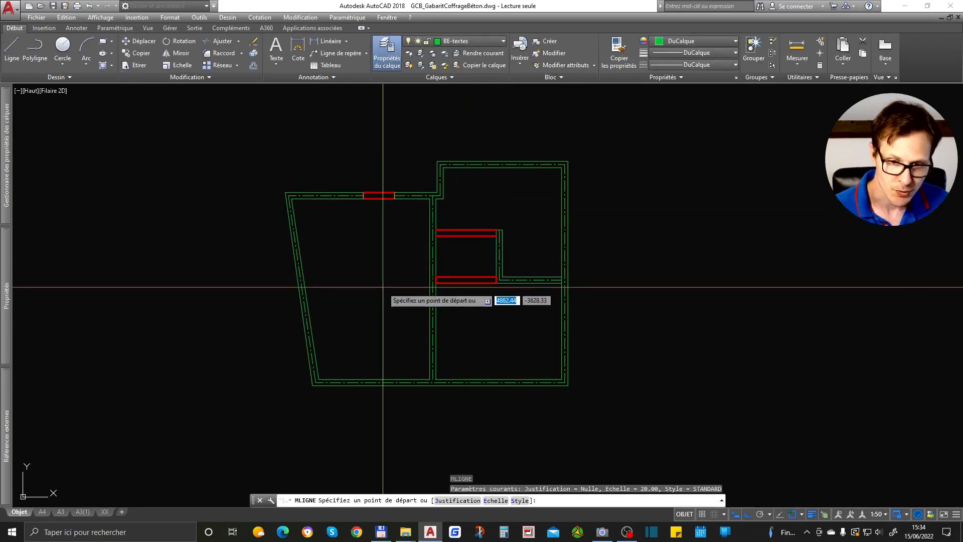
text(e)
key(Return)
text(50)
key(Return)
Step: Trace the footing multiline along the upper walls' axes, from the upper-left corner through the step to the upper-right corner
scroll(294, 195, up, 6)
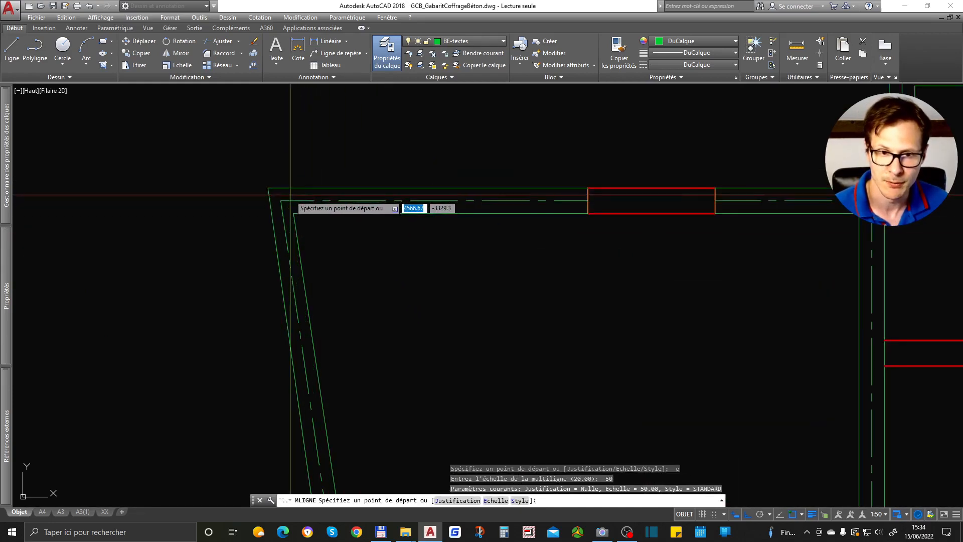
click(290, 195)
scroll(280, 203, down, 4)
scroll(526, 203, up, 4)
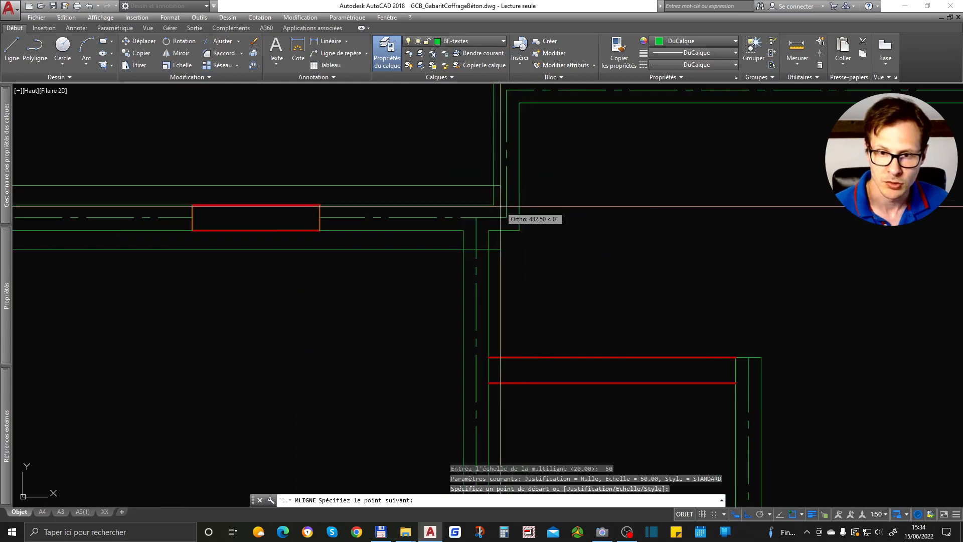
click(494, 205)
scroll(497, 205, down, 2)
click(506, 123)
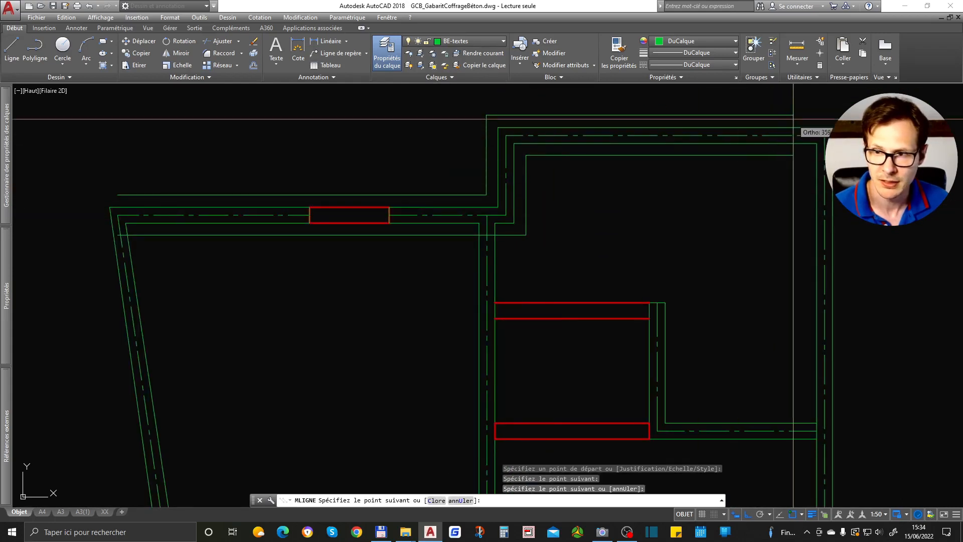
click(824, 135)
Step: Continue the footing multiline along the axes of the right and lower walls, and close it along the slanted left wall
scroll(824, 134, down, 4)
scroll(817, 271, up, 4)
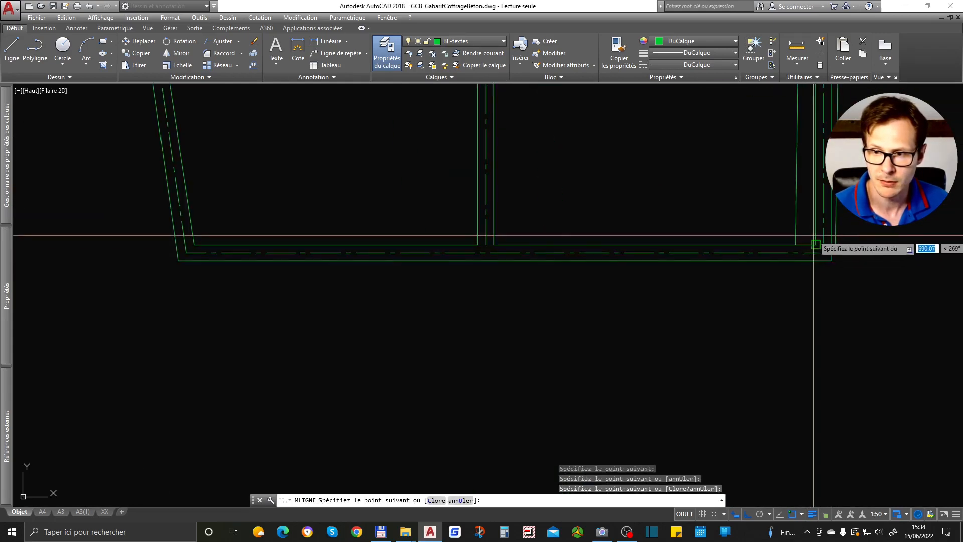
click(823, 252)
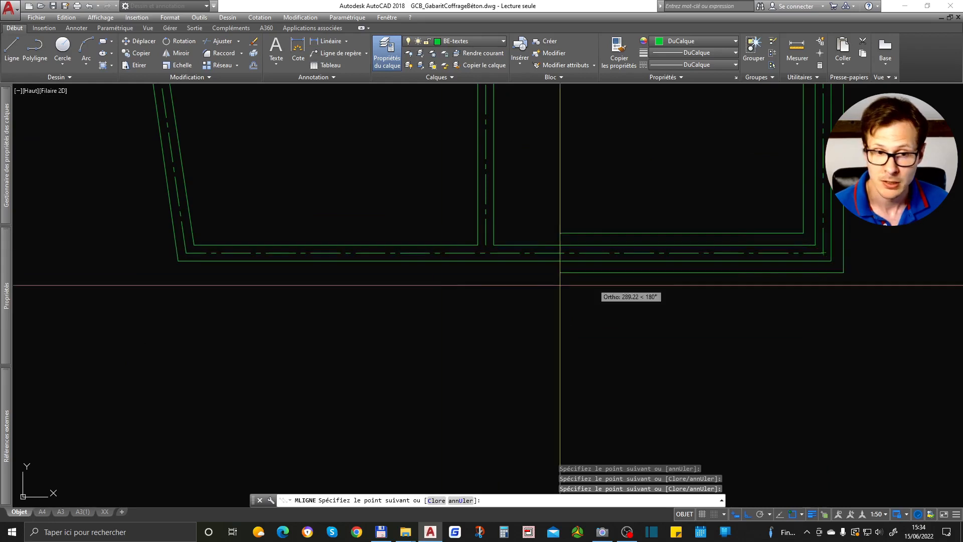
click(183, 254)
scroll(229, 313, down, 4)
scroll(209, 258, down, 2)
text(c)
key(Return)
Step: Match the footing multiline's properties to the BE-semelles sample line in the layer legend
scroll(318, 322, up, 6)
scroll(329, 301, down, 2)
scroll(408, 271, down, 8)
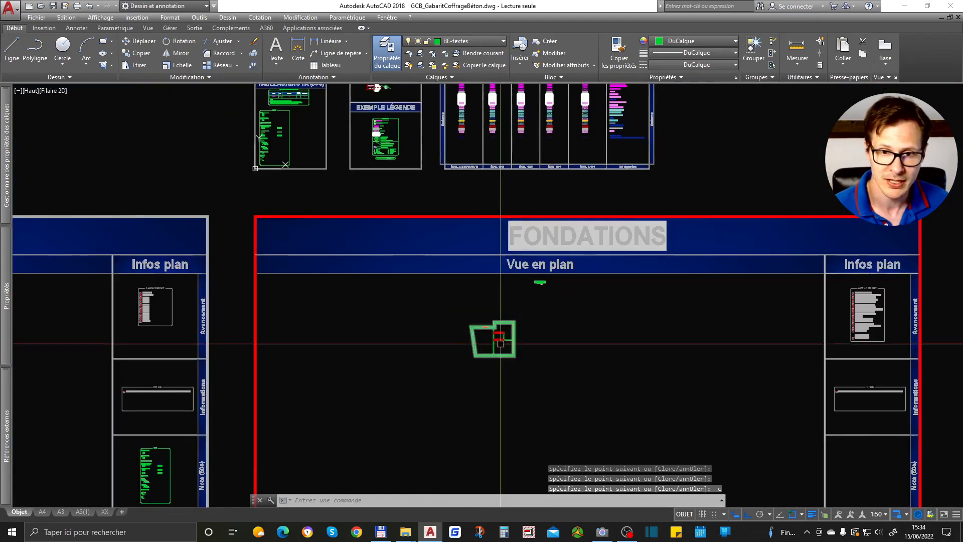
middle_drag(375, 207, 426, 376)
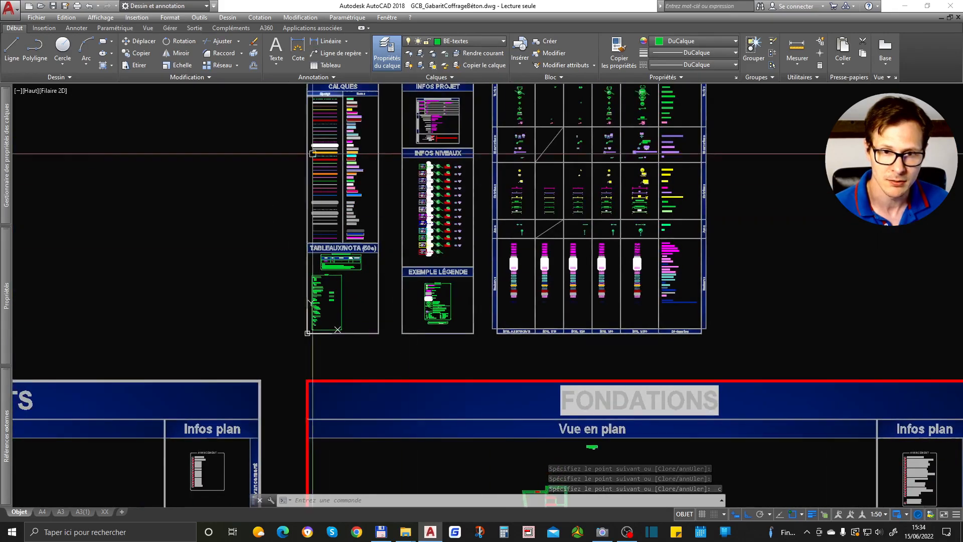
scroll(325, 149, up, 5)
key(ctrl+shift+m)
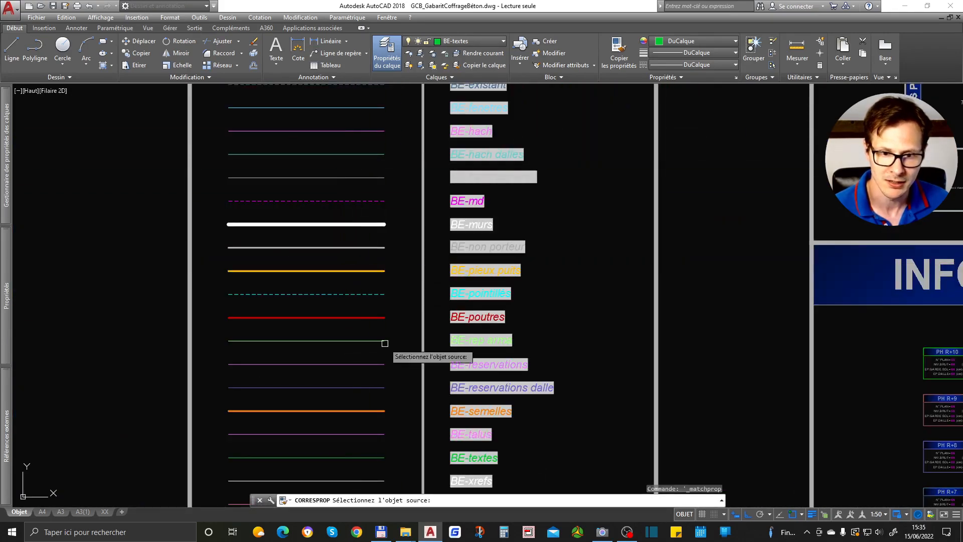
click(353, 407)
scroll(357, 401, down, 5)
scroll(501, 451, up, 7)
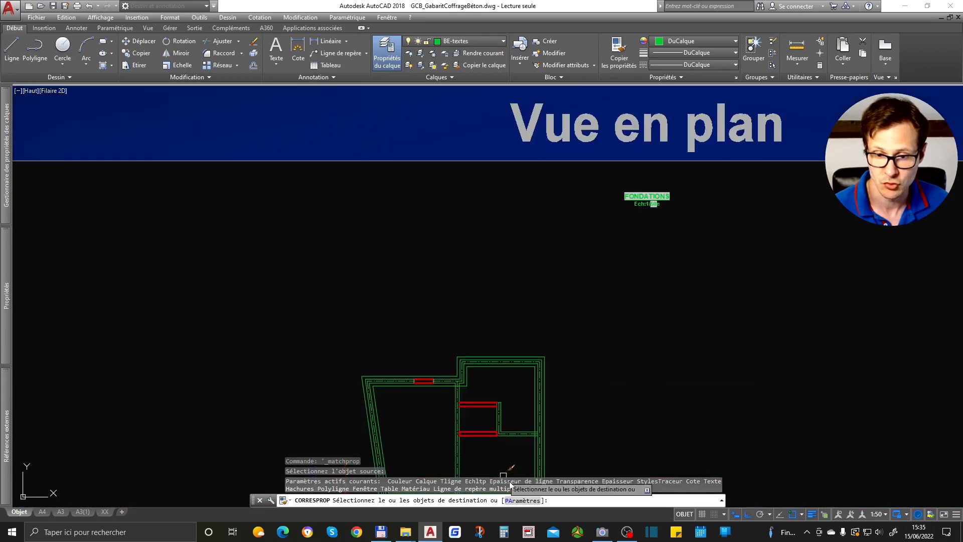
click(512, 341)
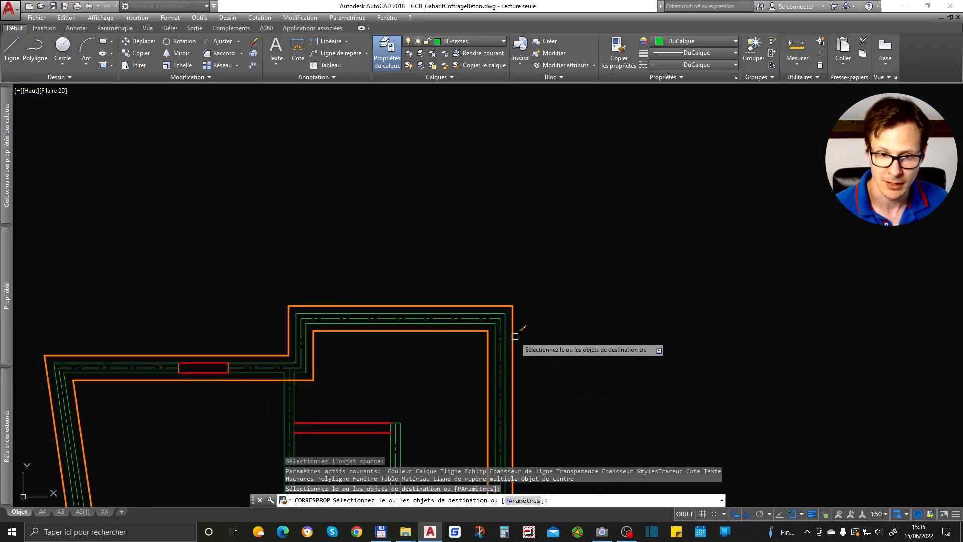
scroll(518, 281, down, 4)
key(Return)
Step: Match the face lines and end line of the upper wall segment left of the beam to the BE-murs sample line
scroll(454, 246, up, 6)
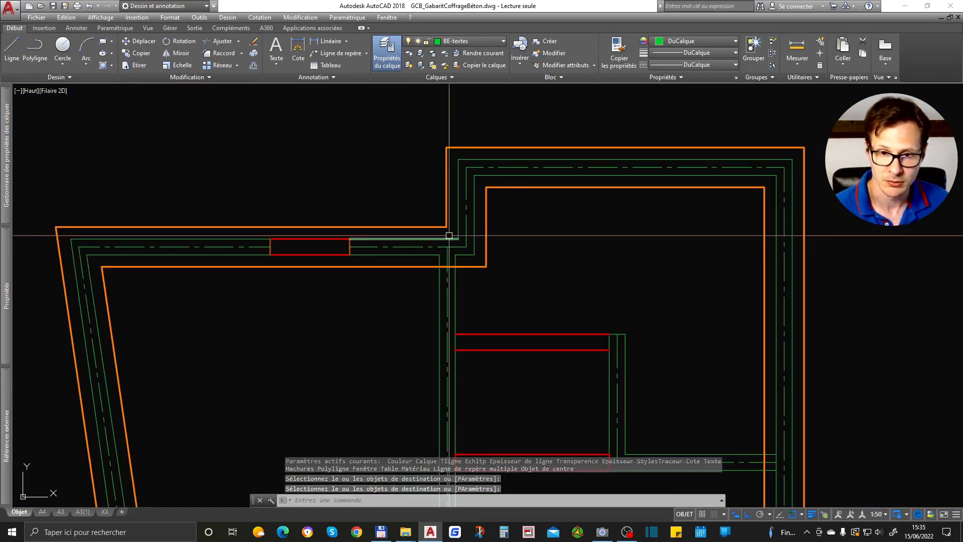
scroll(487, 259, down, 14)
scroll(451, 99, up, 6)
scroll(451, 99, up, 2)
key(Return)
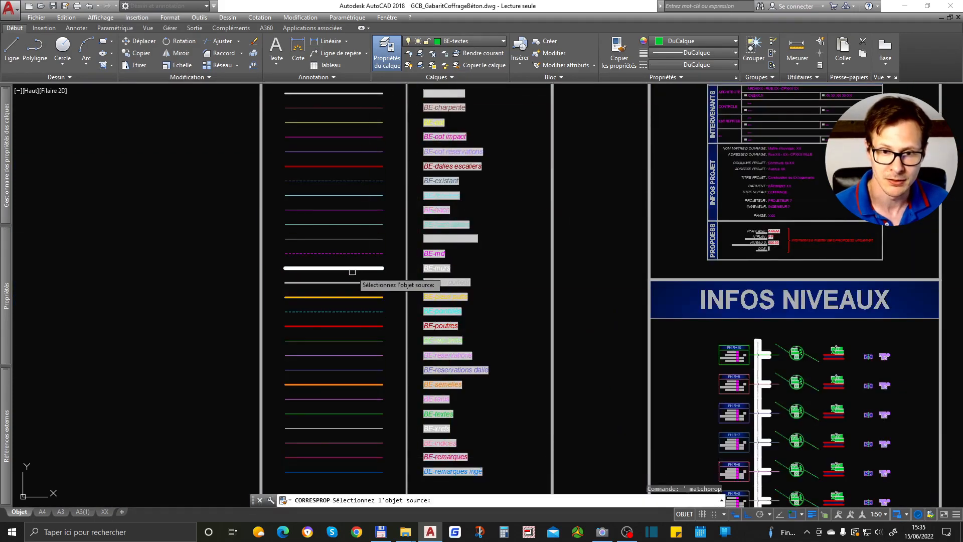
click(350, 267)
scroll(350, 267, down, 8)
scroll(468, 426, up, 8)
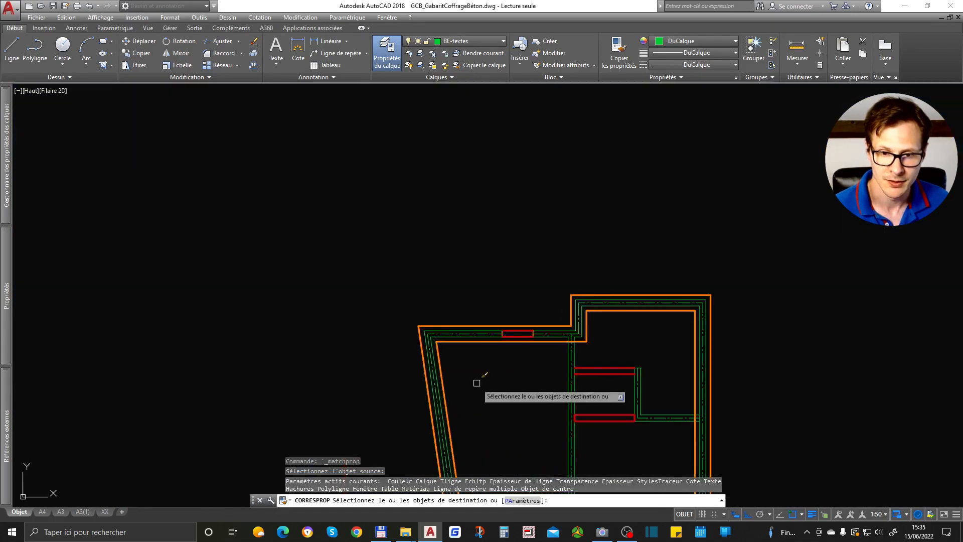
click(474, 328)
scroll(474, 327, up, 4)
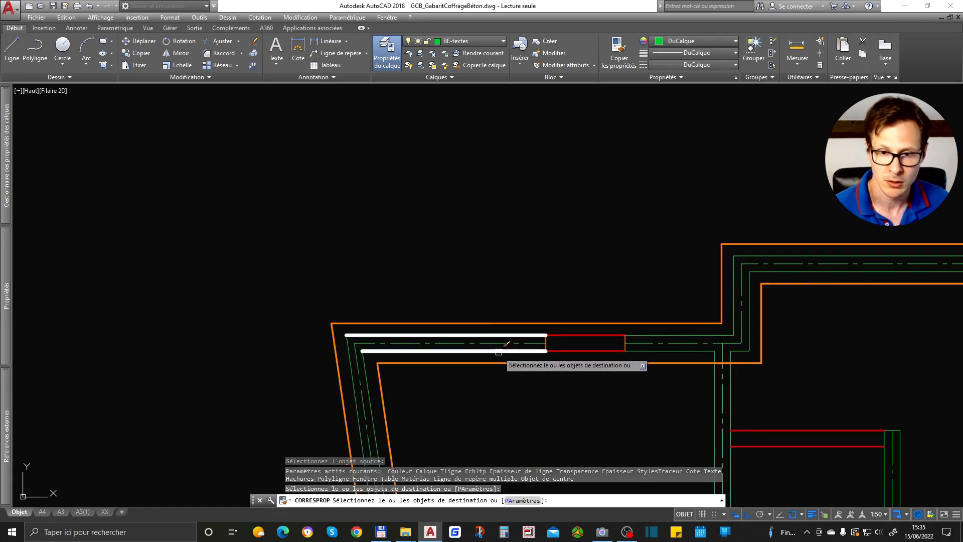
scroll(499, 351, up, 4)
click(563, 310)
click(614, 363)
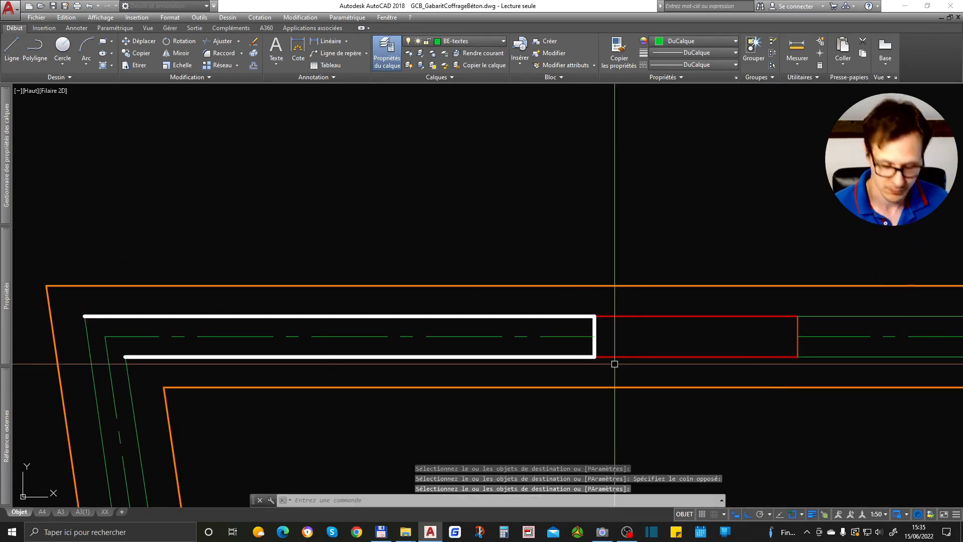
Step: Isolate the layers of the upper wall's white face line and the slanted wall's green line
text(li)
key(space)
click(569, 306)
click(548, 321)
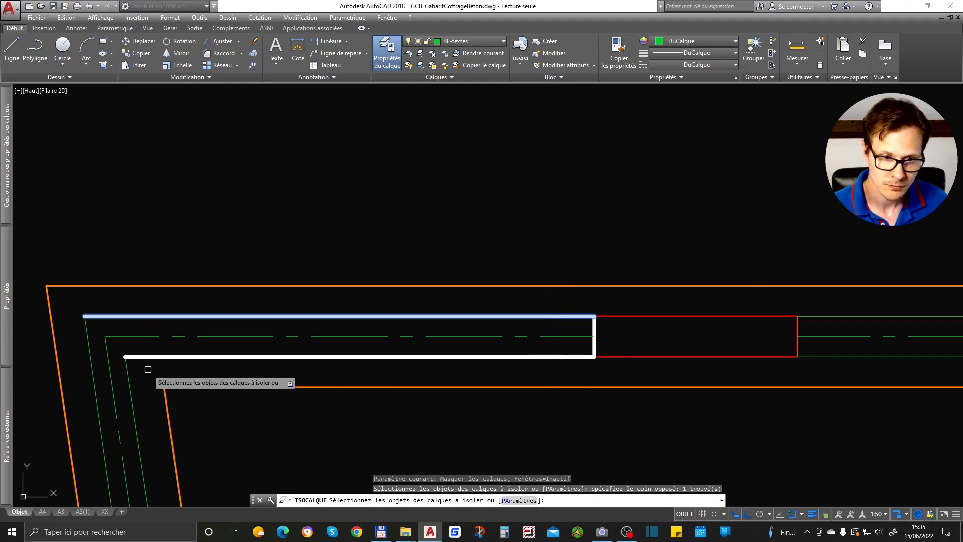
click(90, 350)
key(space)
Step: Match both face lines of the slanted left wall to the upper wall's BE-murs face line
text(cr)
key(space)
click(114, 316)
click(157, 373)
click(119, 391)
click(100, 371)
click(92, 383)
Step: Apply the same BE-murs properties to the lower wall's outer face line and its inner face line in the left room
scroll(237, 187, down, 4)
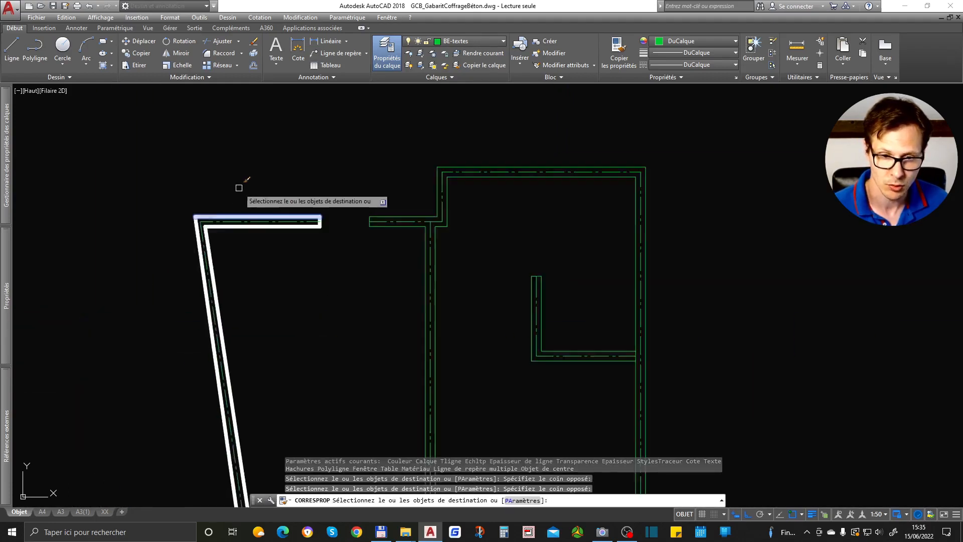
scroll(274, 395, up, 2)
click(270, 385)
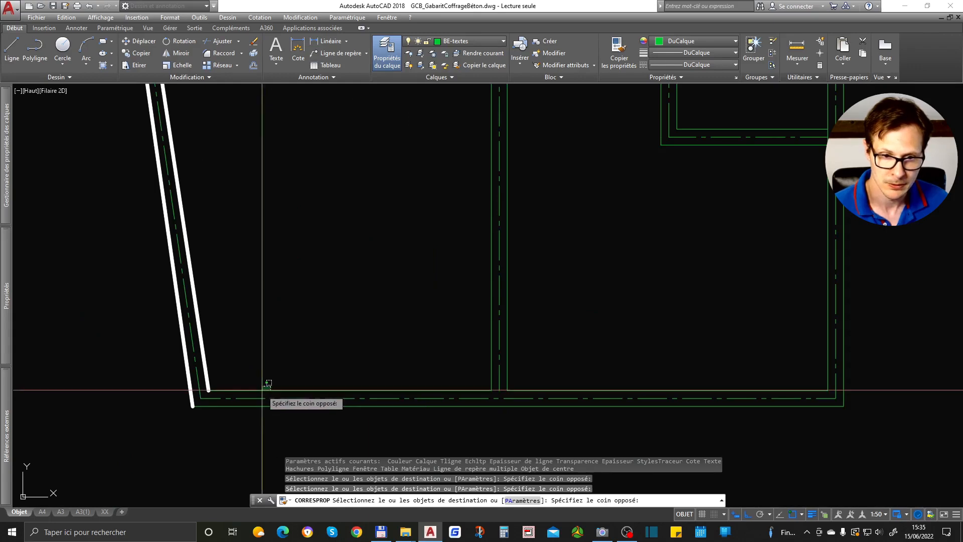
click(267, 389)
click(272, 397)
click(269, 405)
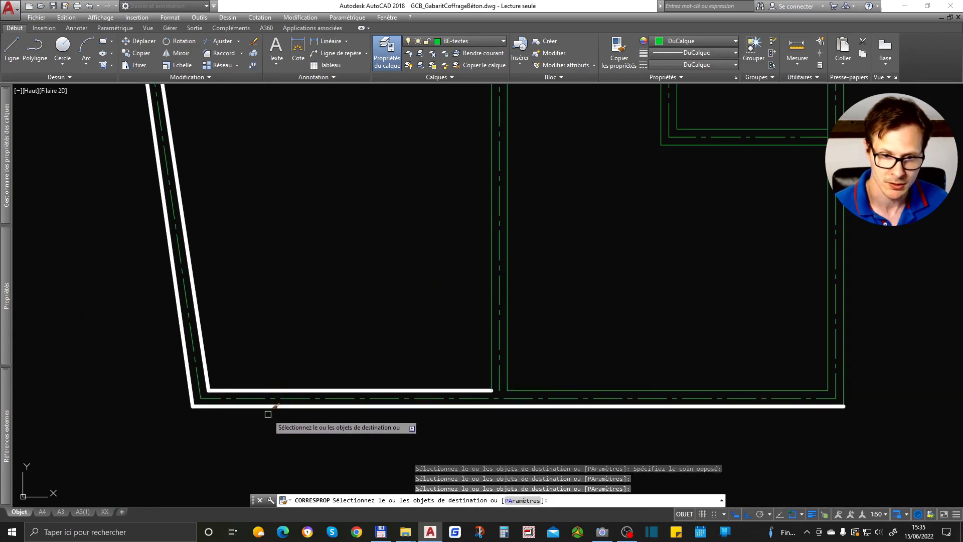
Step: Match the face lines of the middle wall, the right room and the L-shaped partition to the same BE-murs properties
click(507, 321)
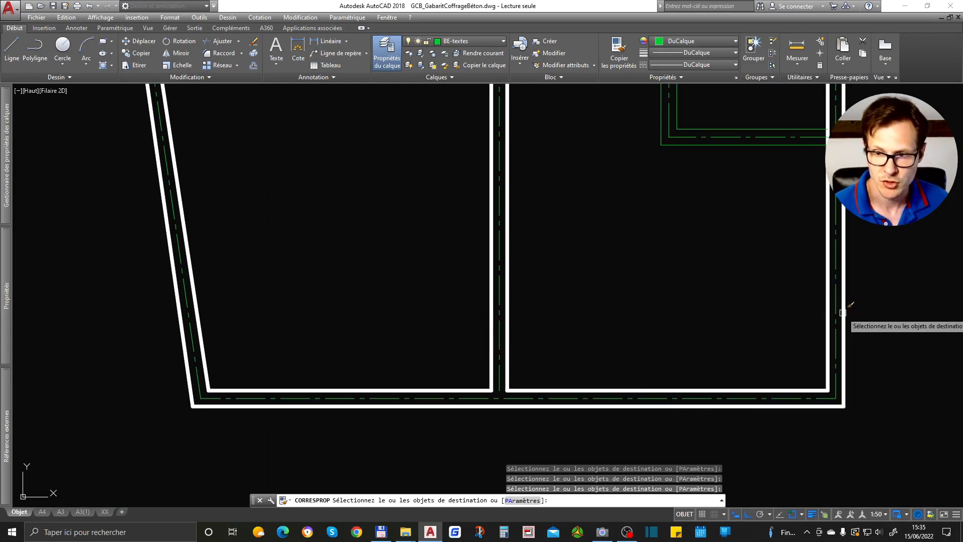
middle_drag(833, 182, 736, 413)
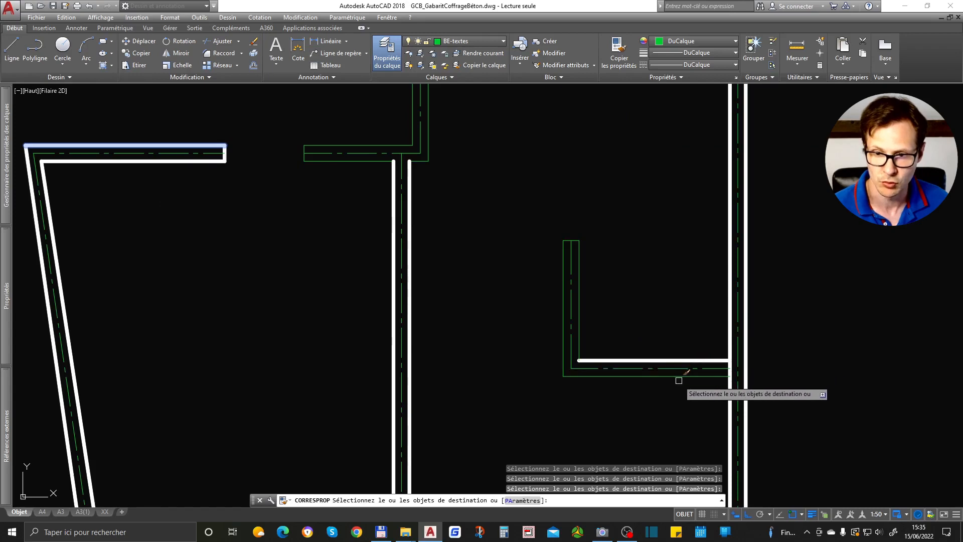
click(598, 221)
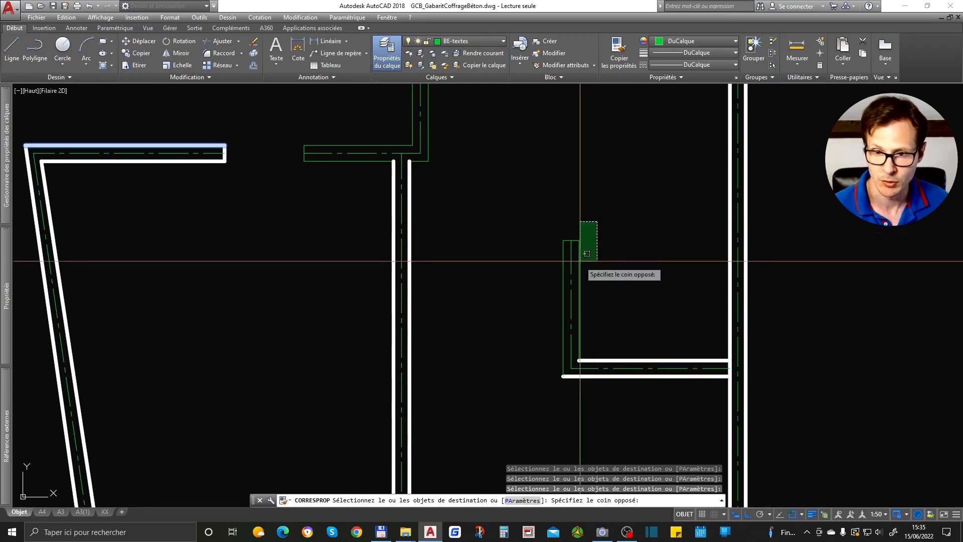
click(580, 263)
scroll(563, 242, up, 4)
click(618, 195)
click(594, 260)
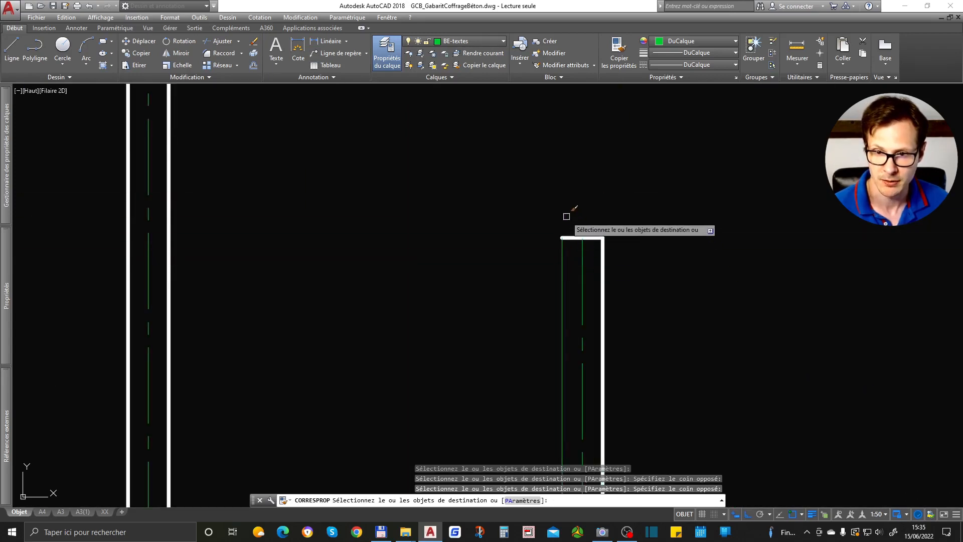
Step: Apply the BE-murs properties to the remaining green face and end lines around the junction of the middle and upper walls
scroll(563, 243, down, 4)
scroll(575, 216, up, 4)
middle_drag(319, 279, 905, 267)
click(473, 186)
click(374, 253)
click(451, 269)
click(408, 311)
scroll(488, 300, down, 4)
scroll(426, 251, up, 4)
click(426, 248)
click(348, 292)
click(386, 314)
click(322, 363)
middle_drag(751, 385, 588, 268)
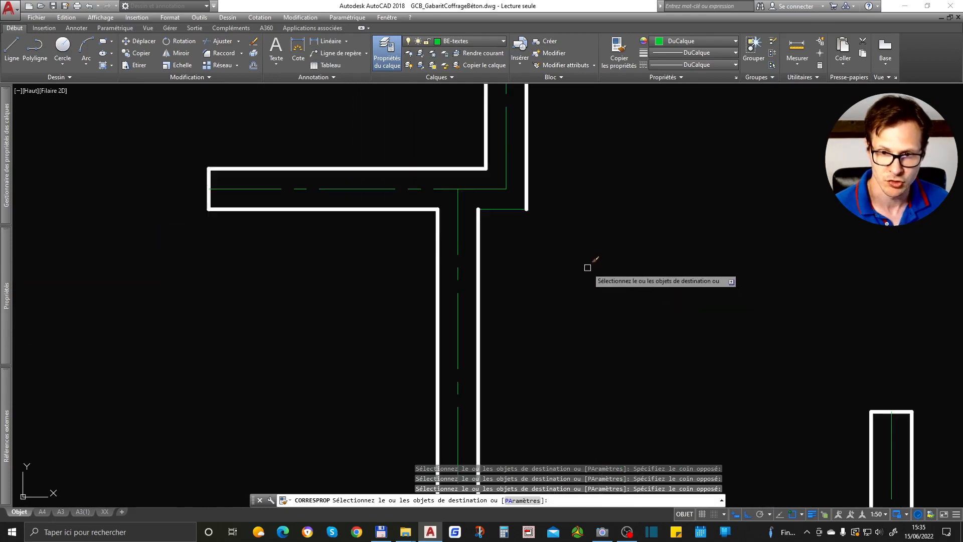
scroll(470, 217, down, 4)
key(Return)
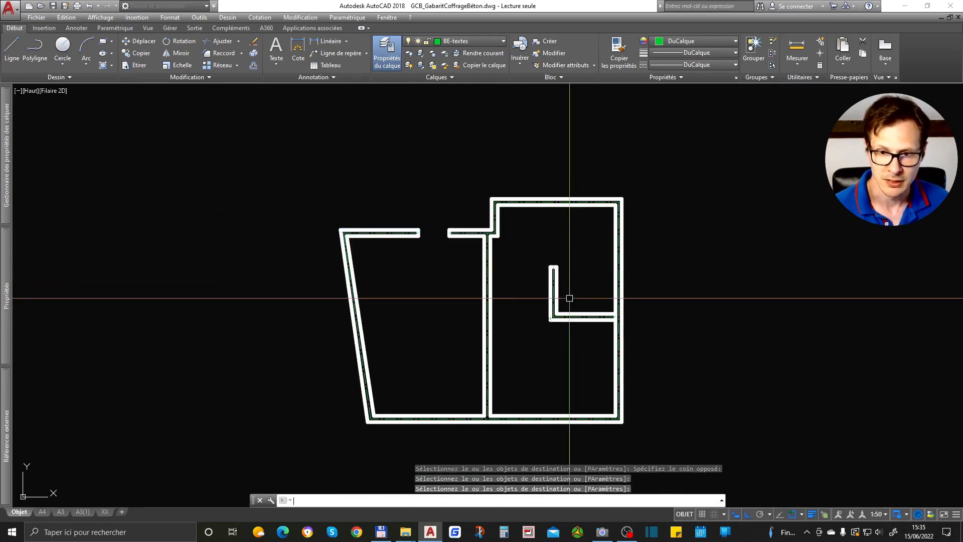
Step: Restore the hidden layers to bring back the footing outline and the beams
scroll(552, 270, up, 4)
key(ctrl+shift+u)
scroll(536, 250, down, 4)
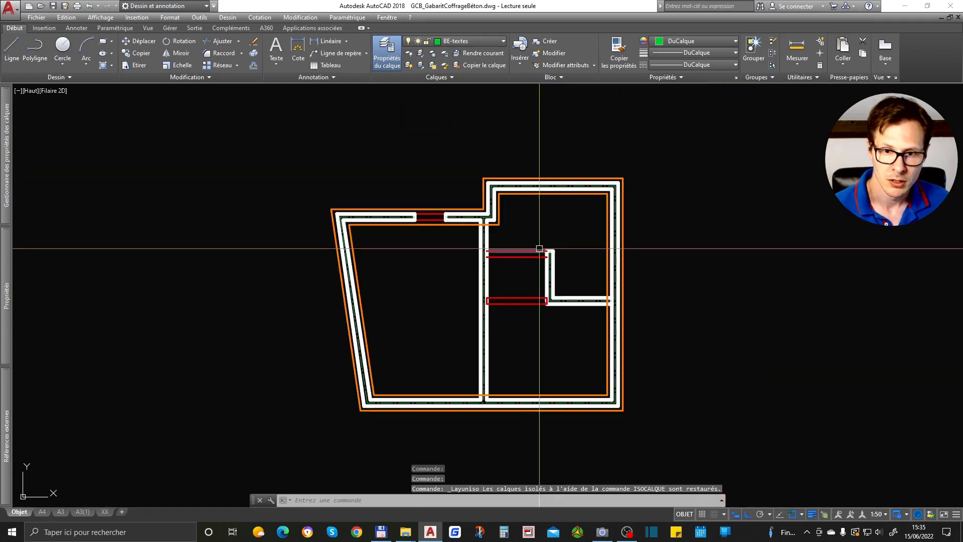
scroll(485, 222, up, 2)
scroll(489, 214, up, 2)
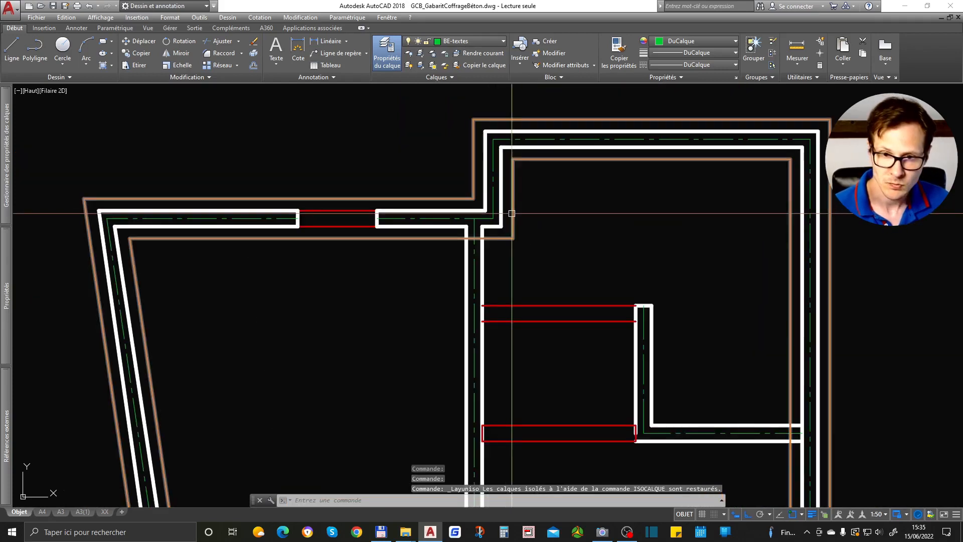
scroll(507, 211, down, 2)
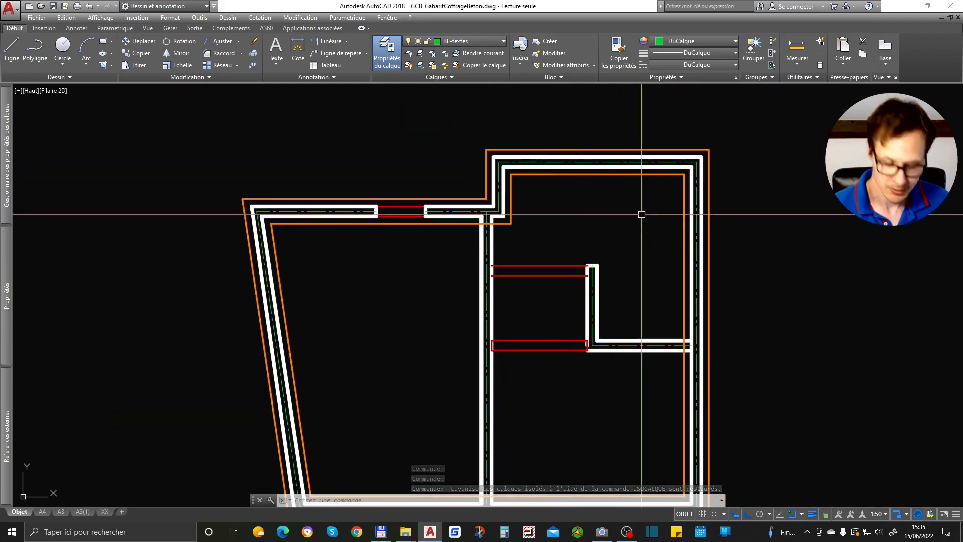
Step: Isolate the layer of the green wall centrelines and erase all the lines on it
text(layiso)
key(Return)
scroll(639, 160, up, 2)
click(640, 159)
key(Return)
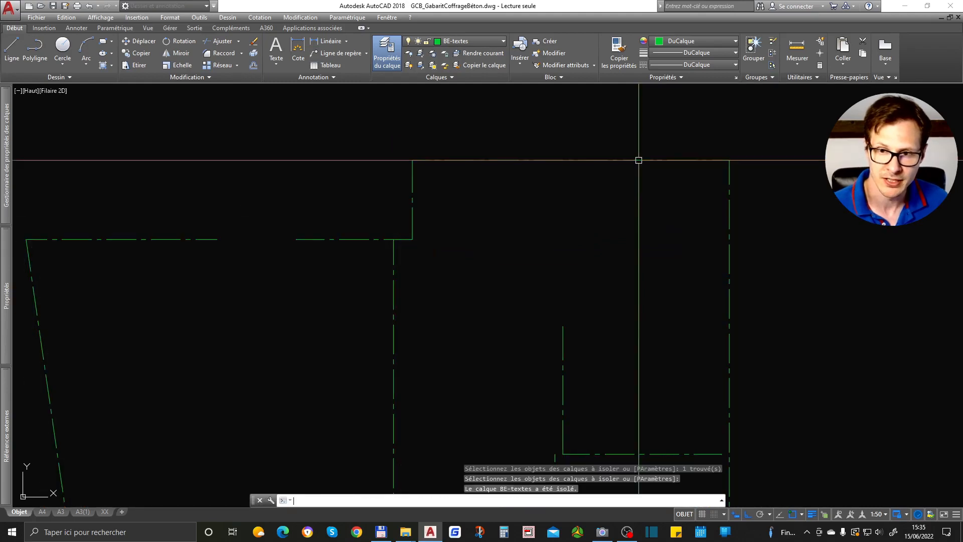
scroll(642, 161, down, 4)
click(746, 133)
click(285, 415)
key(Delete)
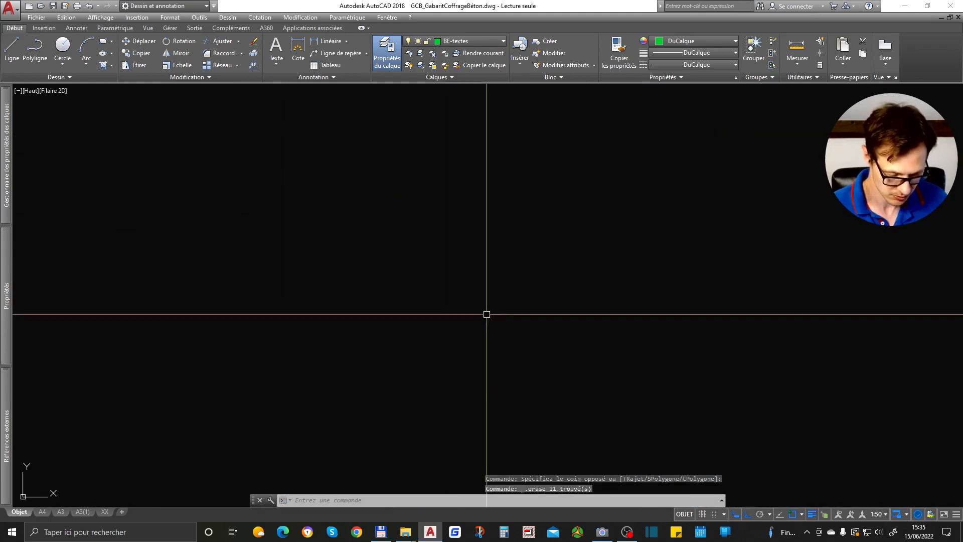
Step: Restore the isolated layers and close the lower-left corner of the L-shaped partition with a zero-radius Fillet
scroll(611, 271, up, 6)
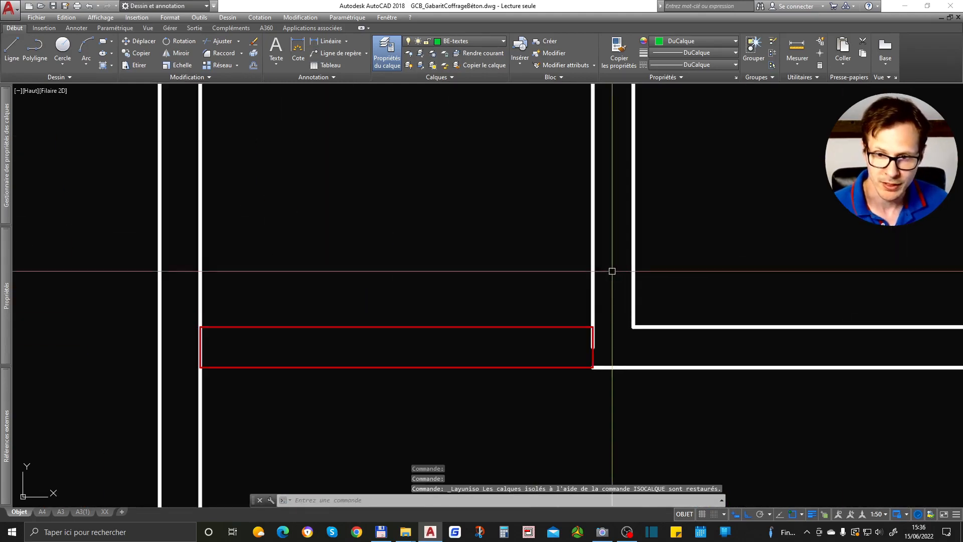
text(ra)
key(Return)
click(591, 306)
click(612, 367)
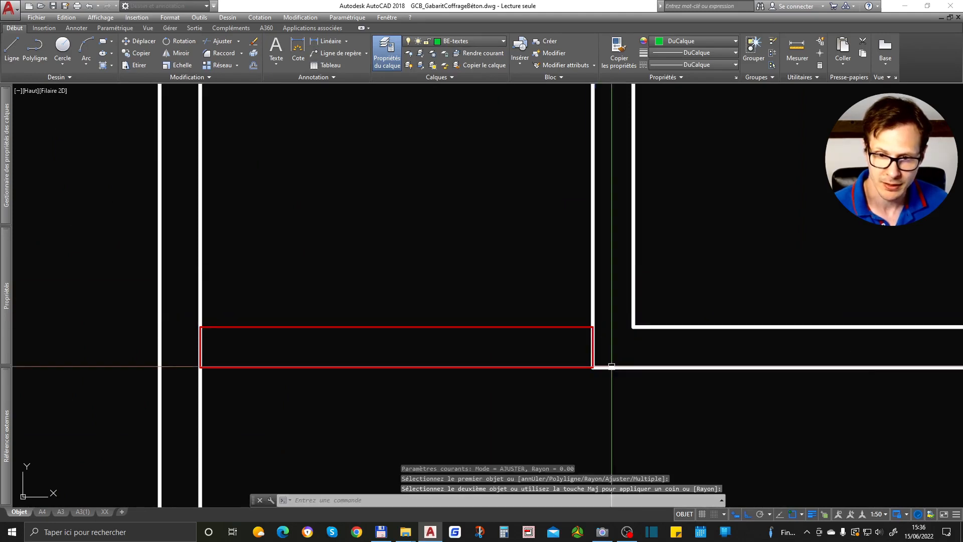
Step: Send the red beams between the middle wall and the L-shaped partition to the back of the draw order
scroll(606, 362, down, 6)
click(574, 227)
click(537, 403)
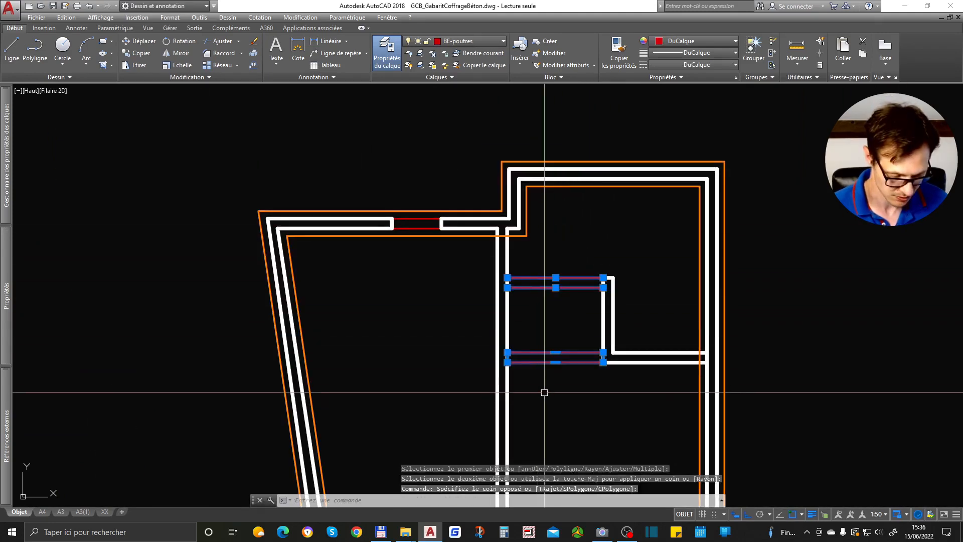
text(dr)
key(Return)
key(Return)
scroll(568, 226, down, 3)
scroll(542, 217, up, 3)
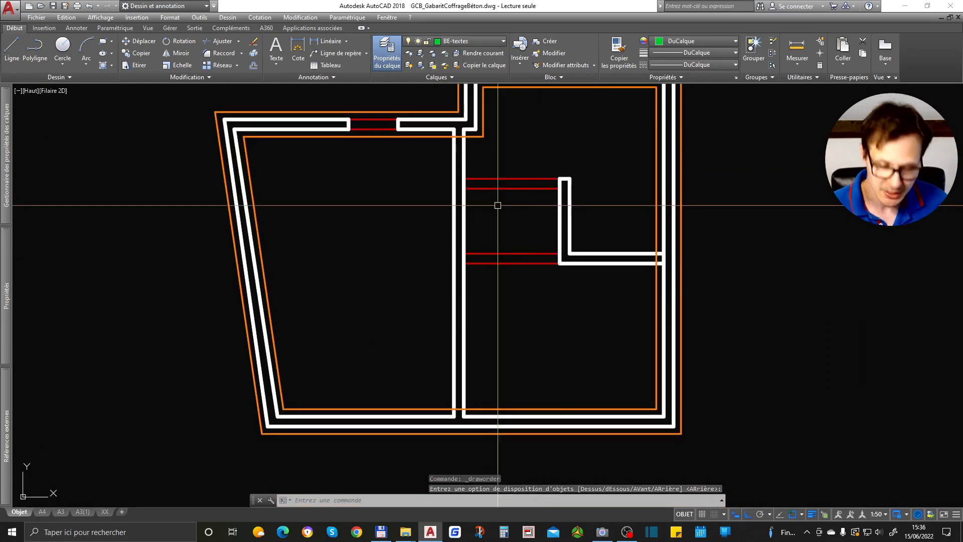
Step: Draw a footing multiline centred on the middle wall, from the lower footing's inner line up to the upper footing's inner line
text(ml)
key(Return)
scroll(450, 396, up, 5)
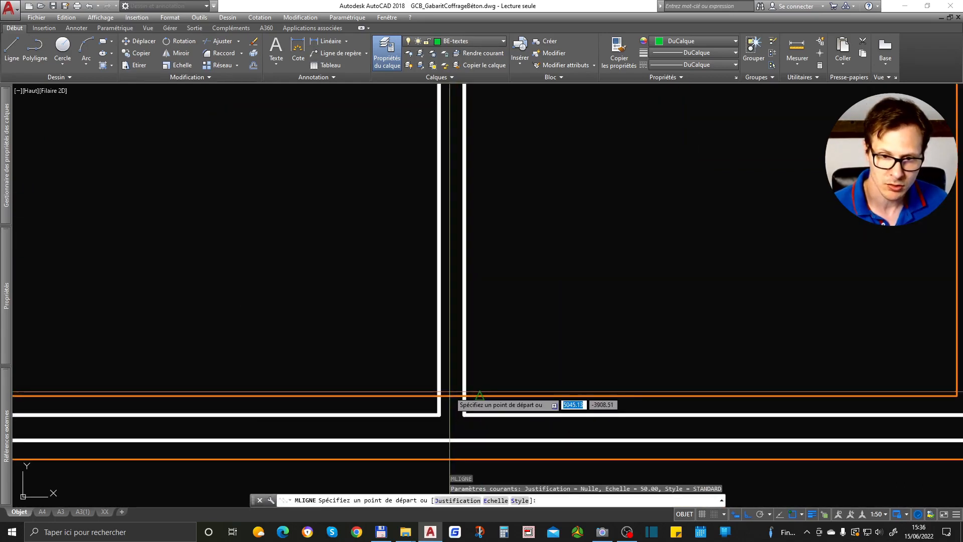
shift+right_click(450, 396)
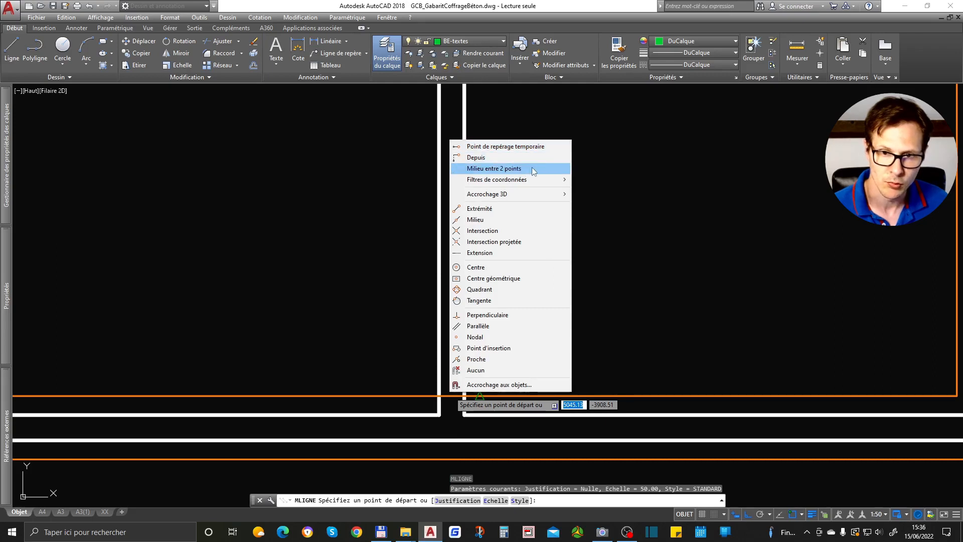
click(532, 168)
click(439, 396)
click(464, 396)
scroll(458, 408, down, 5)
scroll(465, 301, up, 5)
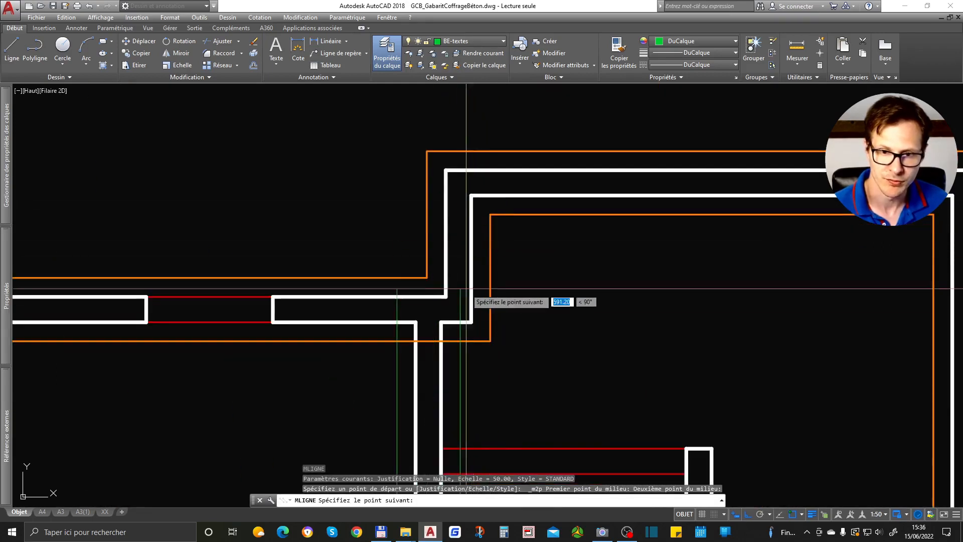
click(428, 341)
key(Return)
Step: Match the middle wall's new footing multiline to the orange outer footing
scroll(461, 228, down, 4)
scroll(469, 272, up, 2)
key(ctrl+m)
click(469, 273)
click(459, 276)
scroll(459, 275, down, 4)
scroll(566, 313, up, 4)
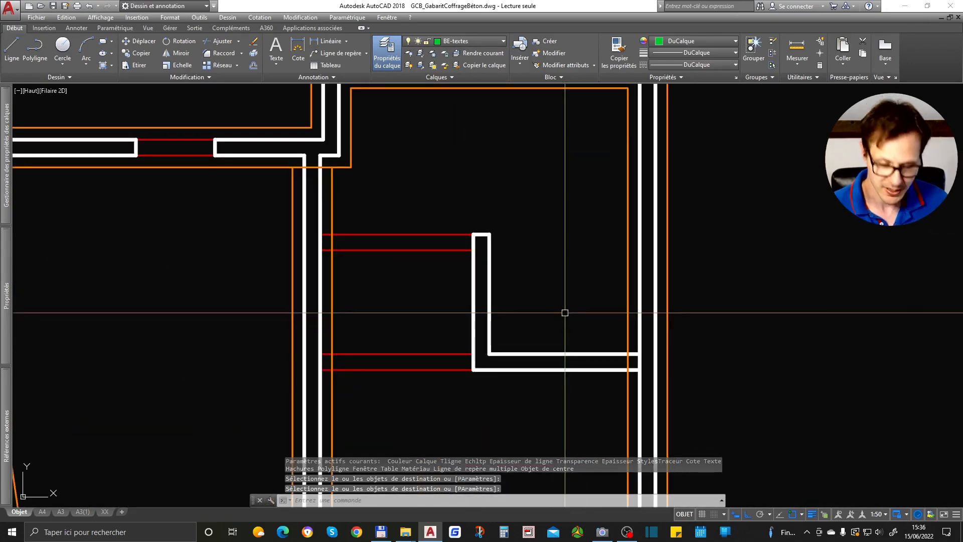
Step: Draw an L-shaped footing multiline around the partition, starting just above its free end and finishing at the right outer footing's inner line
key(Return)
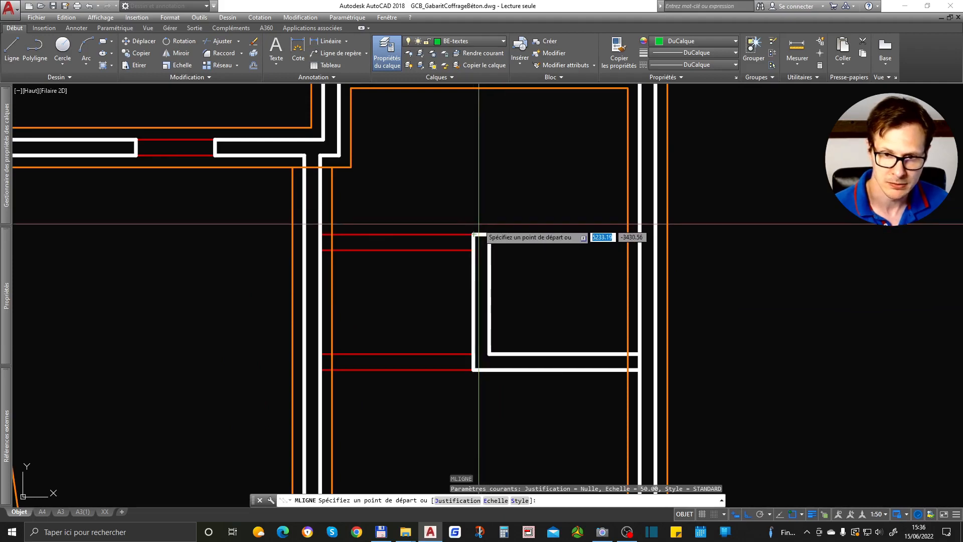
click(480, 221)
scroll(499, 361, up, 4)
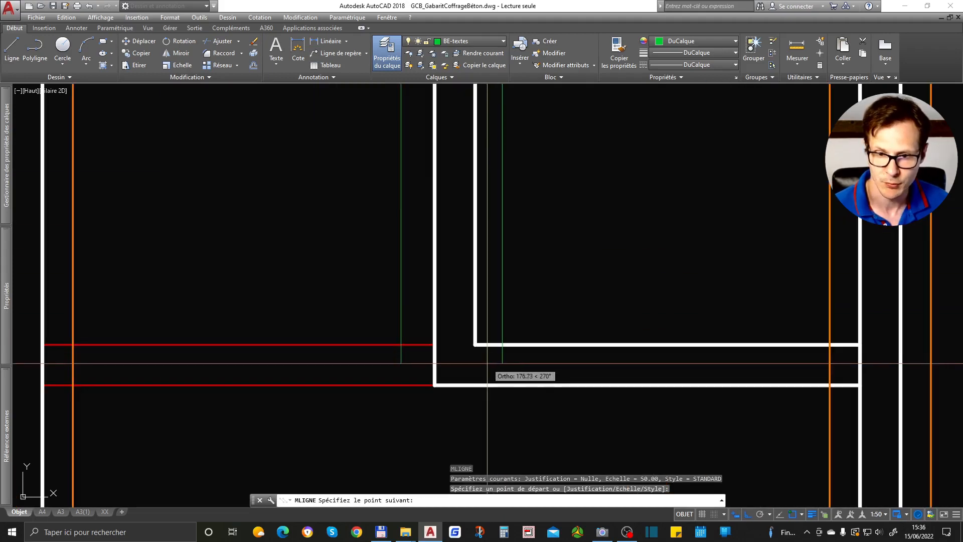
click(502, 361)
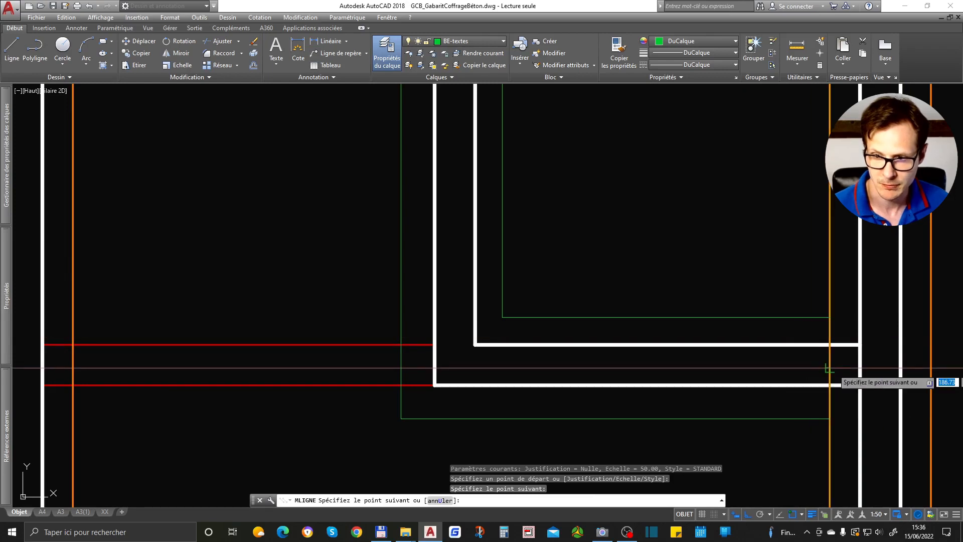
click(830, 367)
key(Return)
Step: Match the partition's new footing multiline to the orange outer footing
scroll(829, 346, down, 2)
key(ctrl+m)
click(830, 312)
click(809, 327)
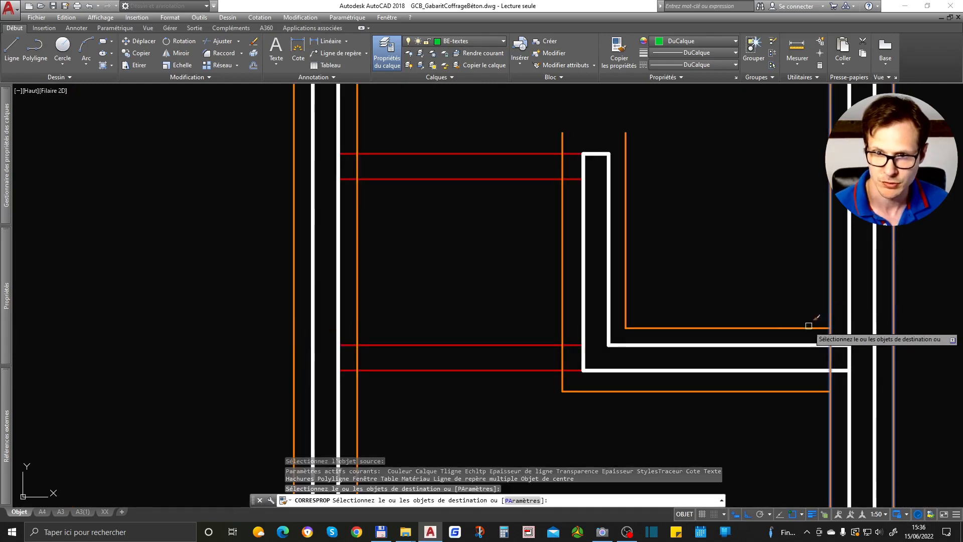
key(Return)
Step: Close the open upper end of the partition's footing with a line and match it to the footing's properties
middle_drag(808, 325, 737, 414)
key(ctrl+l)
click(554, 222)
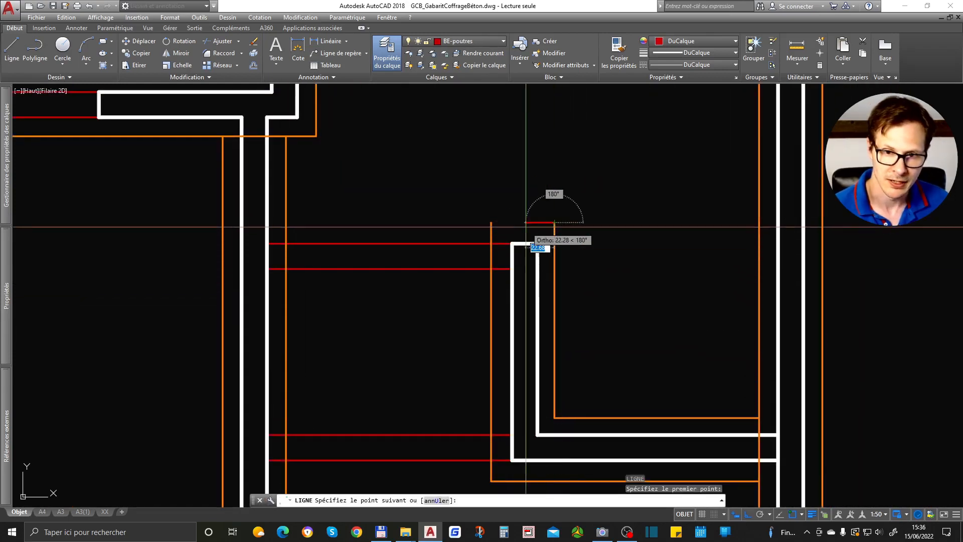
click(494, 232)
key(Return)
key(ctrl+m)
click(493, 233)
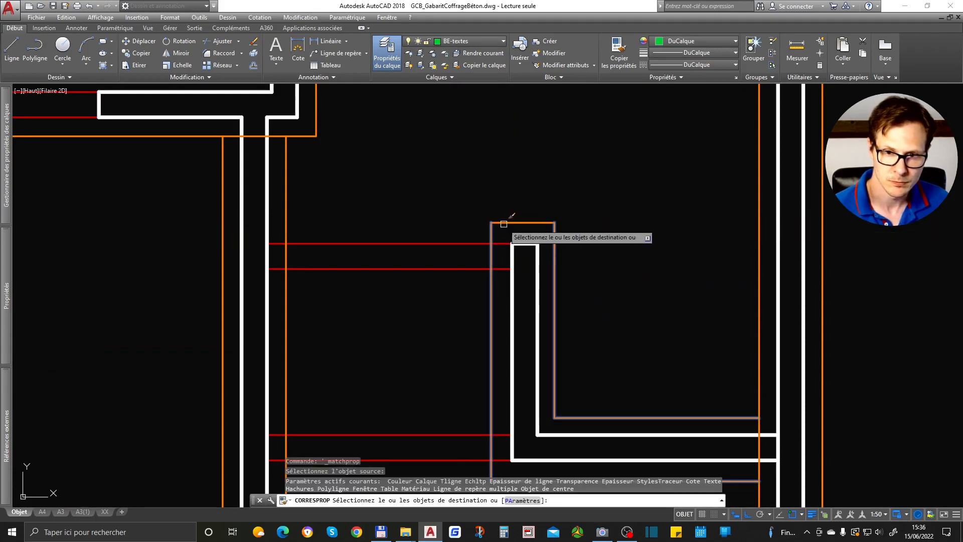
click(506, 223)
key(Return)
scroll(565, 208, down, 3)
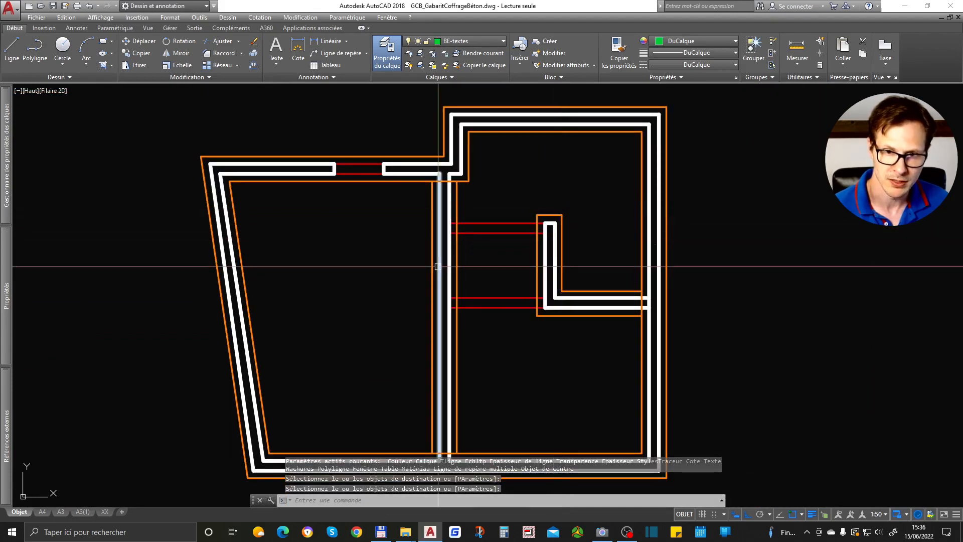
Step: Merge both ends of the middle wall's footing into the outer footing using the T ouvert multiline edit
key(Return)
click(459, 188)
double_click(458, 189)
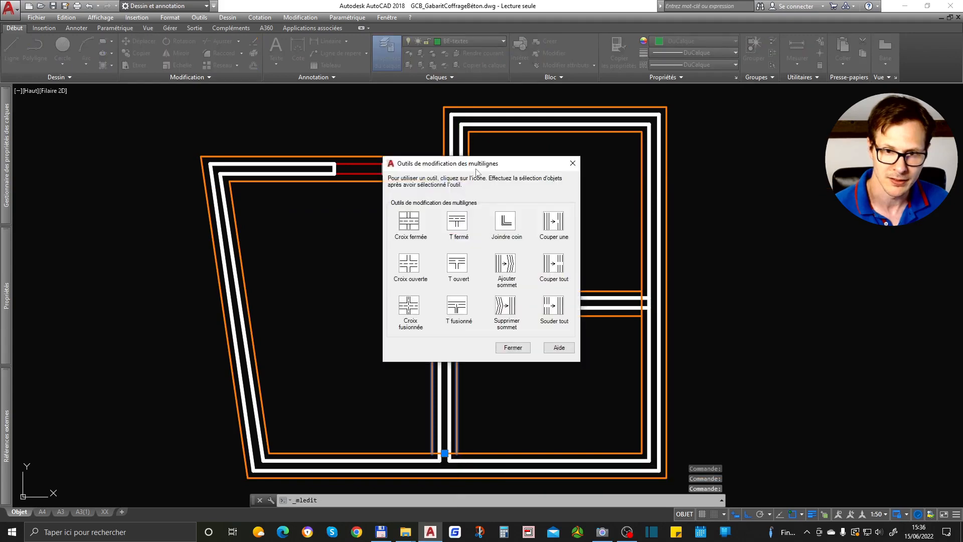
click(465, 260)
click(457, 187)
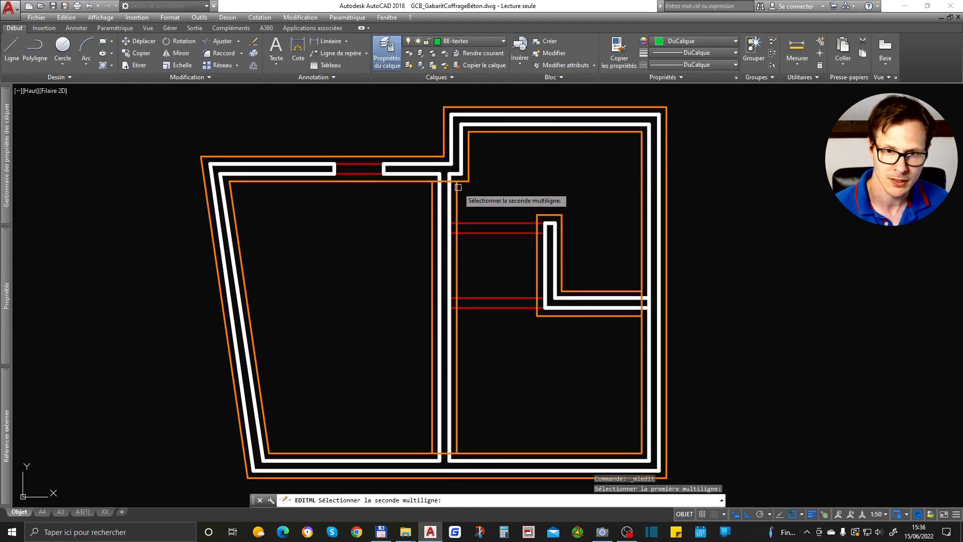
middle_drag(467, 429, 473, 266)
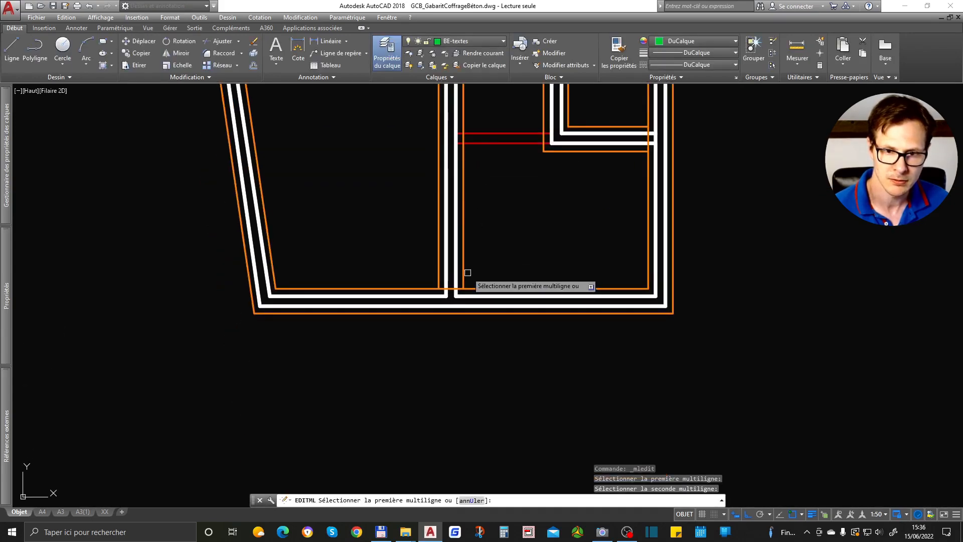
click(466, 296)
Step: Try to merge the partition's footing into the right outer footing with the same T ouvert multiline edit
scroll(576, 341, down, 3)
scroll(622, 273, up, 5)
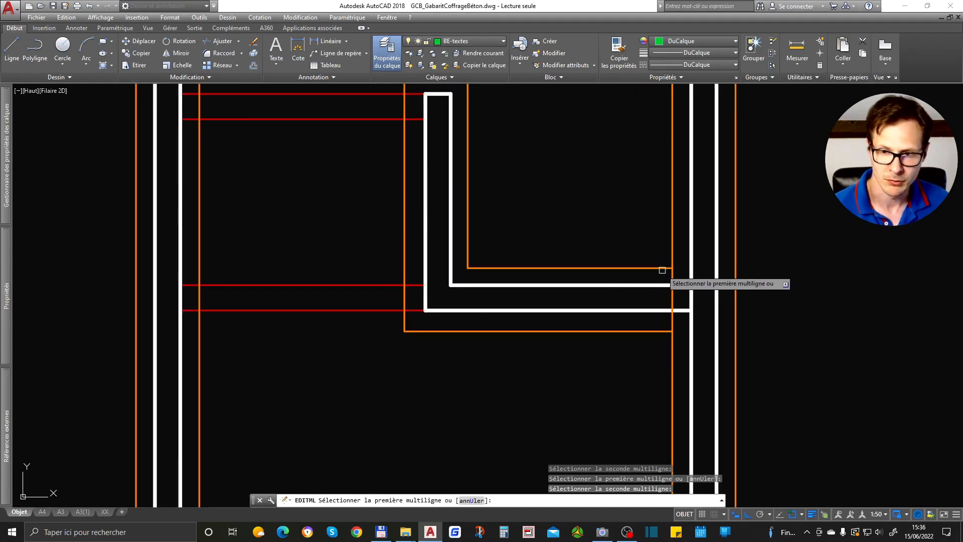
click(662, 269)
click(671, 266)
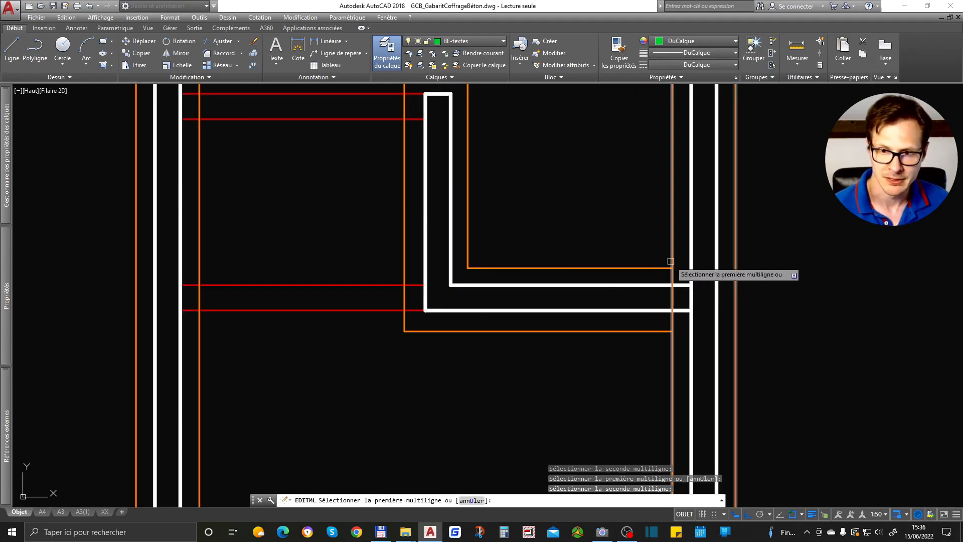
click(670, 262)
scroll(652, 271, down, 3)
scroll(564, 292, up, 4)
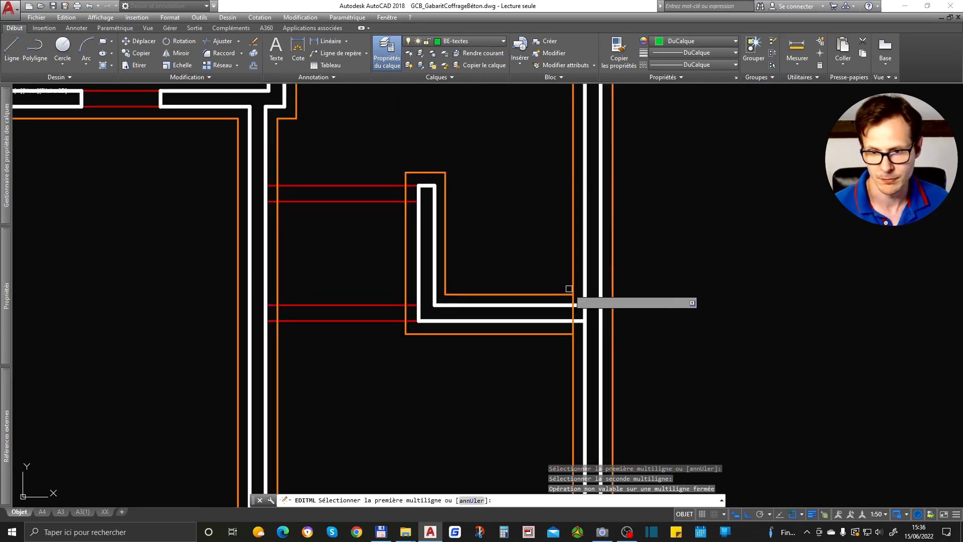
click(568, 291)
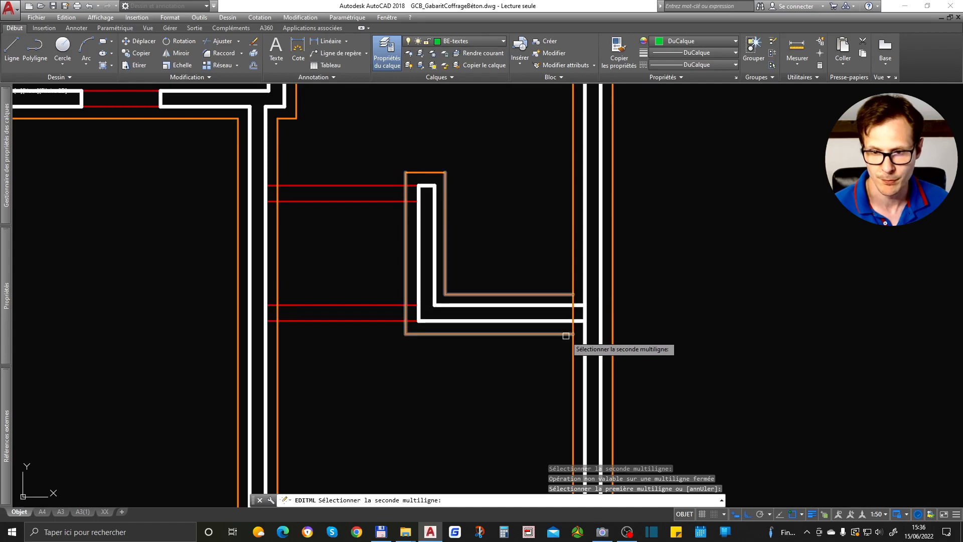
click(573, 349)
key(Escape)
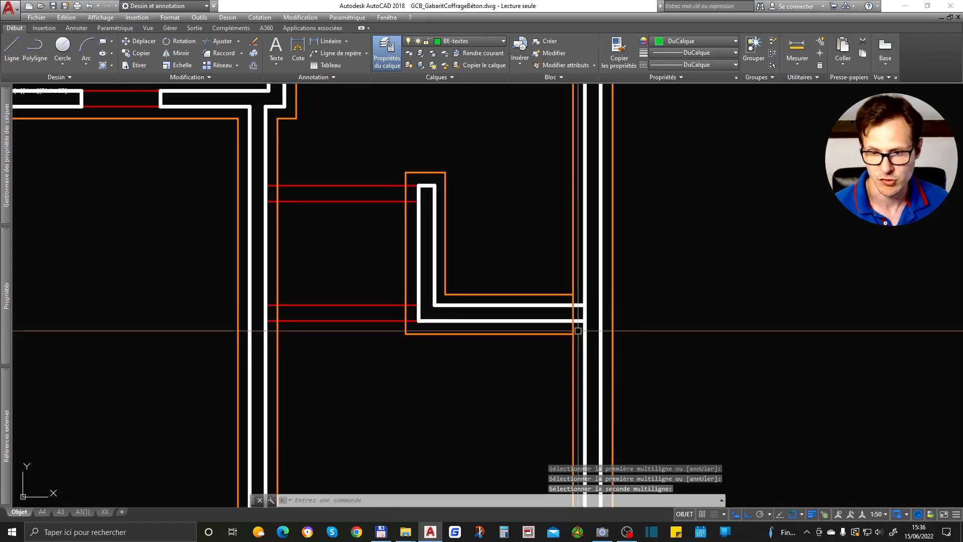
Step: Explode the footing multiline around the L-shaped partition
click(572, 335)
text(de)
key(Return)
Step: Trim the outer wall's inner footing line between the two partition footing edges to open the junction
scroll(576, 333, up, 5)
text(aj)
key(Return)
scroll(572, 327, down, 4)
click(552, 241)
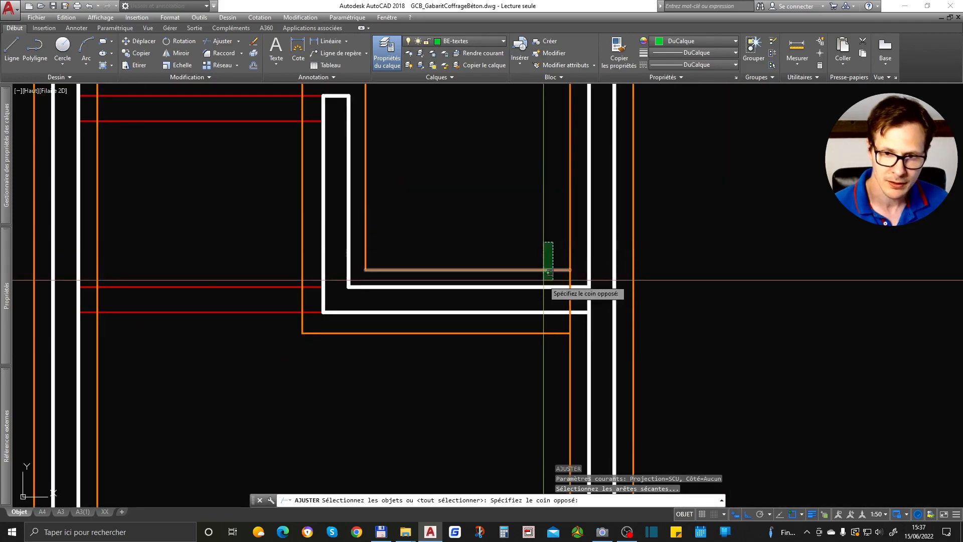
click(544, 281)
key(Return)
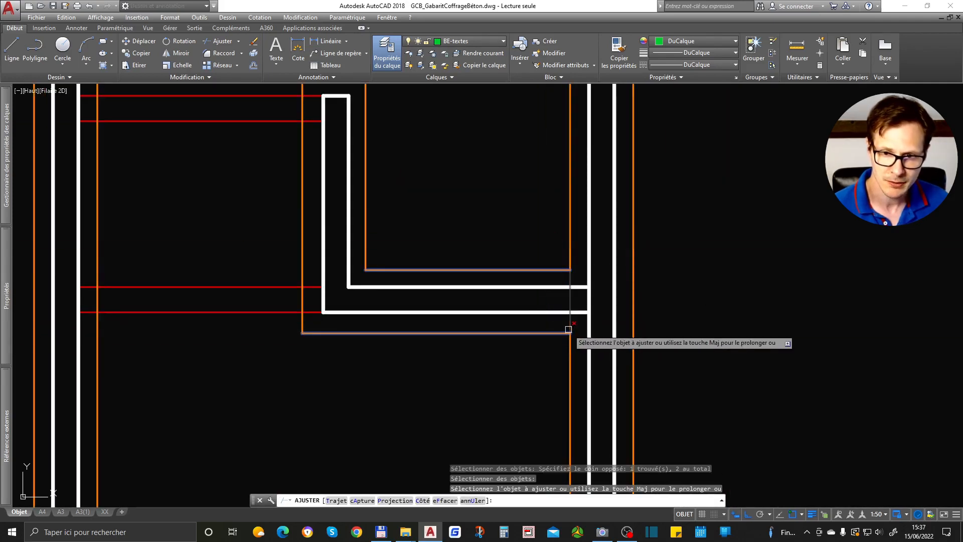
scroll(622, 321, down, 5)
scroll(437, 201, up, 4)
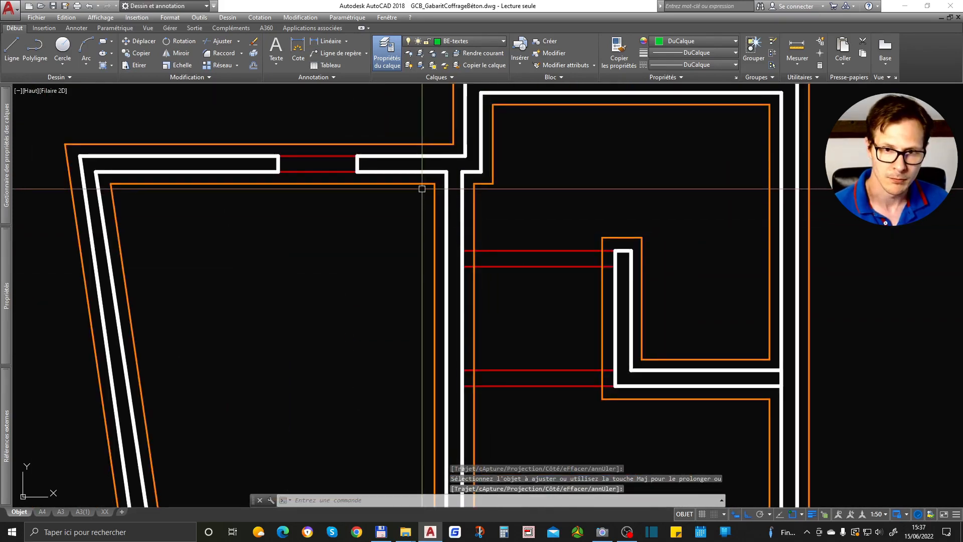
scroll(441, 206, down, 5)
key(Escape)
key(Escape)
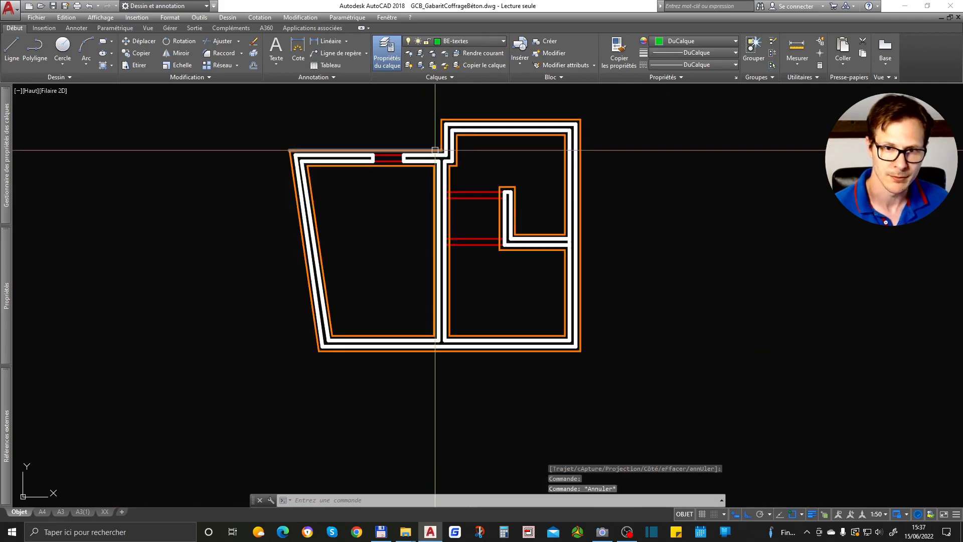
Step: Explode the footing multiline along the middle wall and check the neighbouring footing outlines by selecting them
key(Escape)
click(444, 210)
text(de)
key(Return)
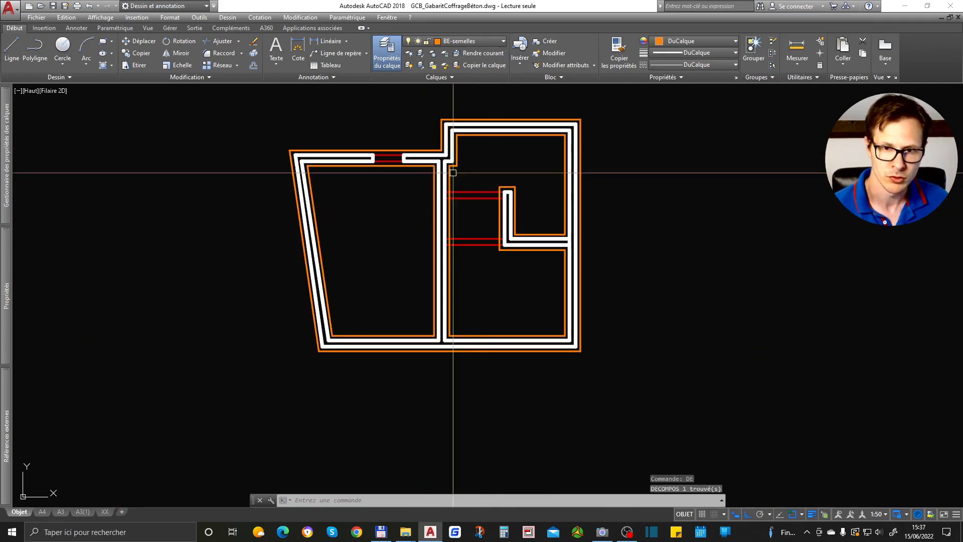
click(455, 153)
key(Escape)
click(512, 189)
key(Escape)
key(Escape)
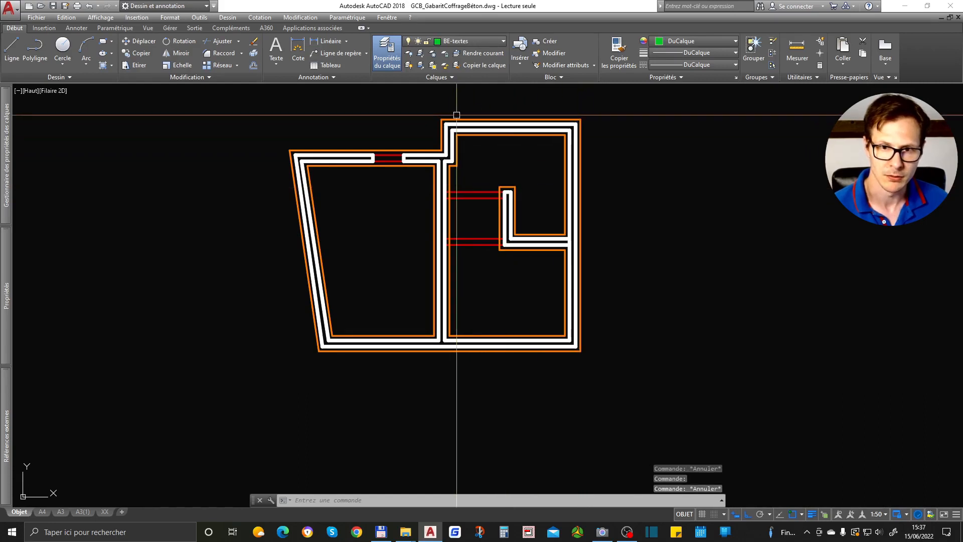
click(457, 119)
key(Escape)
Step: Dimension the width of the opening in the left room's upper wall, placing the dimension above the footing
scroll(426, 174, up, 4)
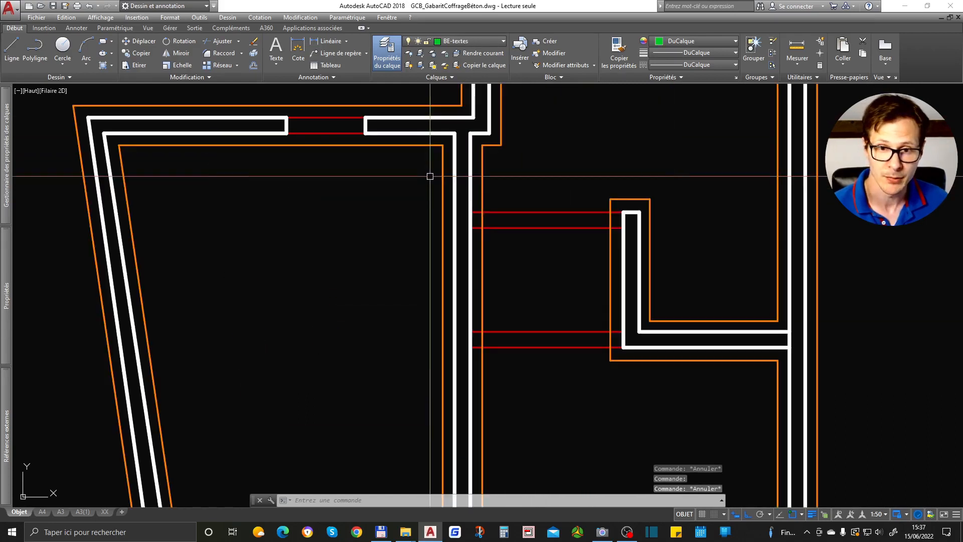
scroll(477, 257, down, 2)
scroll(396, 171, up, 4)
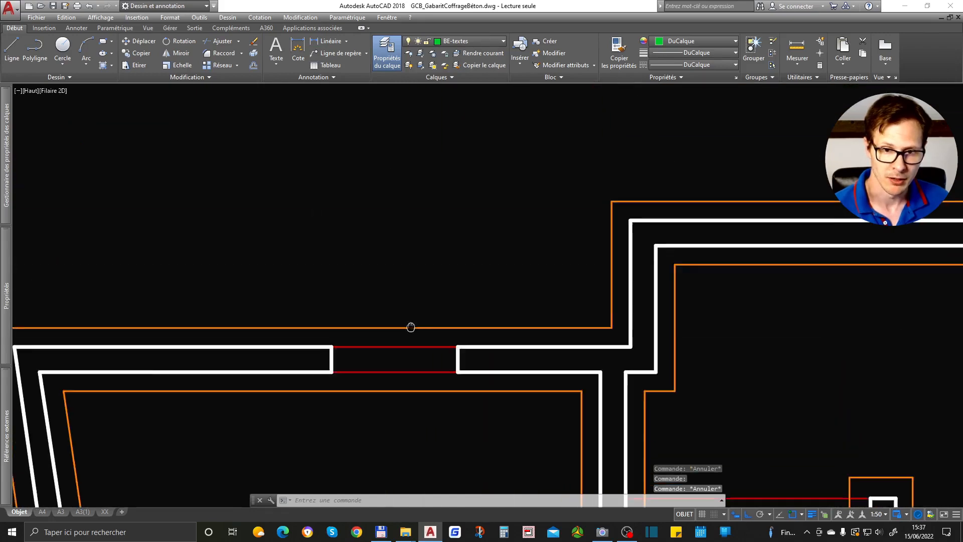
key(space)
click(432, 356)
click(432, 275)
key(Escape)
scroll(431, 276, down, 2)
Step: Continue the opening's dimension with Cote continue to the upper-left outer corner of the wall
click(379, 271)
click(372, 275)
mouse_move(372, 275)
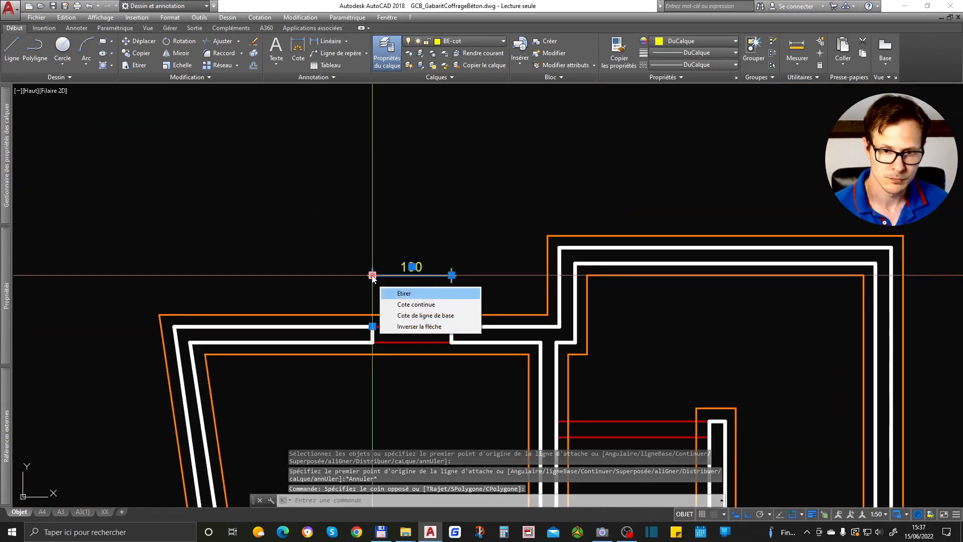
click(415, 304)
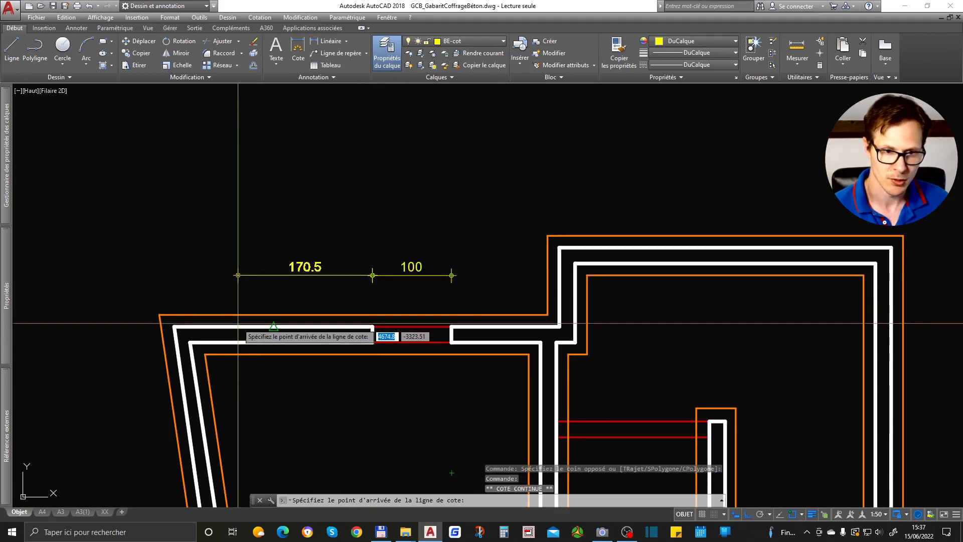
click(173, 326)
scroll(351, 279, down, 2)
key(Escape)
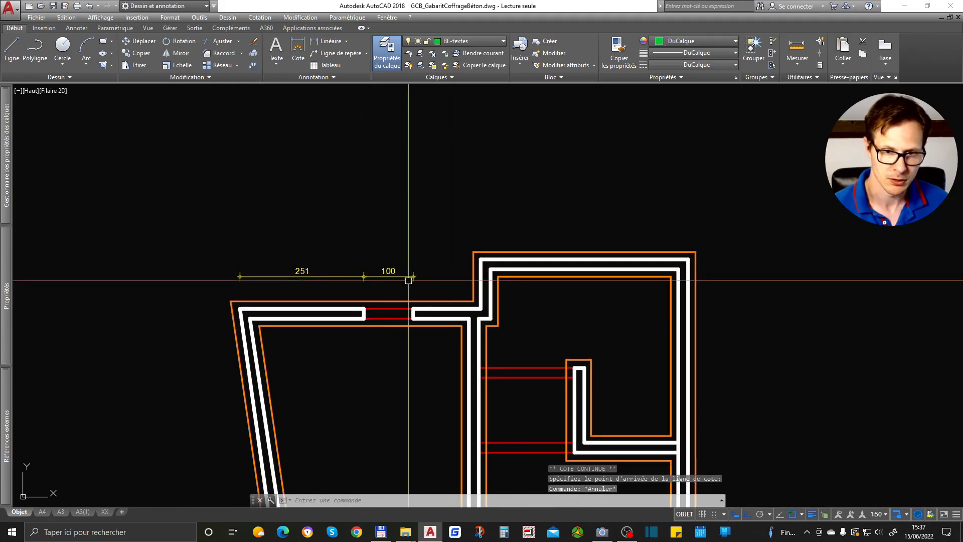
Step: Continue the dimension chain from the opening's right side to the wall's jog and across the wall thickness
mouse_move(413, 277)
click(458, 316)
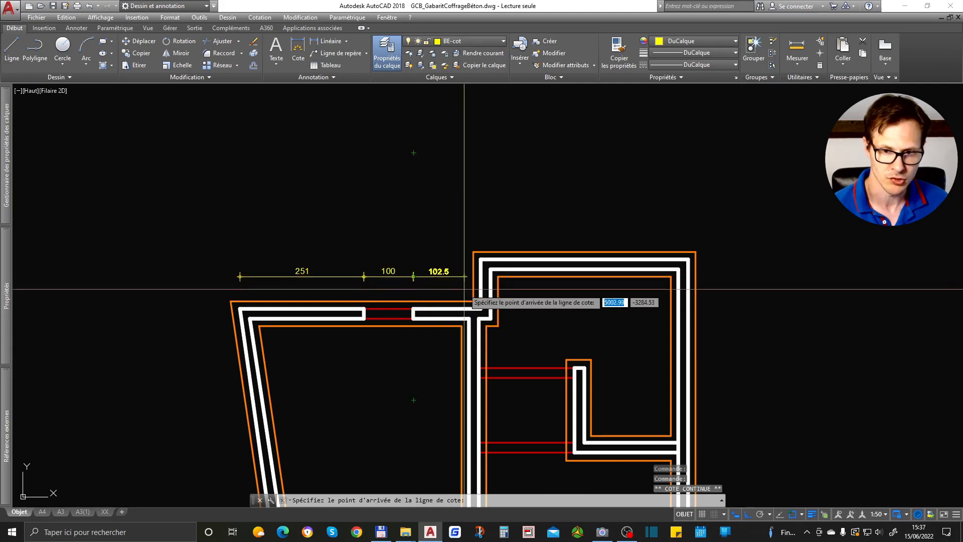
click(481, 307)
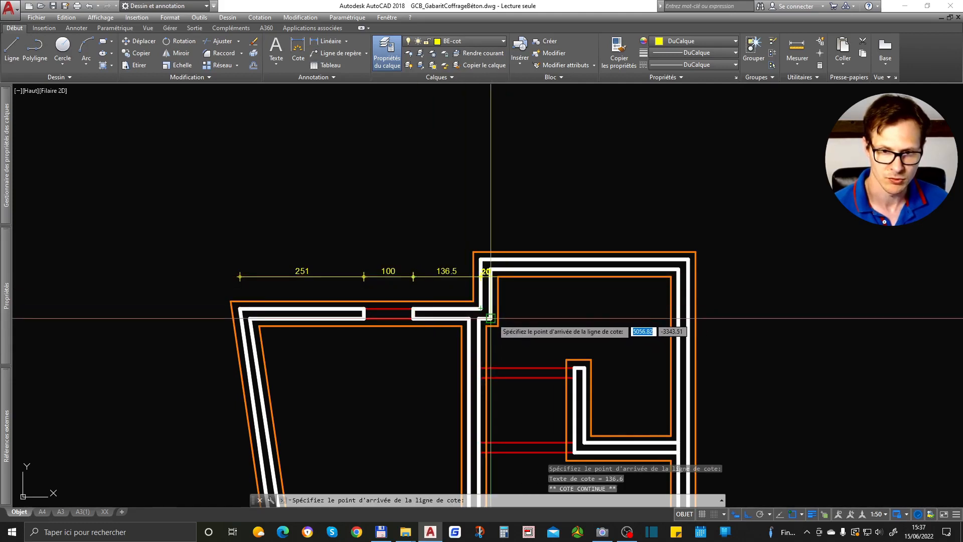
key(Escape)
key(Escape)
key(Escape)
Step: Move the text of the wall-thickness dimension clear of the wall, attached by a leader
scroll(466, 257, up, 4)
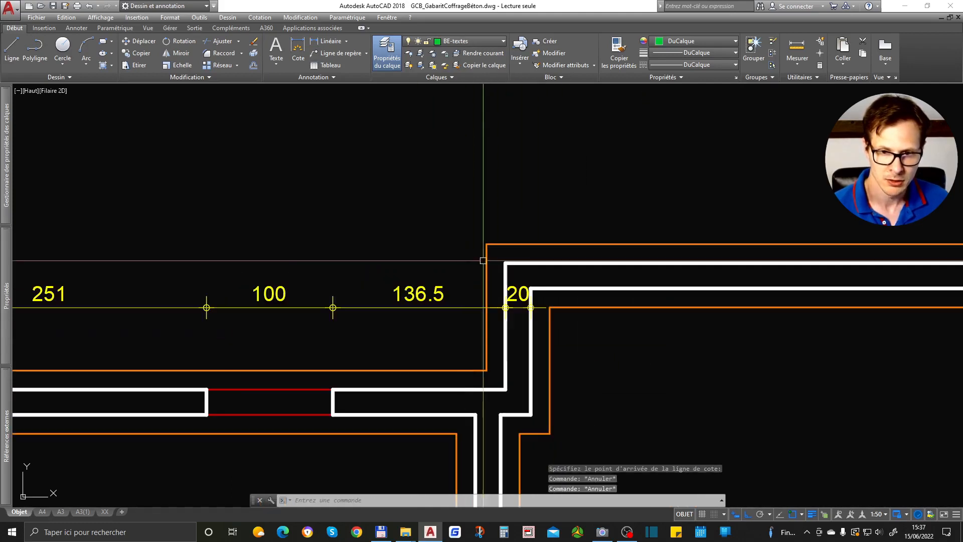
key(space)
key(Return)
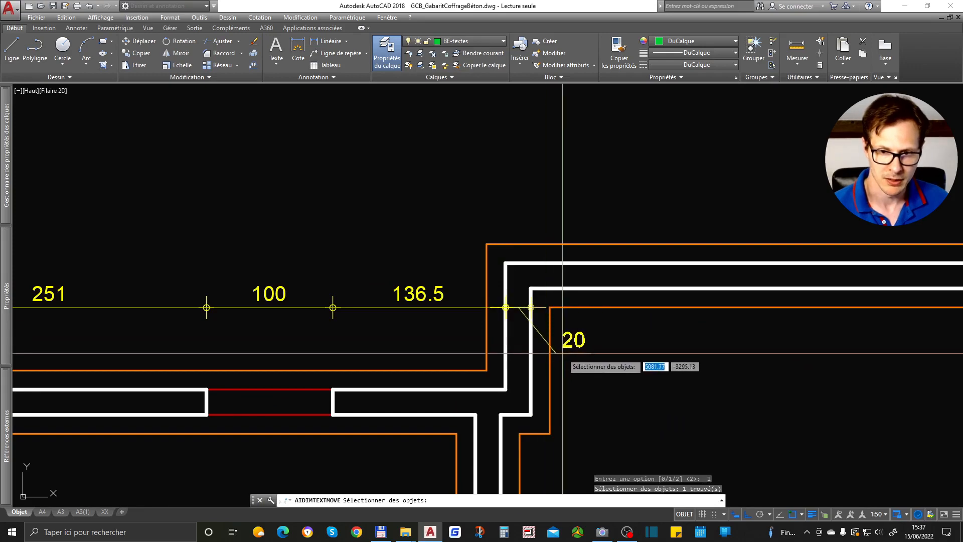
click(566, 335)
Step: Dimension the upper beam between the middle wall and the L-shaped partition, and delete that dimension
scroll(566, 335, down, 4)
scroll(661, 325, up, 2)
text(dim)
key(space)
click(630, 337)
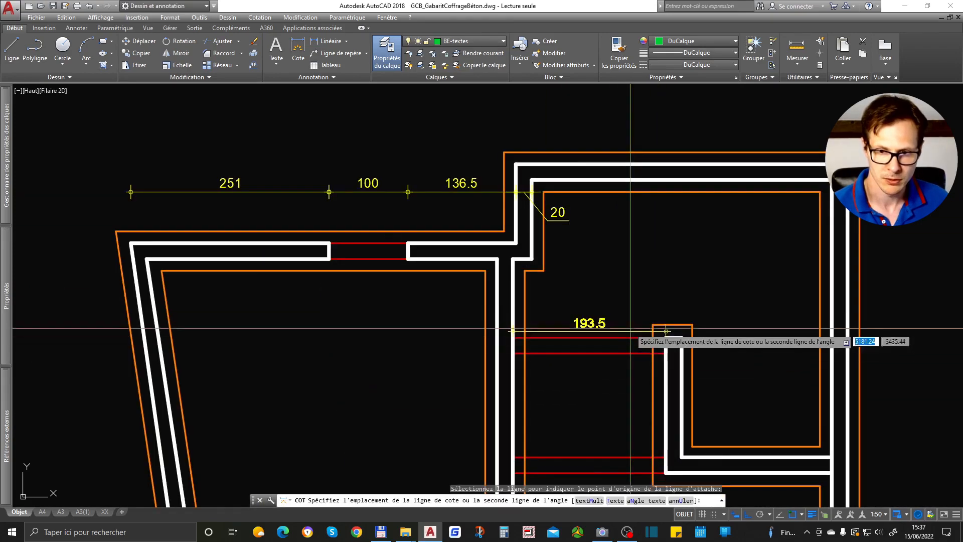
click(631, 311)
key(Escape)
click(627, 311)
key(Delete)
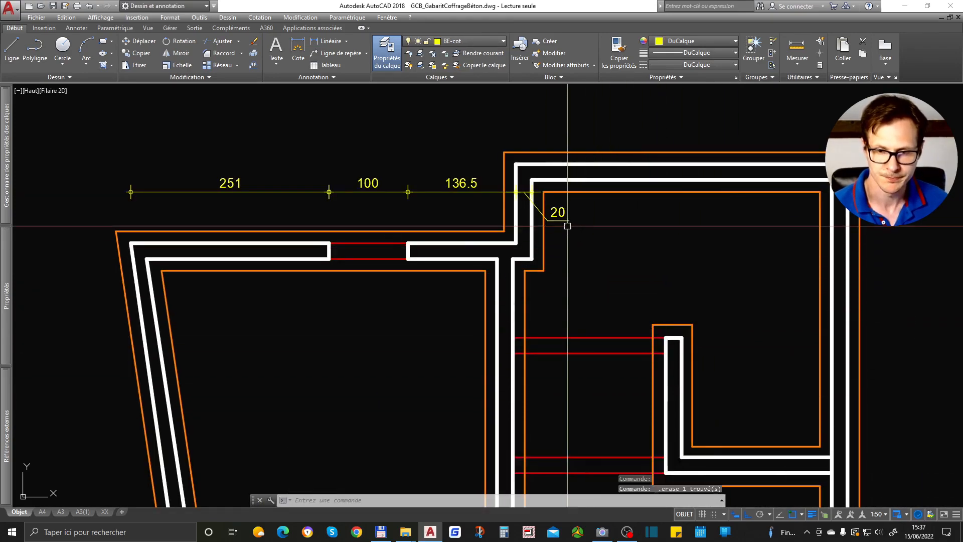
scroll(565, 223, down, 4)
middle_drag(543, 295, 451, 246)
scroll(441, 226, up, 2)
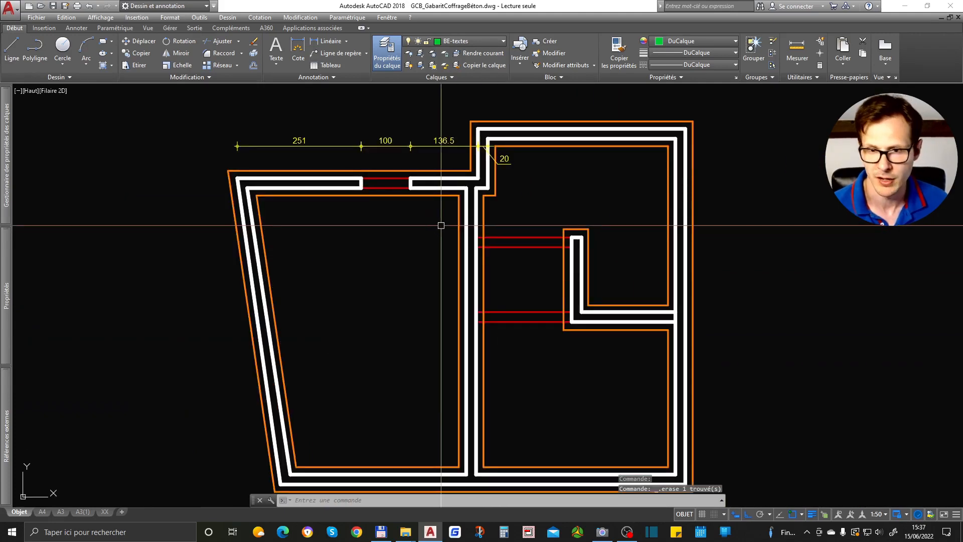
mouse_move(447, 285)
middle_down()
mouse_move(470, 277)
mouse_move(436, 275)
middle_up()
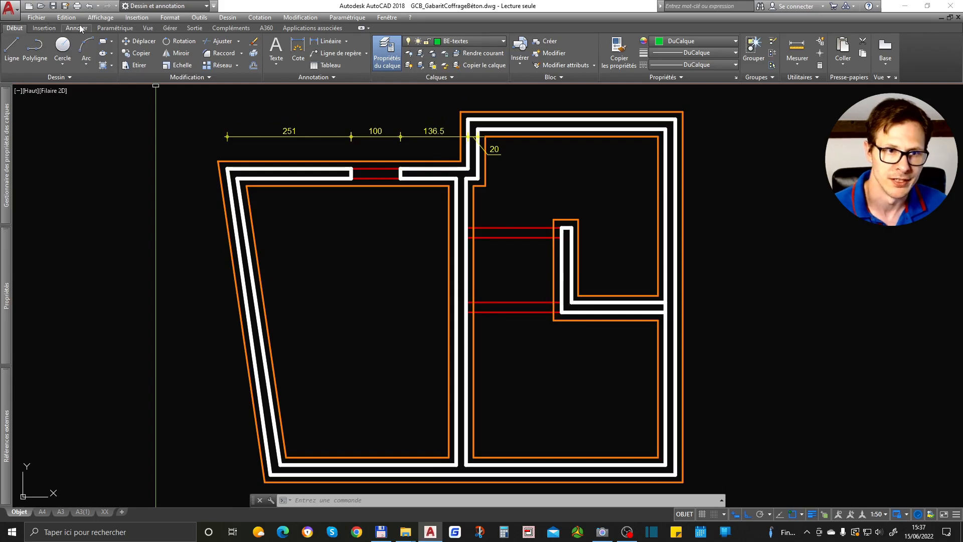
click(62, 78)
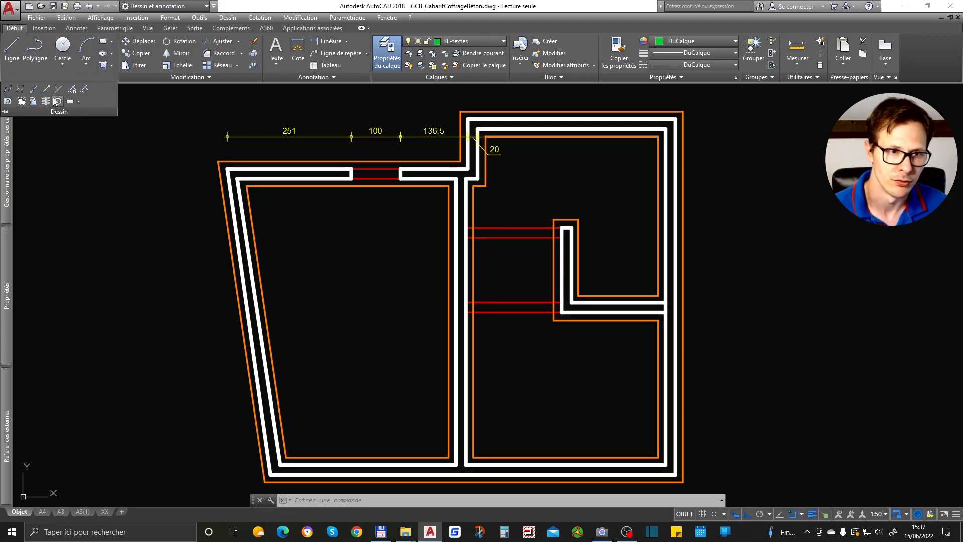
click(159, 217)
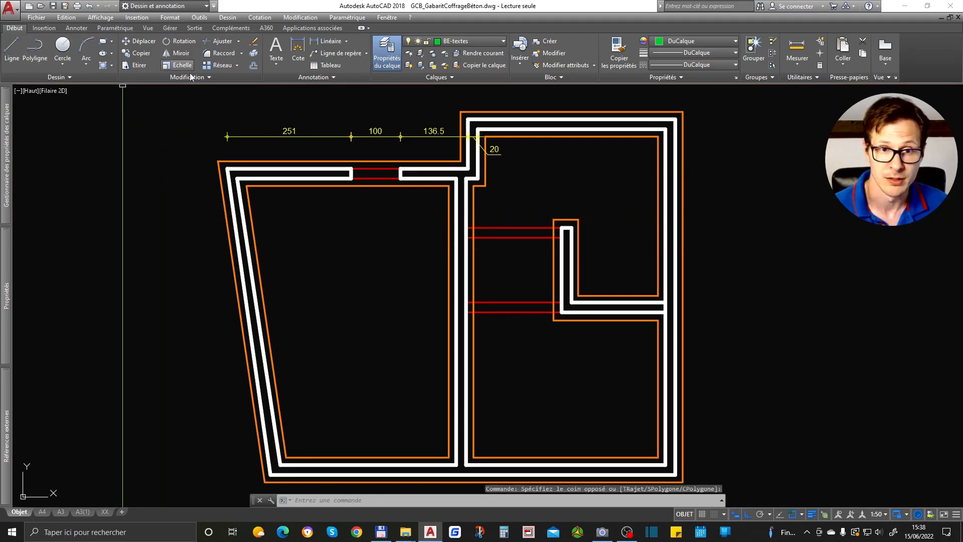
click(355, 262)
click(344, 302)
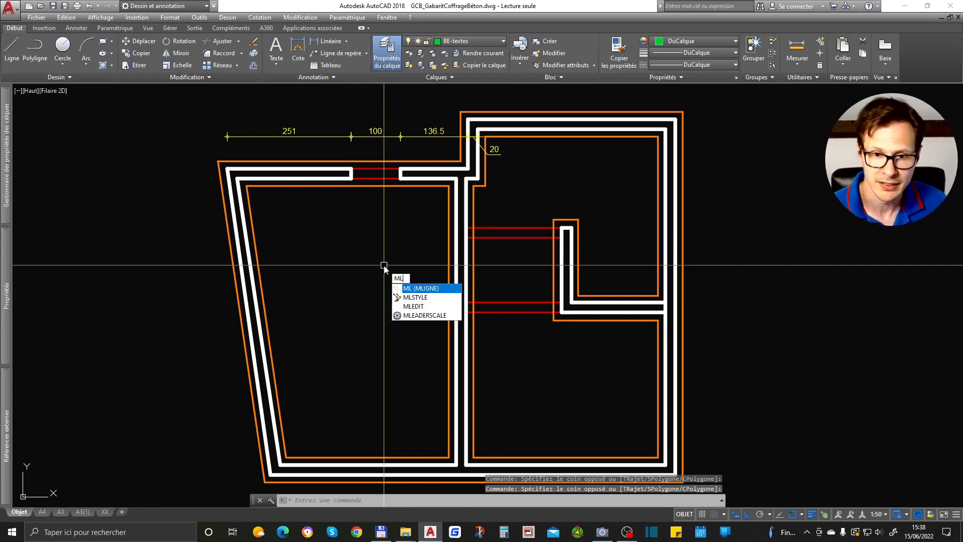
key(Return)
click(309, 231)
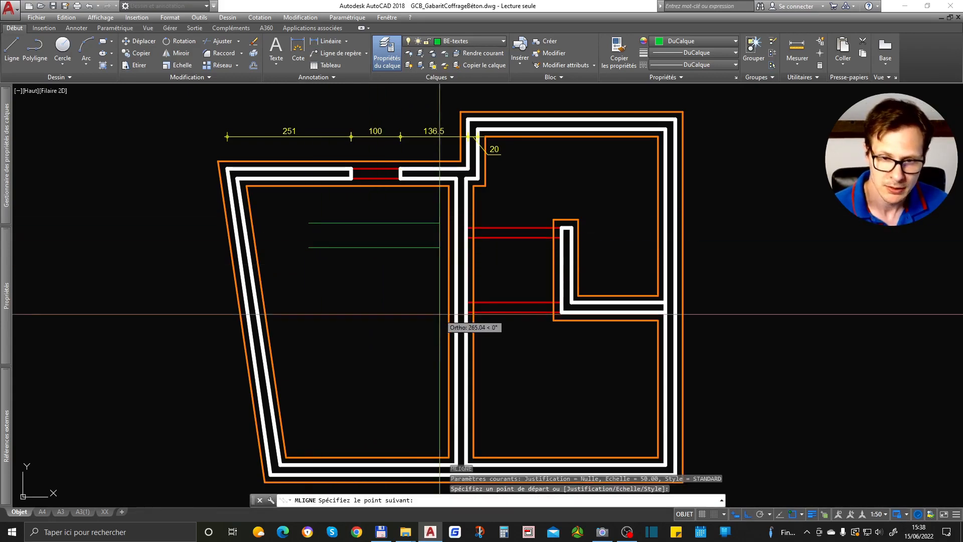
key(Escape)
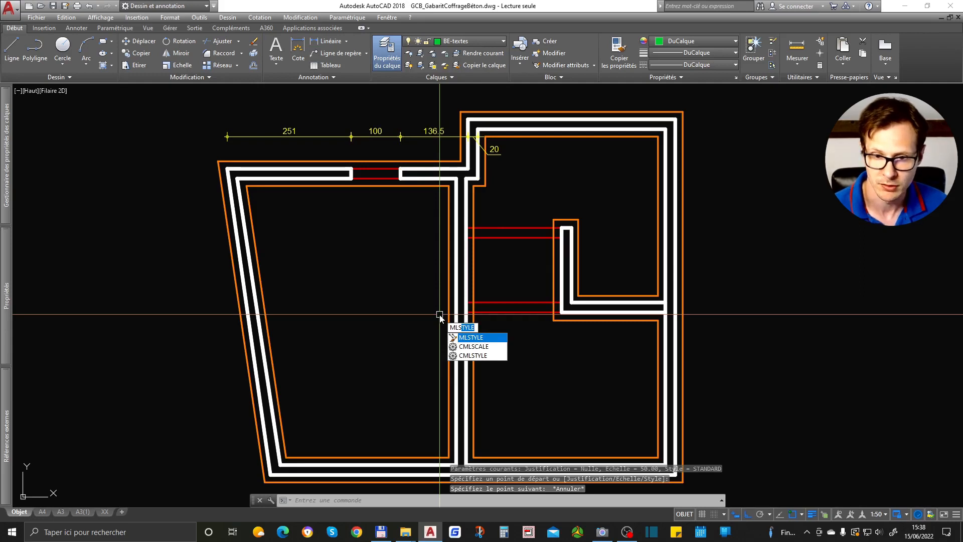
Step: Delete the multiline style TEST and accept the style changes
text(MLS)
key(Return)
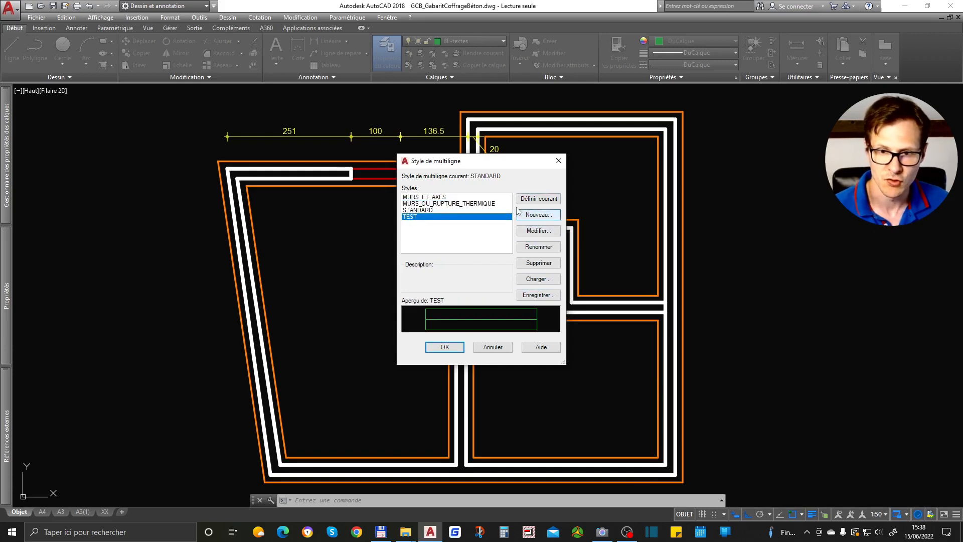
click(539, 261)
click(489, 286)
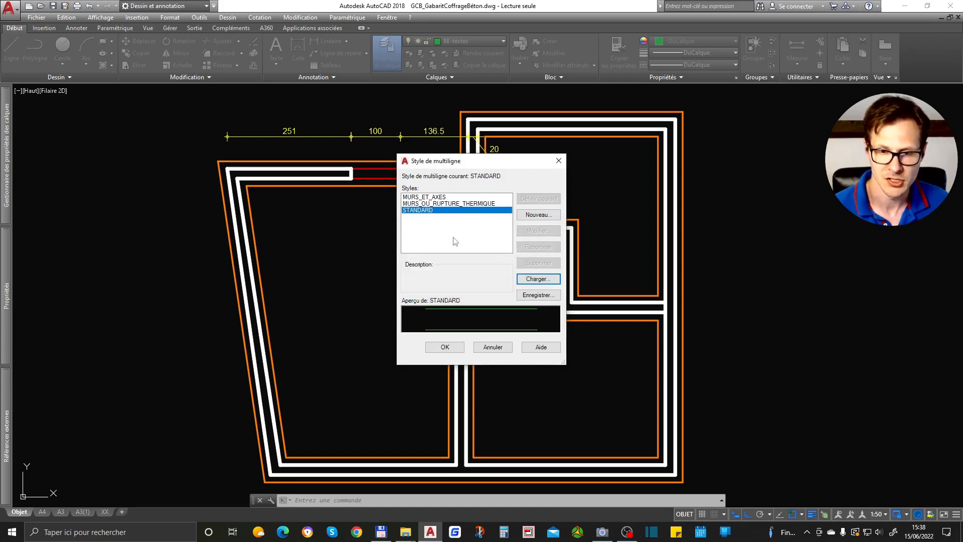
click(445, 347)
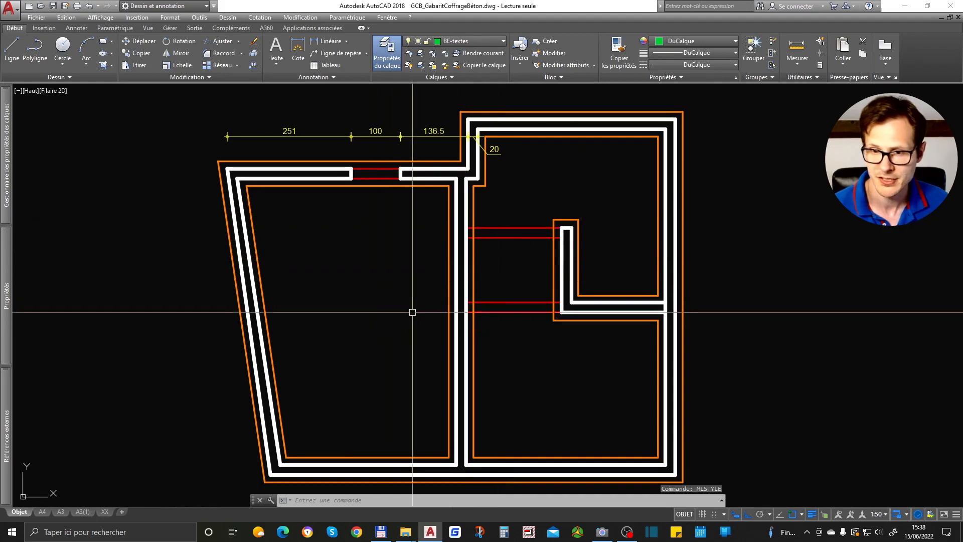
middle_drag(528, 376, 490, 351)
scroll(532, 303, down, 2)
scroll(608, 308, up, 2)
scroll(302, 295, down, 1)
scroll(292, 244, up, 1)
middle_drag(574, 280, 453, 268)
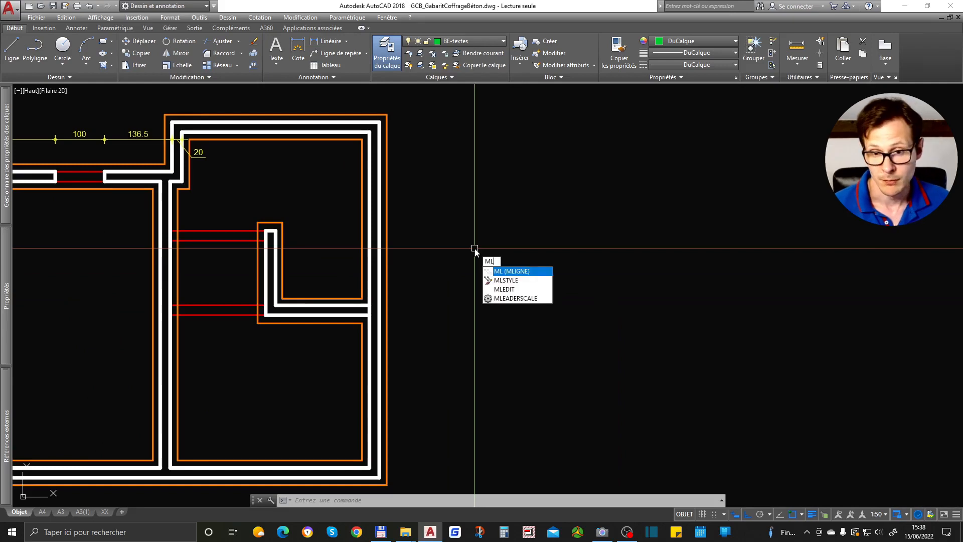
key(Escape)
key(Escape)
scroll(474, 249, down, 2)
text(REC)
key(Return)
click(522, 185)
key(Escape)
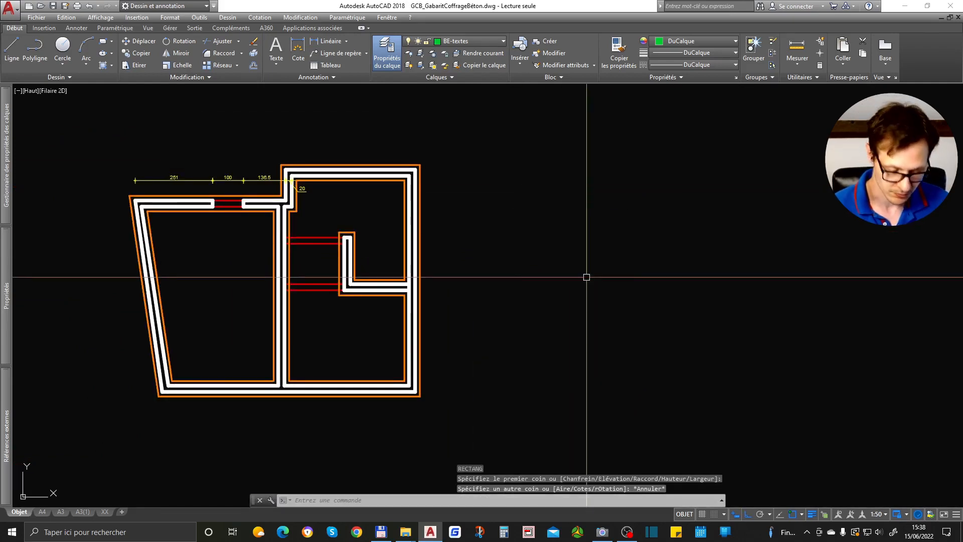
key(Escape)
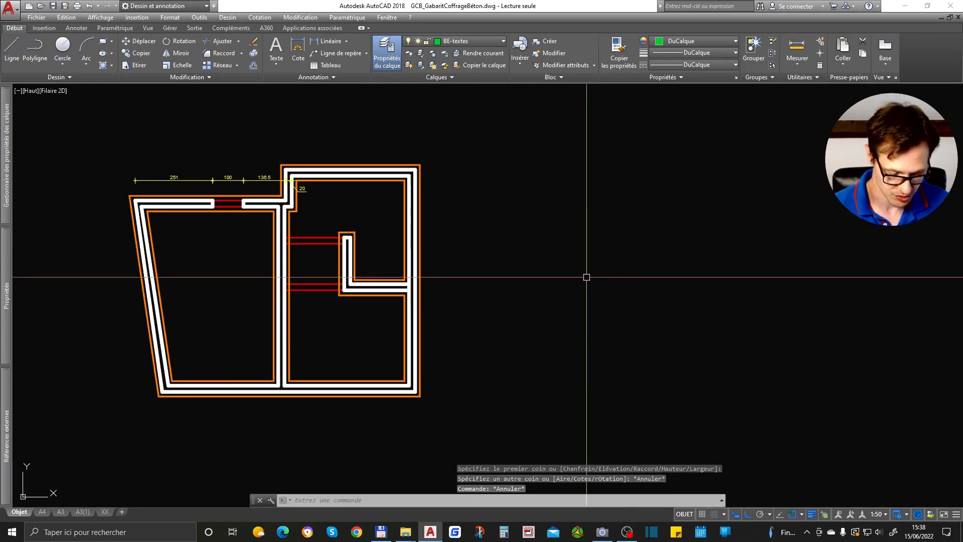
Step: Draw a closed four-sided outline with lines in the empty area to the right of the plan
text(L)
key(Return)
click(549, 202)
click(706, 234)
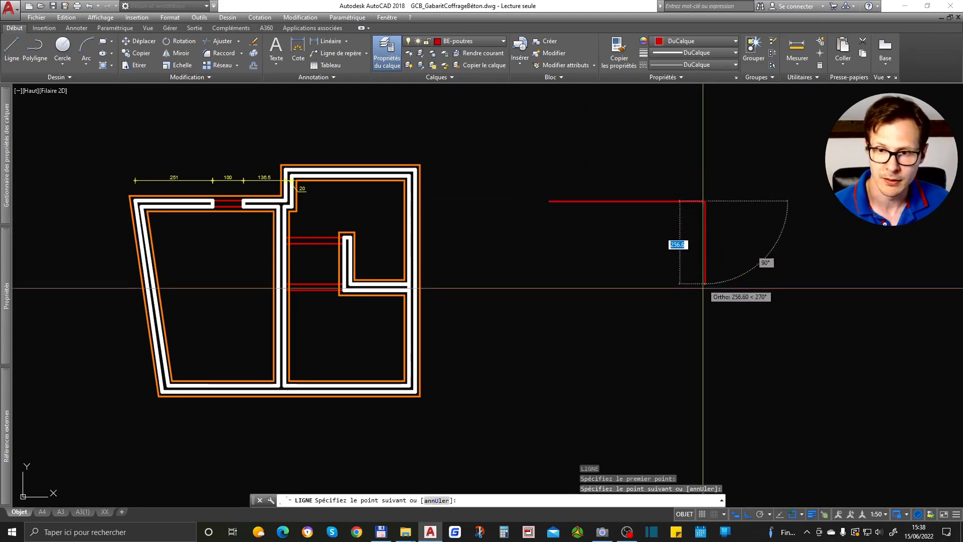
click(705, 352)
click(543, 352)
text(c)
key(Return)
Step: Offset all four sides of the closed outline to the right of the plan inward by 20
scroll(630, 249, up, 2)
text(DC)
key(Return)
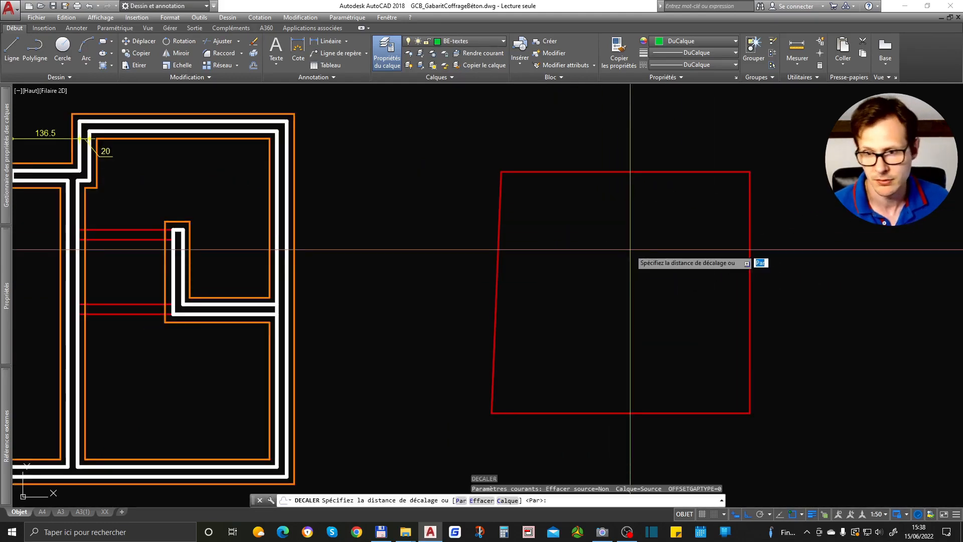
text(20)
key(Return)
click(614, 173)
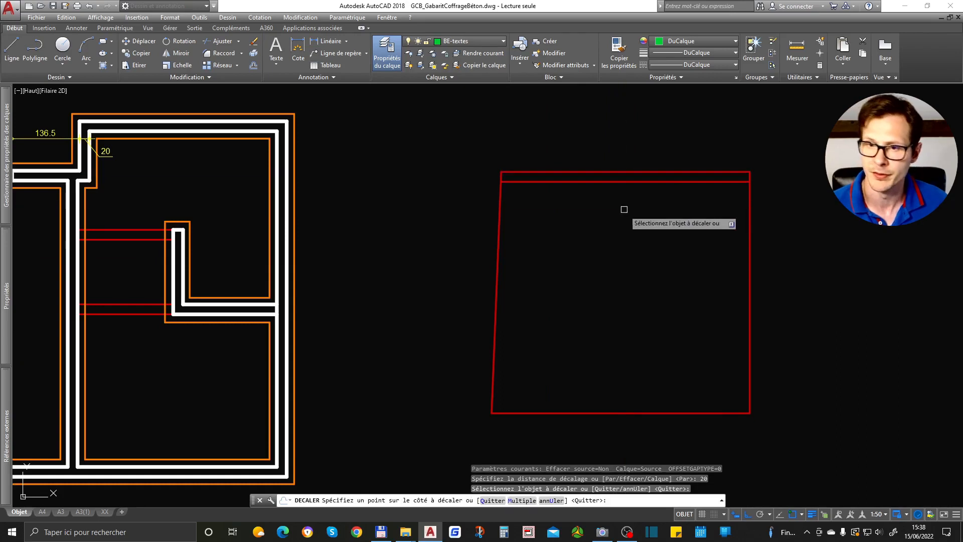
click(624, 208)
click(501, 193)
click(502, 217)
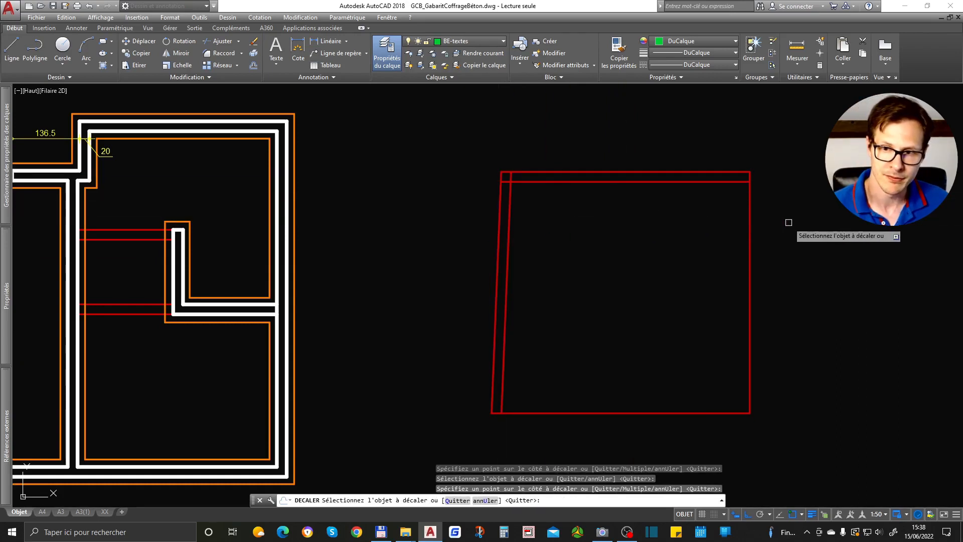
click(748, 206)
click(703, 286)
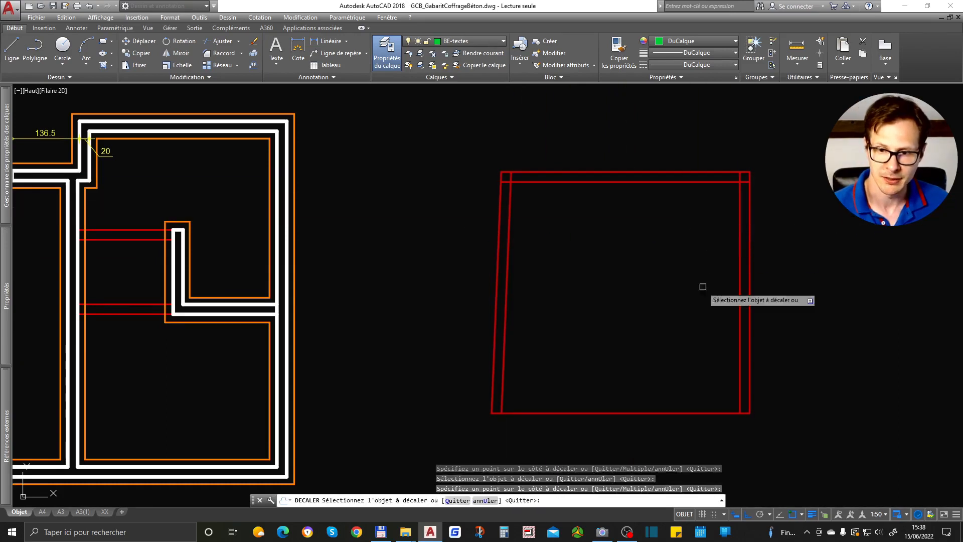
click(658, 414)
click(635, 377)
key(Return)
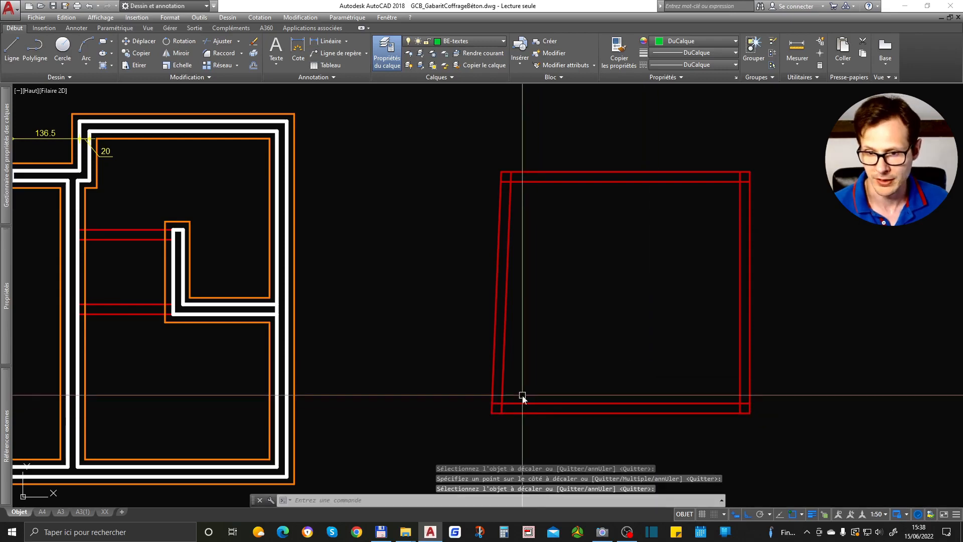
Step: Fillet the four inner corners of the offset outline with radius 0 so the inner lines meet cleanly
text(ra)
key(Return)
click(516, 405)
click(502, 362)
key(Return)
click(510, 184)
click(525, 181)
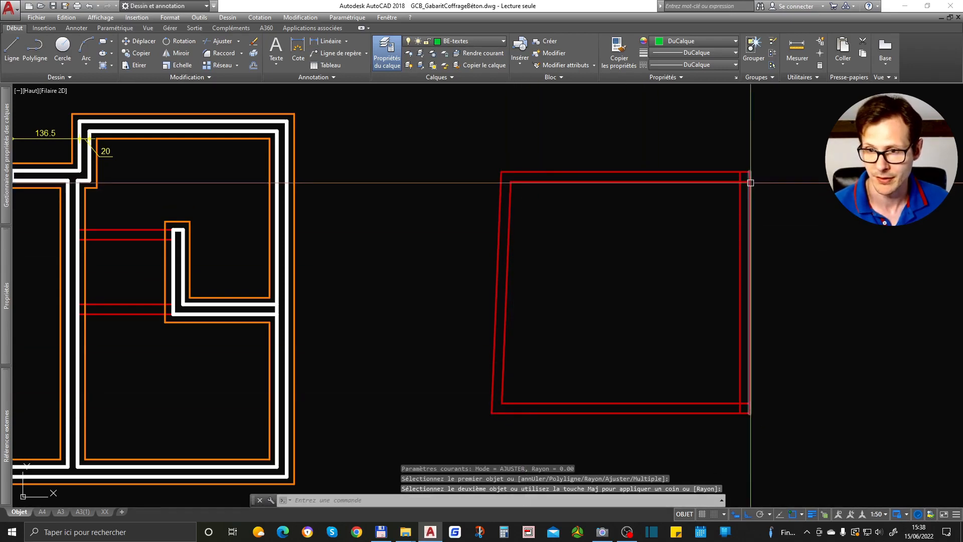
key(Return)
click(733, 181)
click(741, 196)
key(Return)
click(740, 336)
click(723, 399)
scroll(718, 374, down, 2)
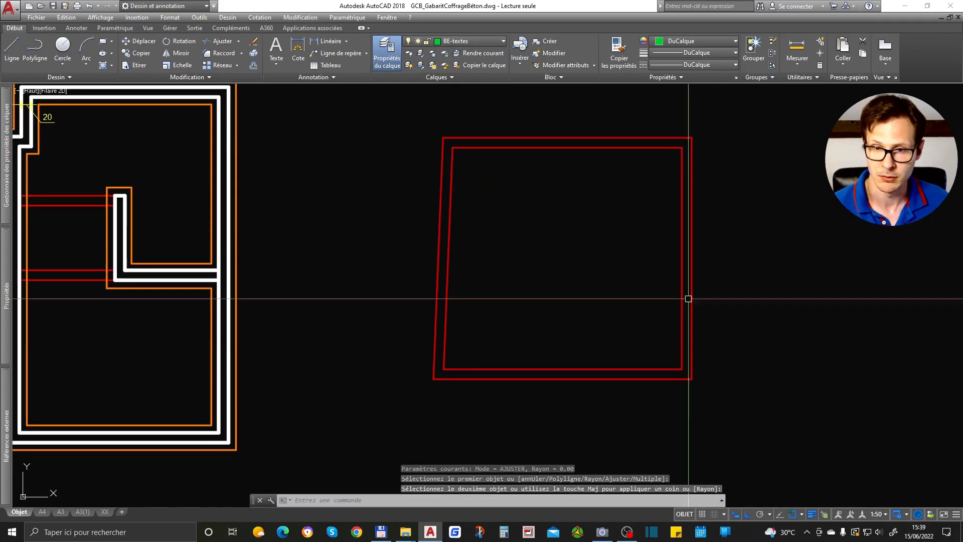
scroll(542, 123, up, 3)
text(rec)
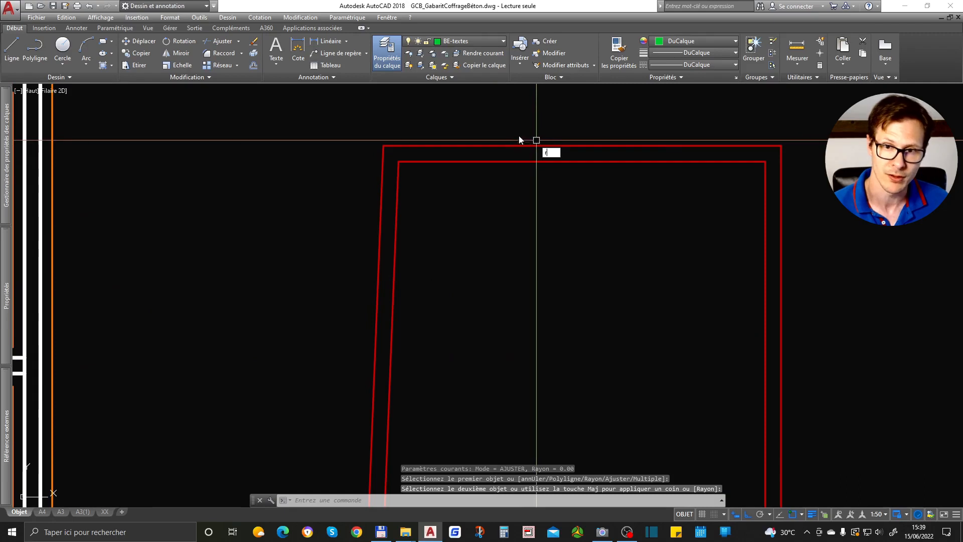
key(Return)
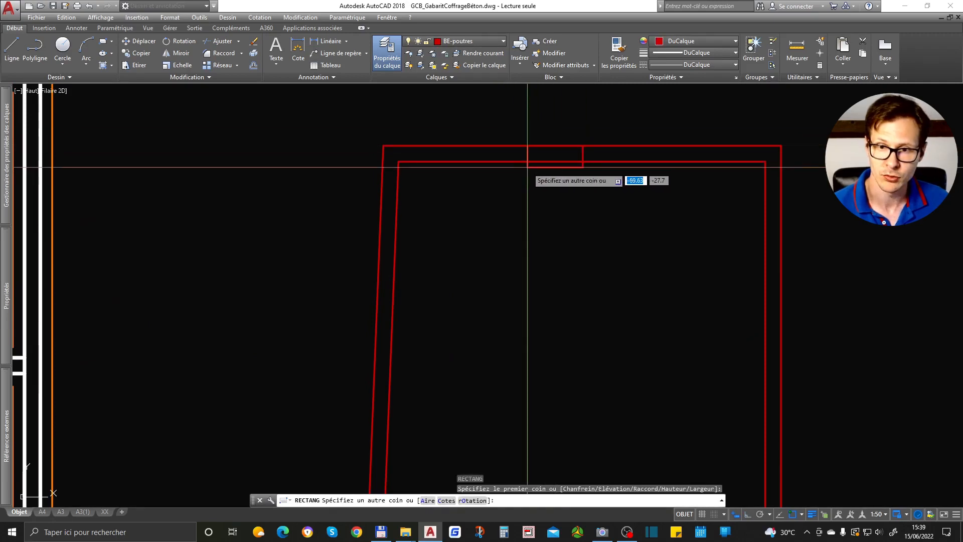
click(582, 147)
key(Escape)
Step: Delete all eight lines of the double outline to the right of the plan
scroll(409, 190, down, 4)
click(370, 140)
click(661, 377)
key(Delete)
middle_drag(149, 236, 458, 269)
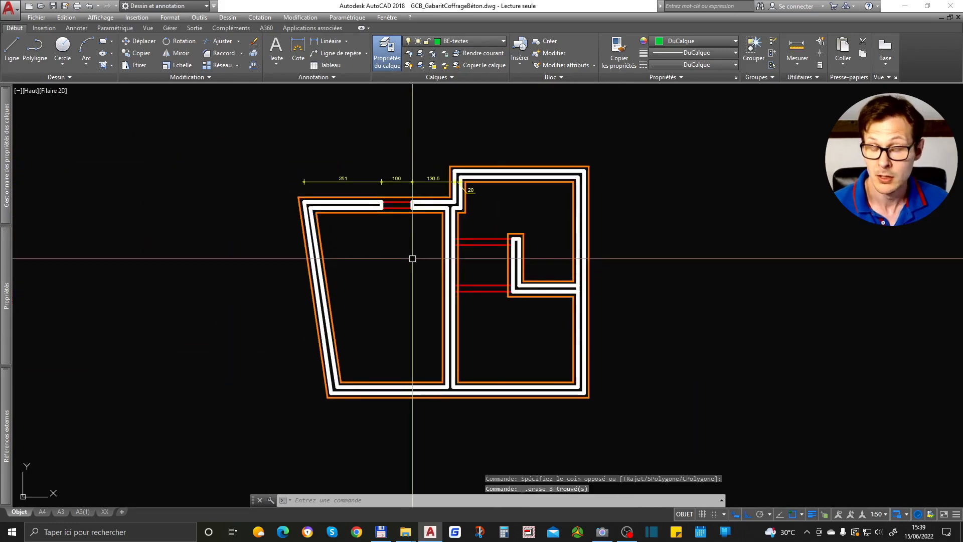